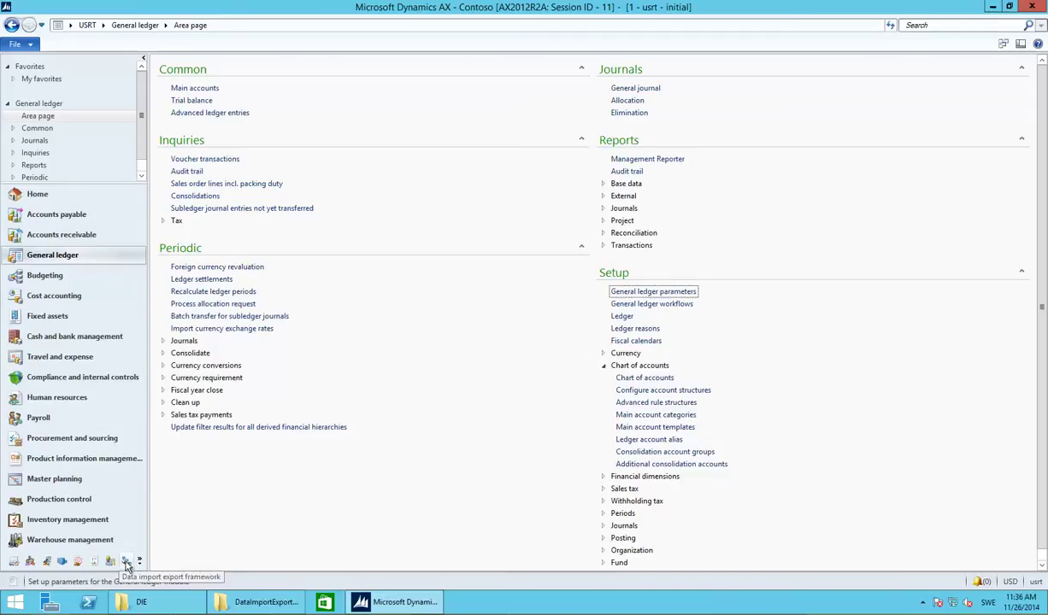
- Go to the Data import export framework area page for company USRT
{"action": "left_click", "coordinate": [126, 562]}
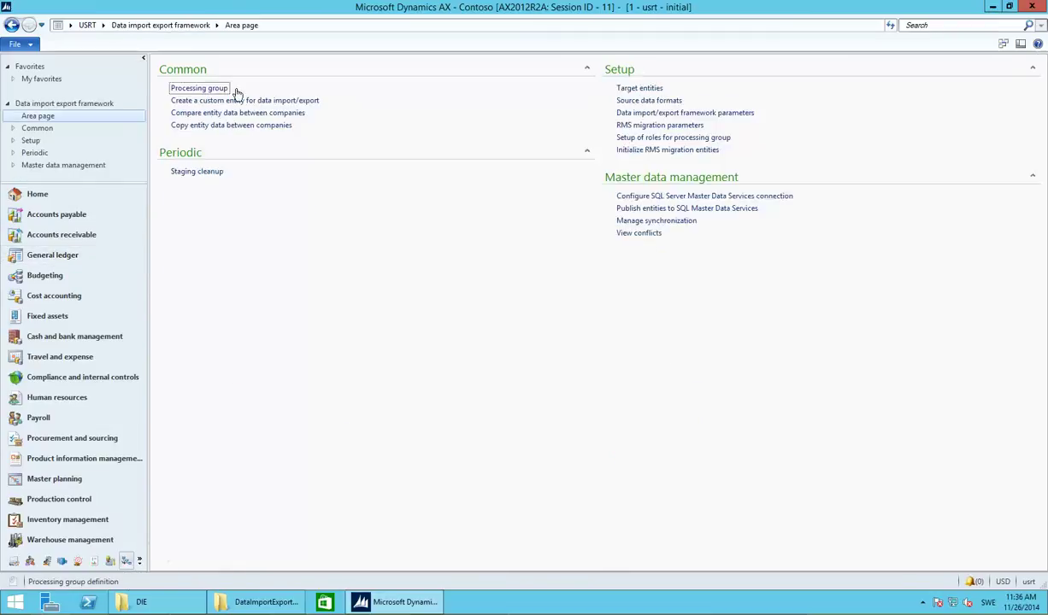
{"action": "left_click", "coordinate": [102, 24]}
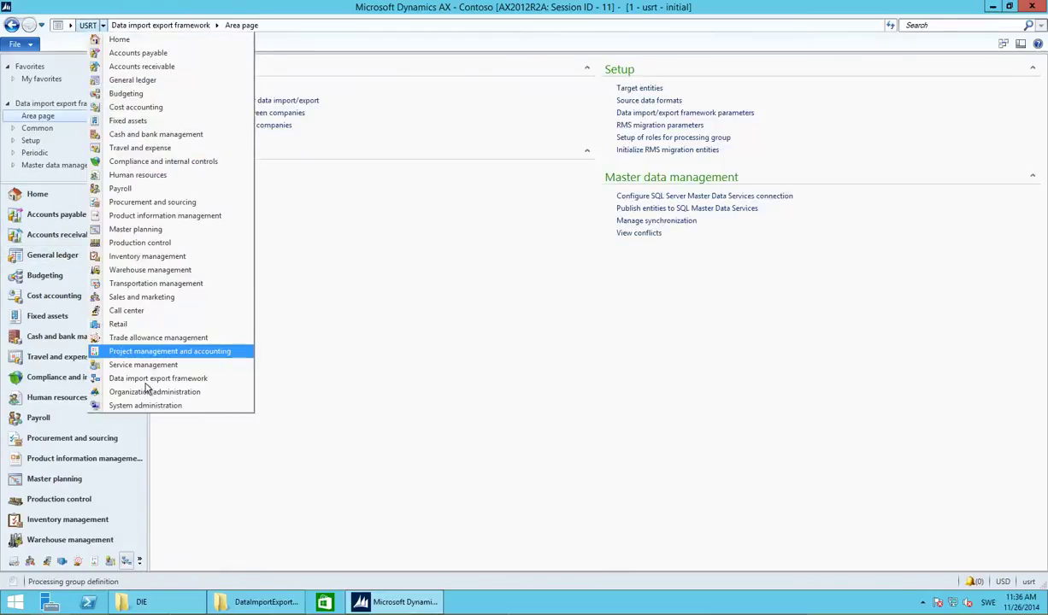
{"action": "left_click", "coordinate": [141, 377]}
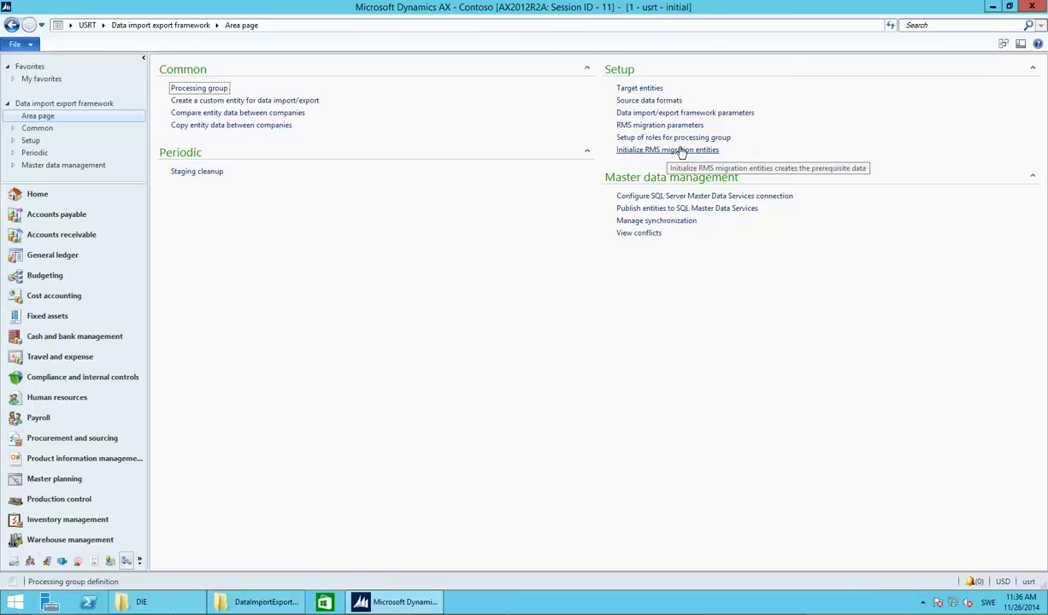
- Review the shared working directory and its folder contents in the Data import/export framework parameters, leaving the settings as they are
{"action": "left_click", "coordinate": [710, 114]}
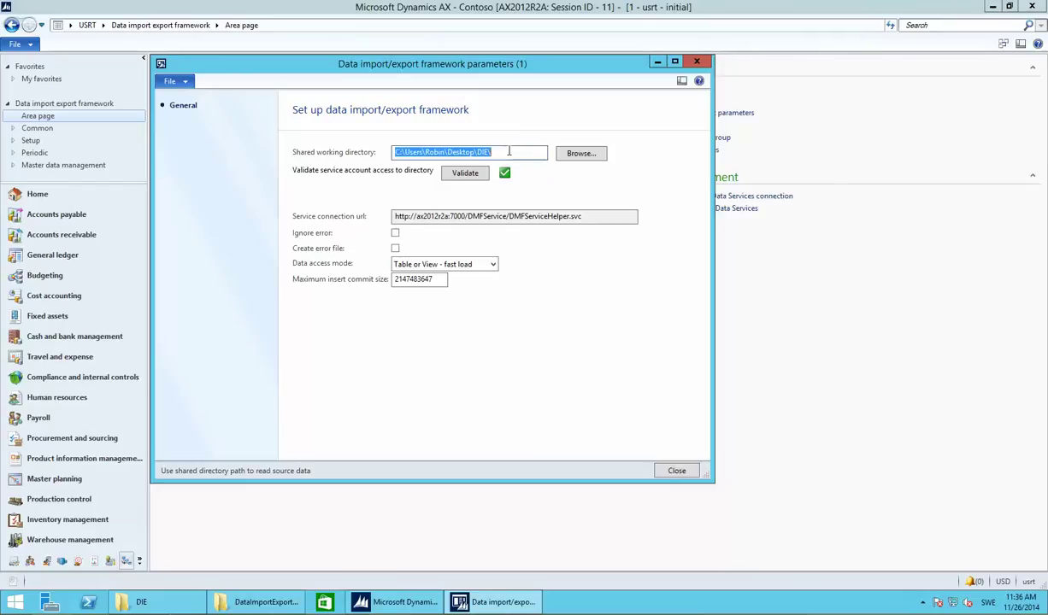
{"action": "left_click", "coordinate": [565, 153]}
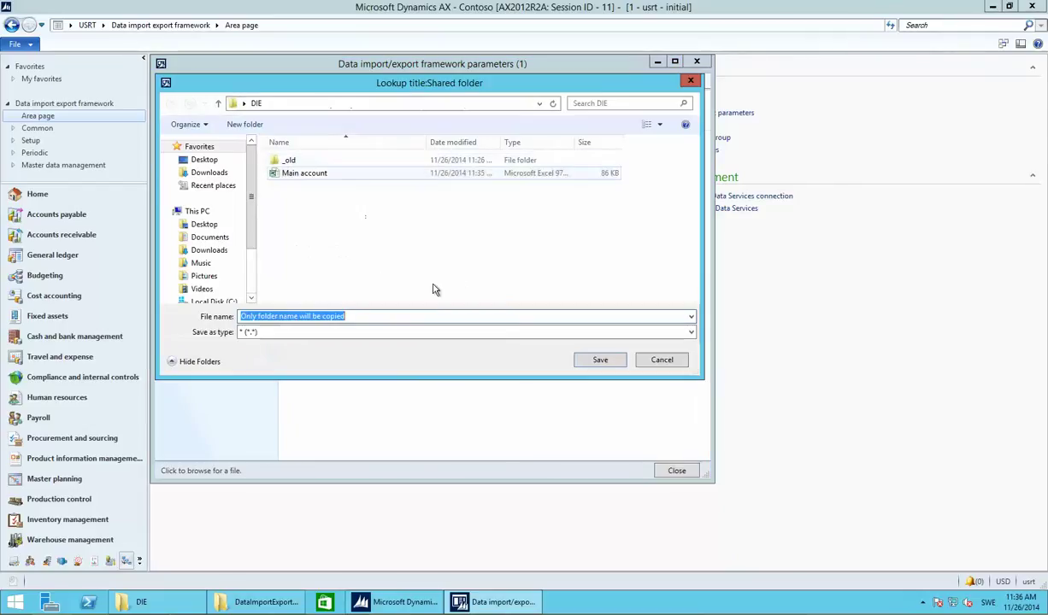
{"action": "left_click", "coordinate": [690, 81]}
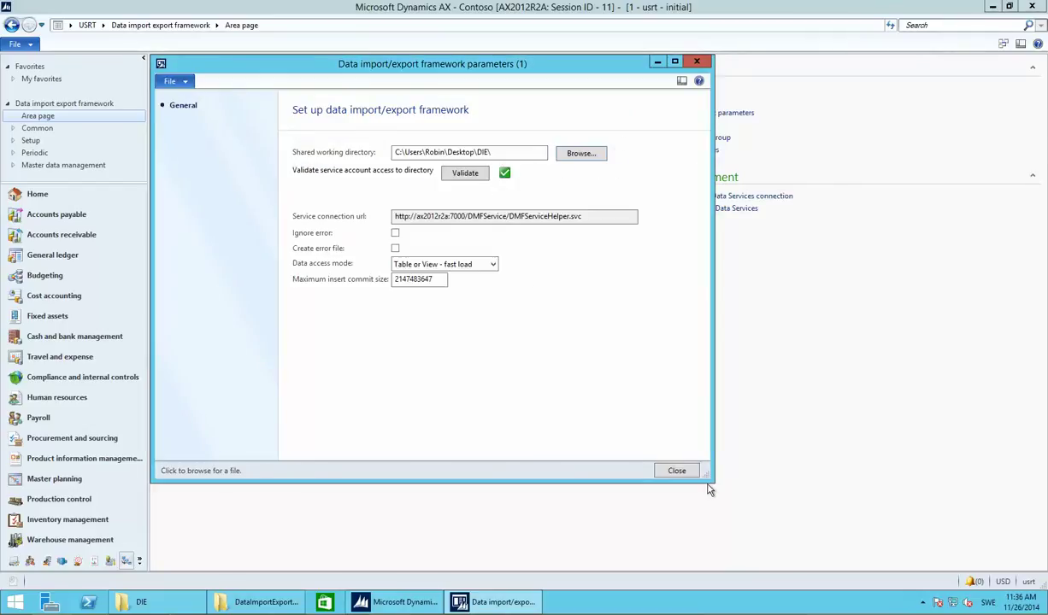
{"action": "left_click", "coordinate": [673, 470]}
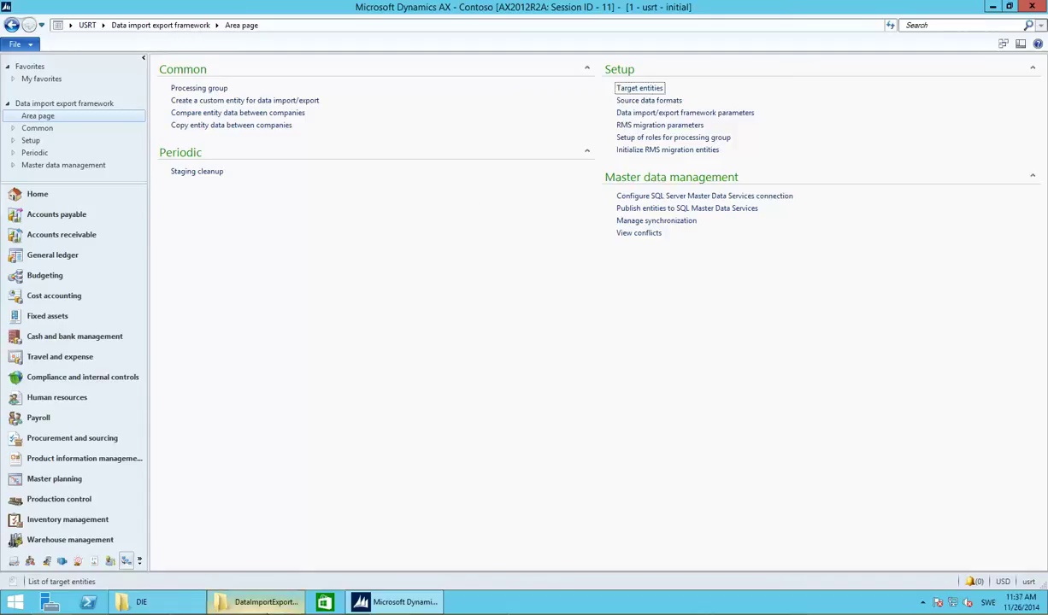
- In a new File Explorer window, go to C:\Program Files\Microsoft Dynamics AX\60\DataImportExportFramework
{"action": "mouse_move", "coordinate": [270, 607]}
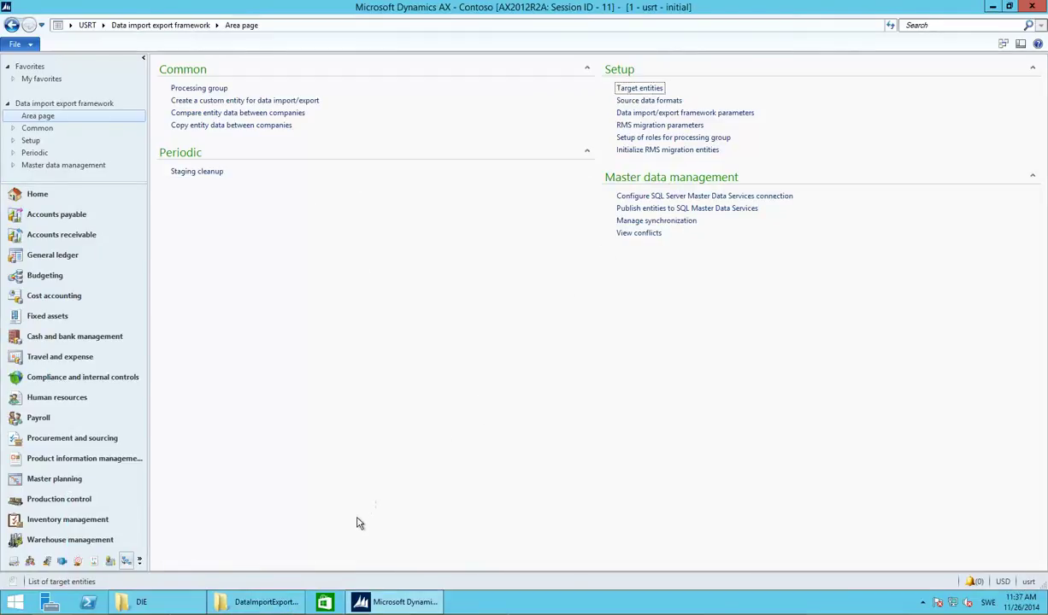
{"action": "right_click", "coordinate": [291, 605]}
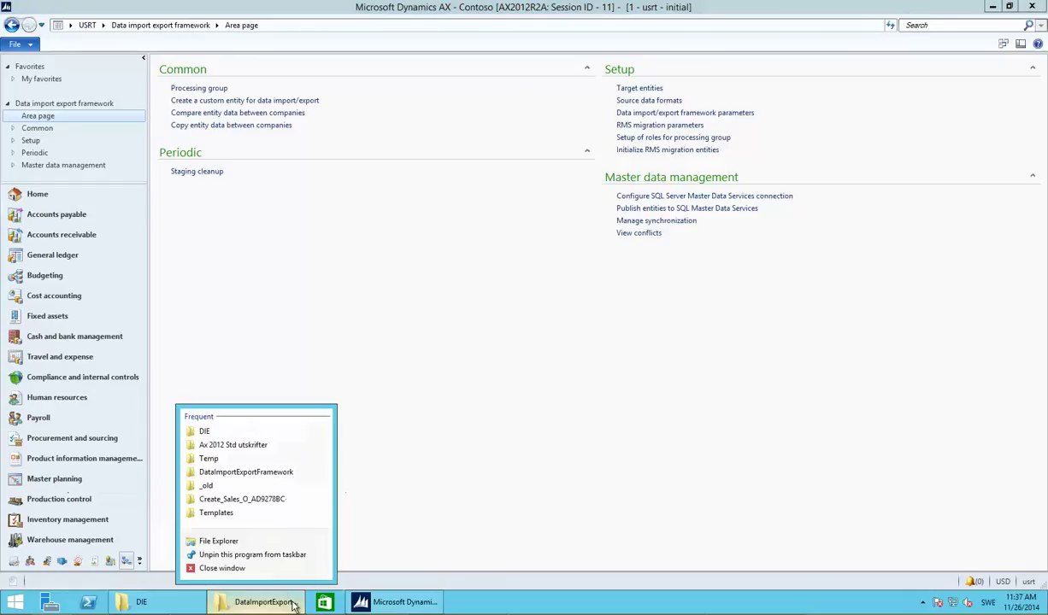
{"action": "left_click", "coordinate": [214, 525]}
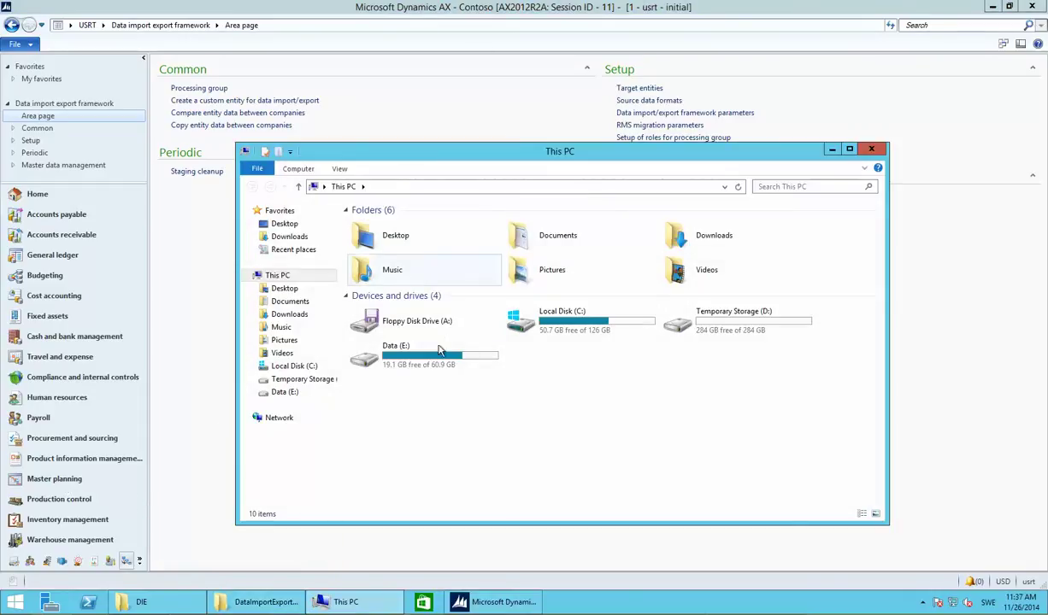
{"action": "left_click", "coordinate": [572, 318]}
{"action": "double_click", "coordinate": [572, 318]}
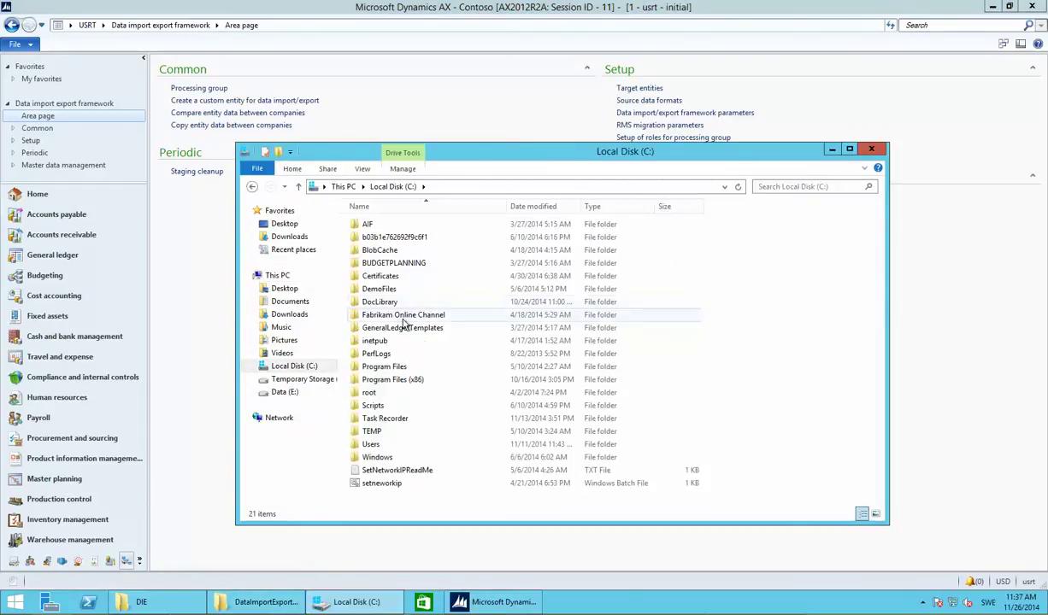
{"action": "left_click", "coordinate": [400, 369]}
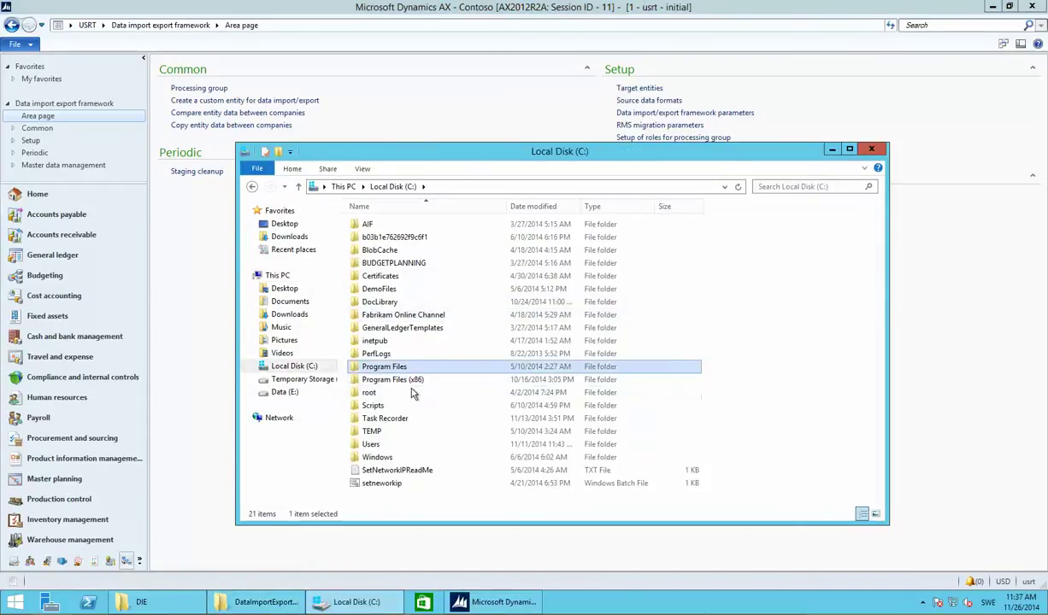
{"action": "double_click", "coordinate": [407, 369]}
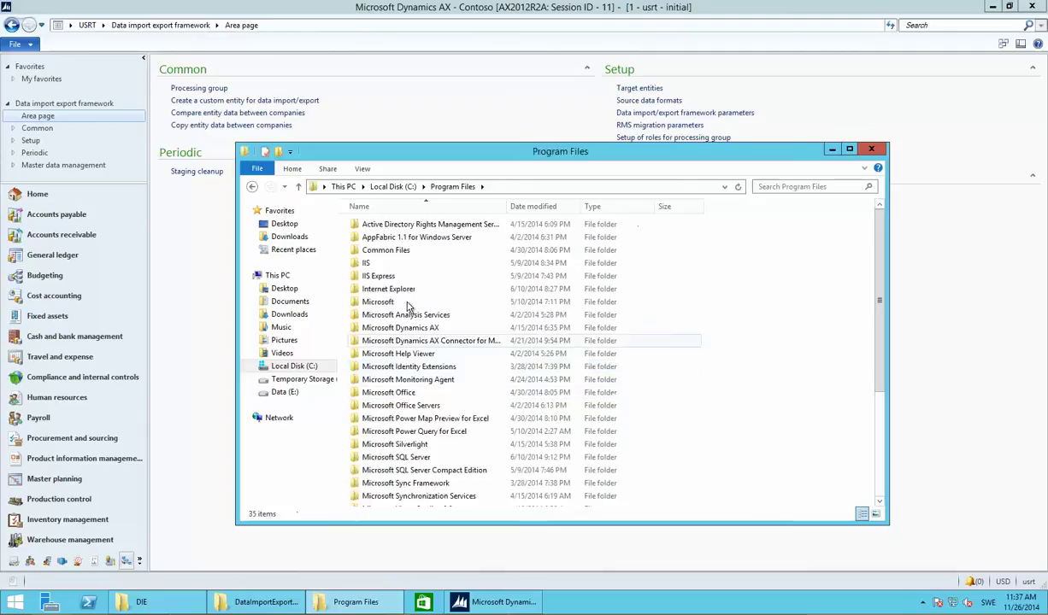
{"action": "left_click", "coordinate": [420, 329]}
{"action": "double_click", "coordinate": [419, 329]}
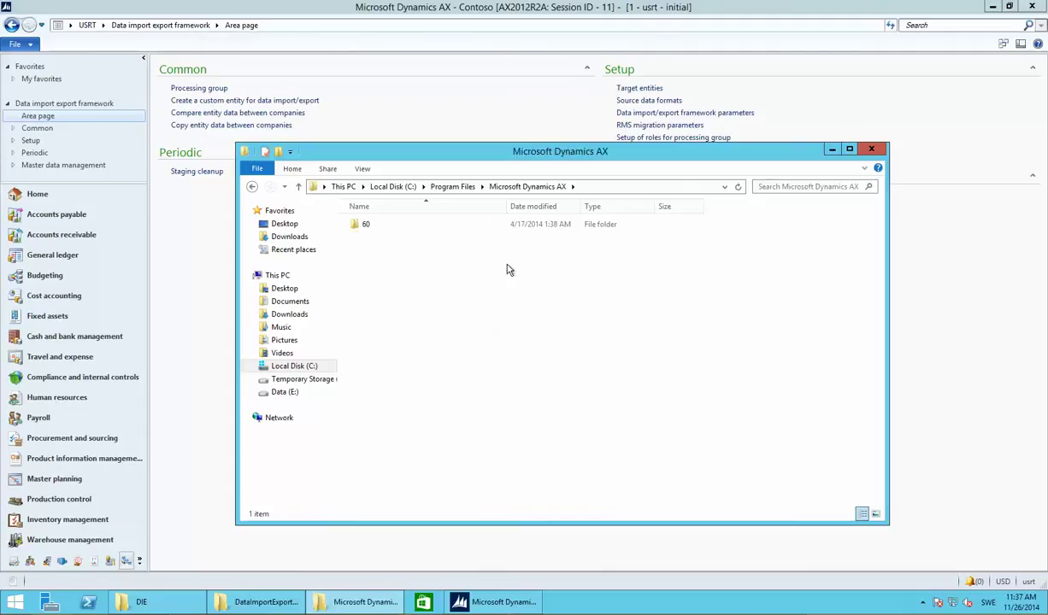
{"action": "double_click", "coordinate": [370, 228]}
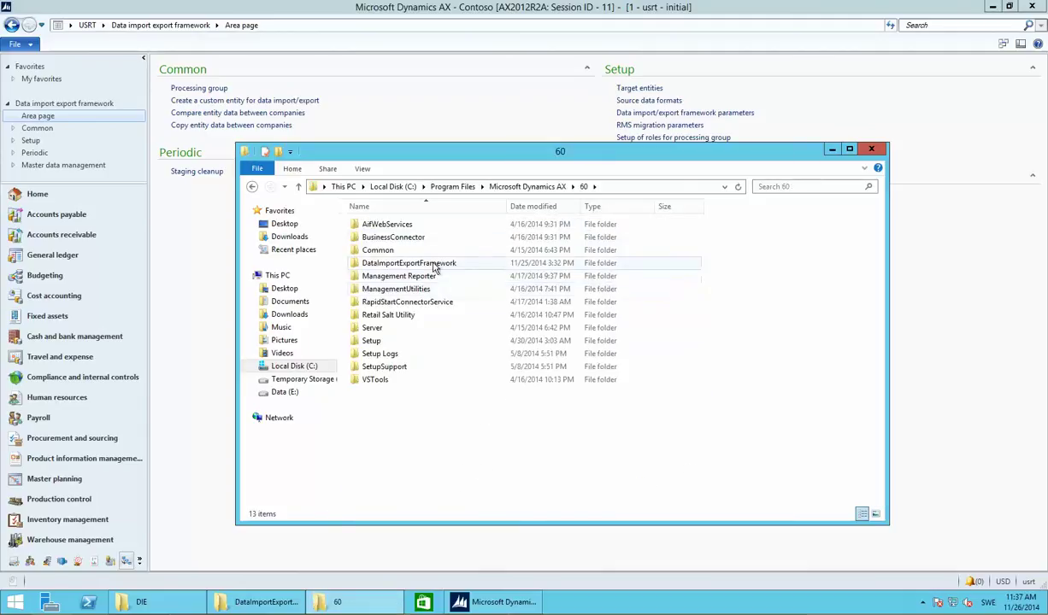
{"action": "double_click", "coordinate": [435, 265]}
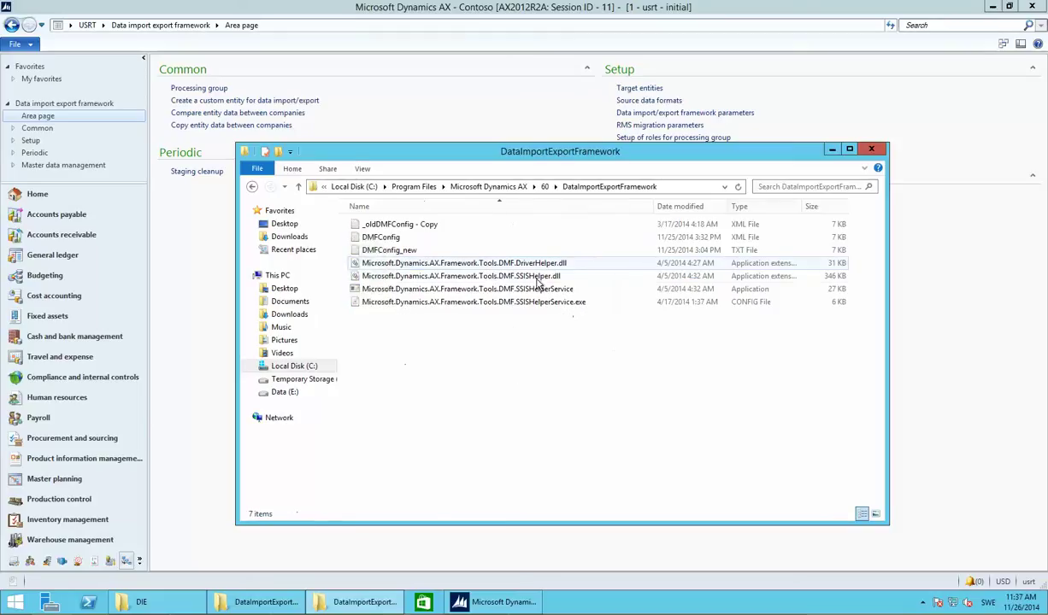
- Examine the PipelineComponentInfo_OLEDBSource entry of the DMFConfig XML file in Notepad, and close the file and its folder
{"action": "right_click", "coordinate": [397, 239]}
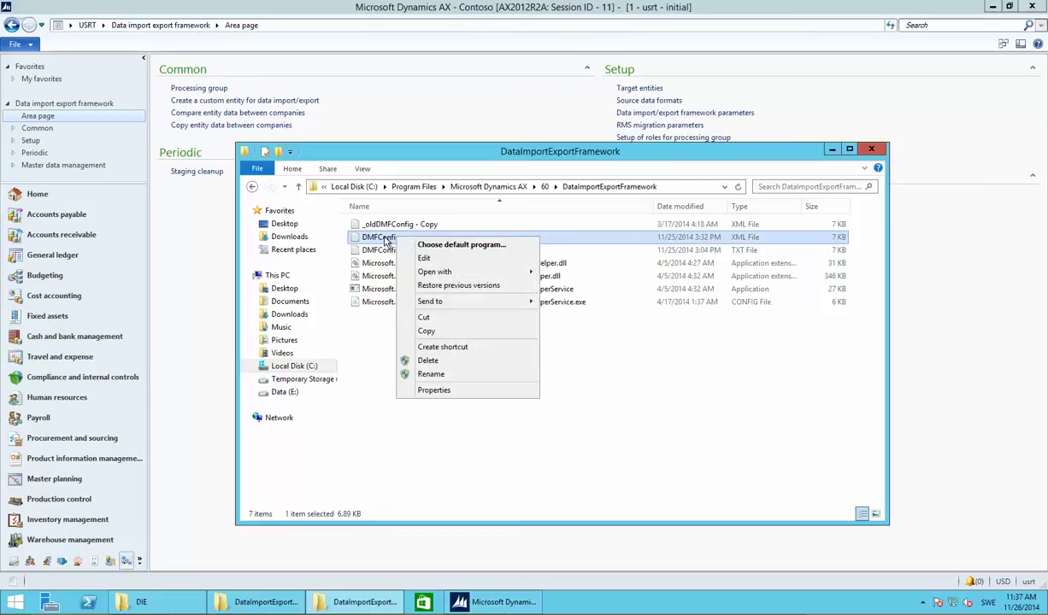
{"action": "left_click", "coordinate": [428, 257]}
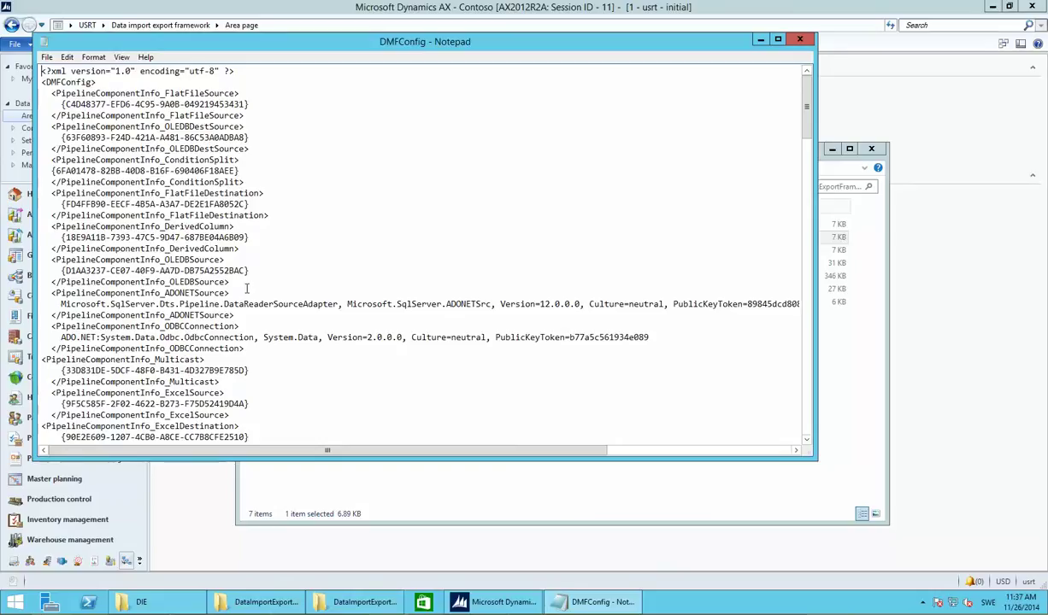
{"action": "left_click_drag", "start_coordinate": [234, 291], "coordinate": [116, 282]}
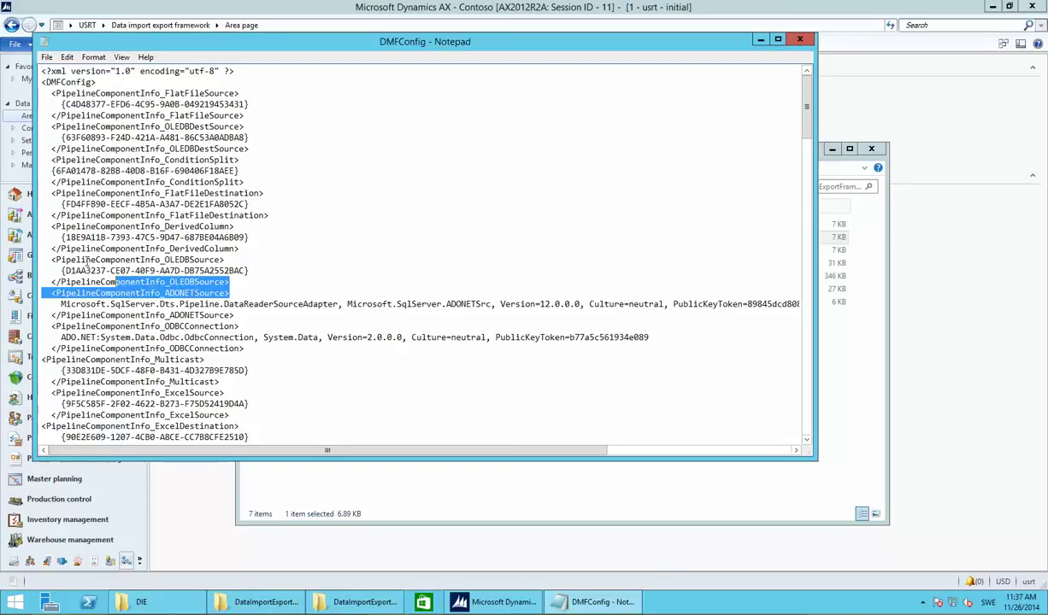
{"action": "left_click_drag", "start_coordinate": [47, 259], "coordinate": [230, 282]}
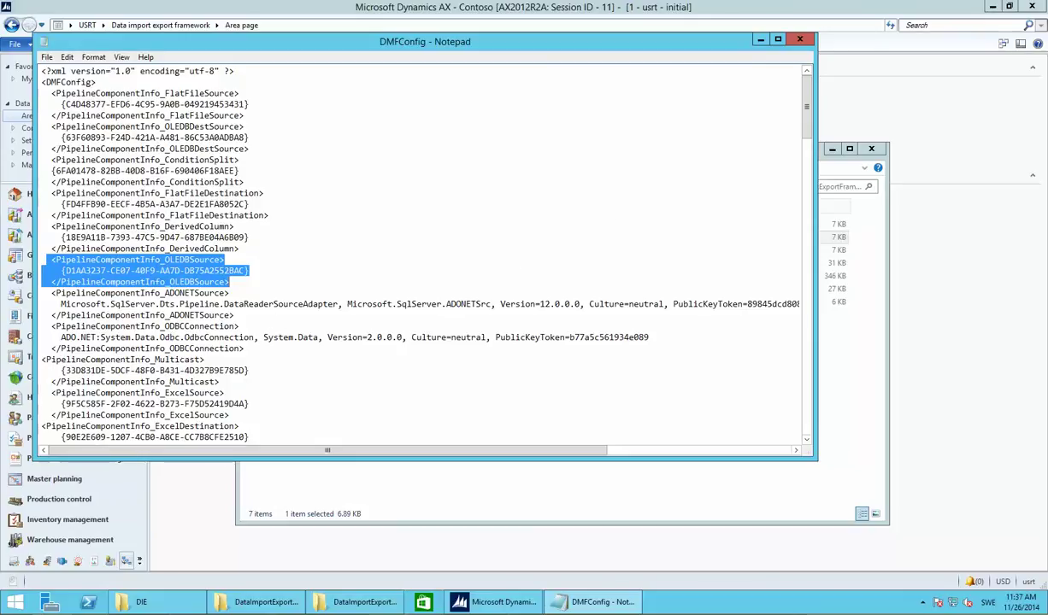
{"action": "left_click", "coordinate": [802, 41]}
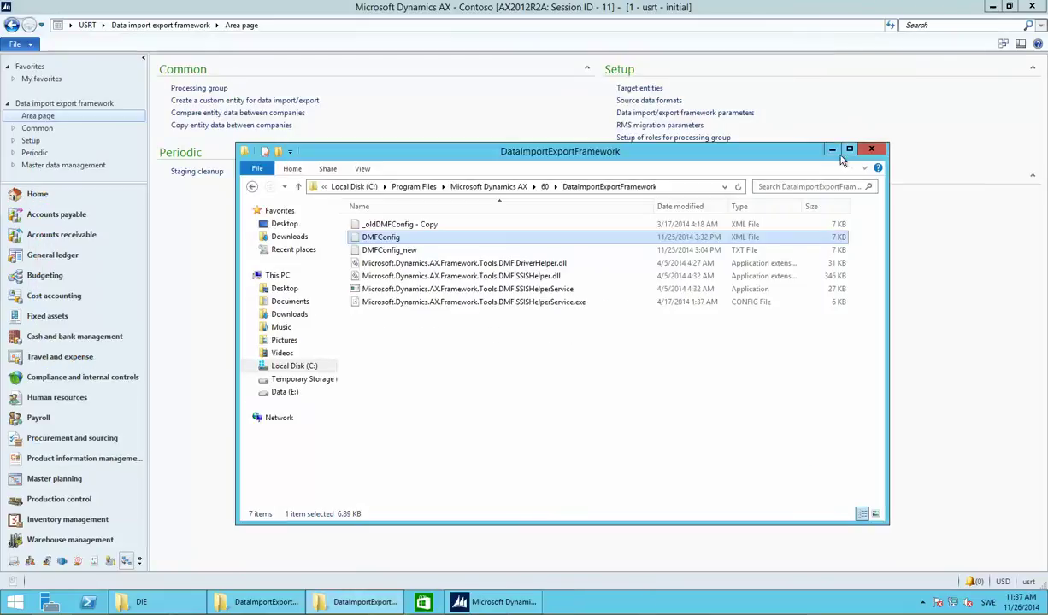
{"action": "left_click", "coordinate": [871, 150]}
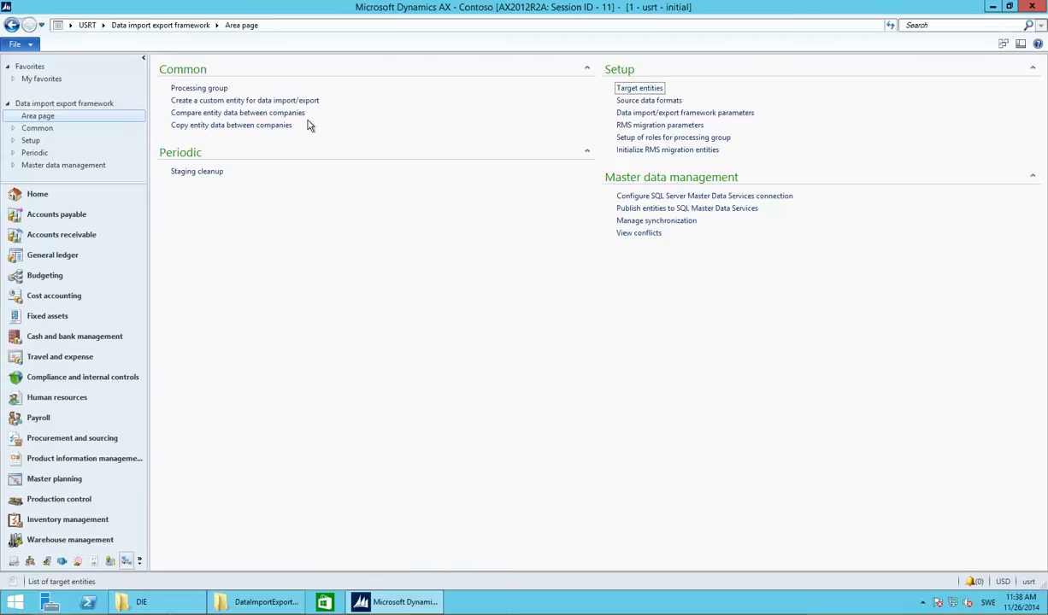
- Create processing group 5 with the description "Import Chart of accounts Sweden"
{"action": "left_click", "coordinate": [223, 91]}
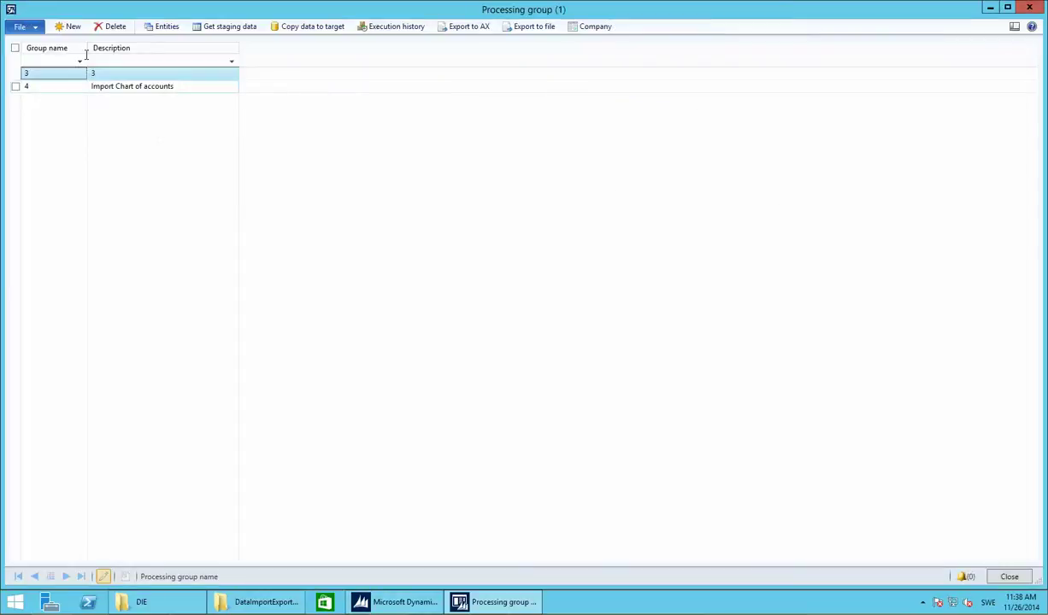
{"action": "left_click", "coordinate": [73, 30]}
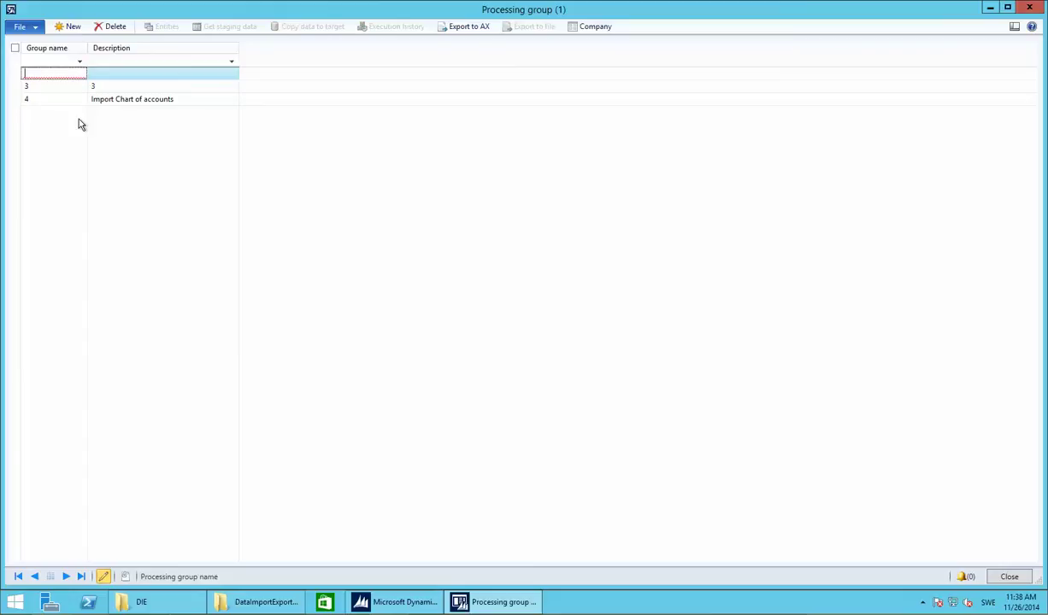
{"action": "type", "text": "5"}
{"action": "key", "text": "Tab"}
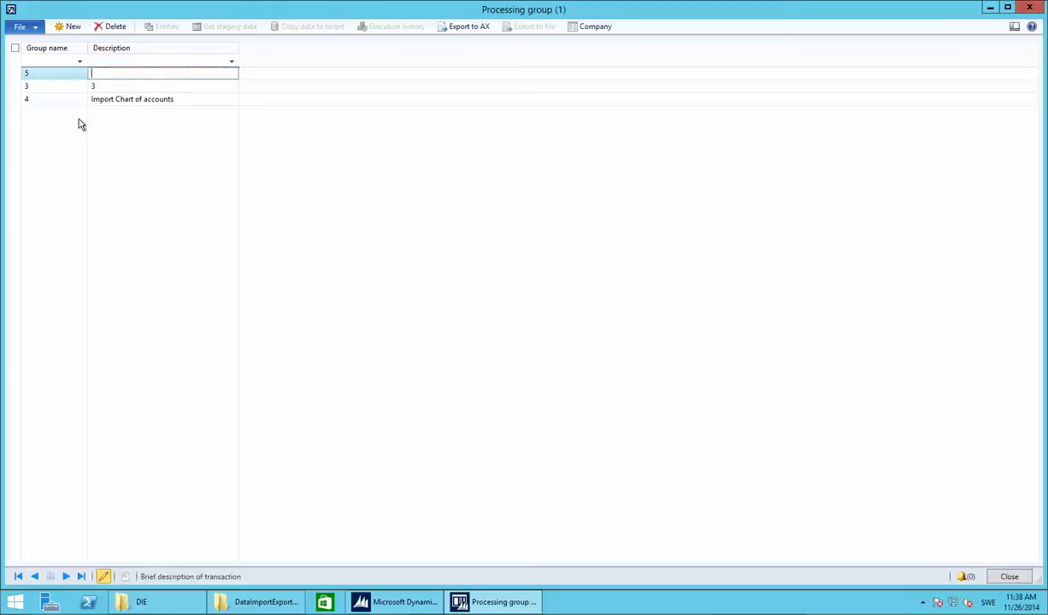
{"action": "type", "text": "Import Chart of accounts"}
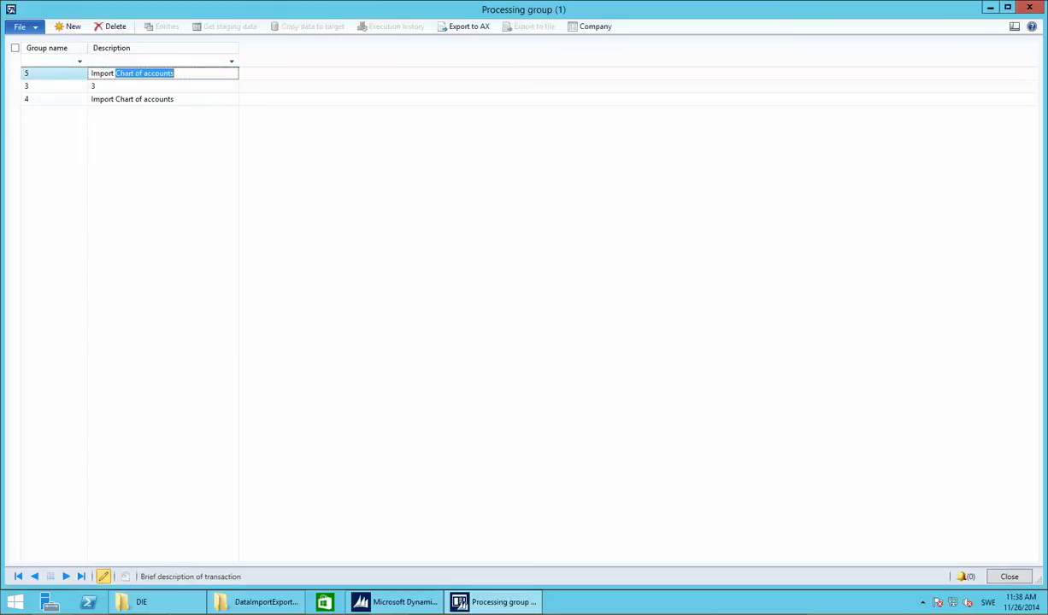
{"action": "key", "text": "End"}
{"action": "type", "text": "Swe"}
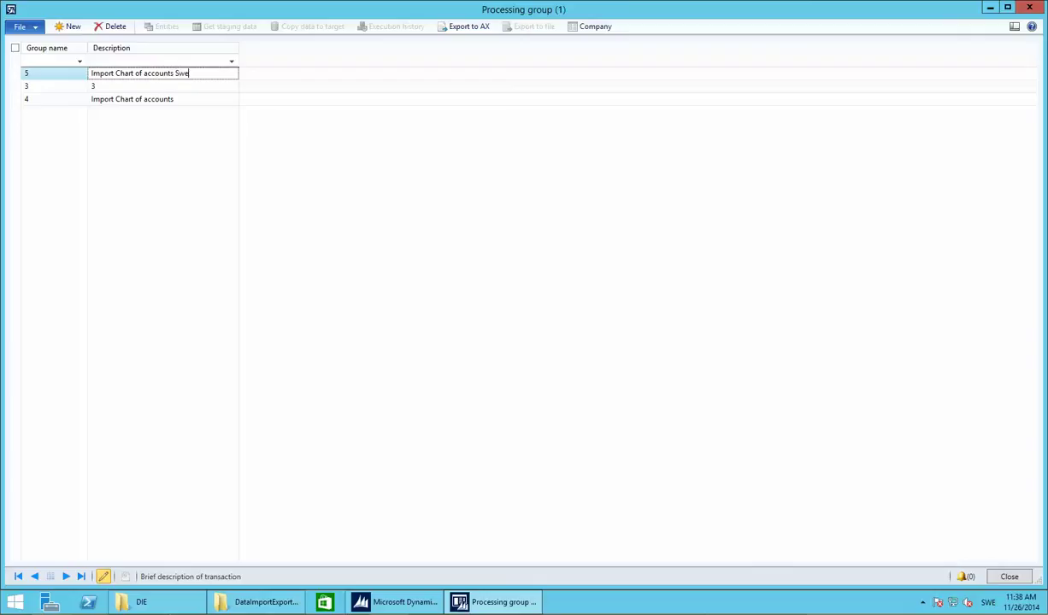
{"action": "type", "text": "den"}
{"action": "key", "text": "alt"}
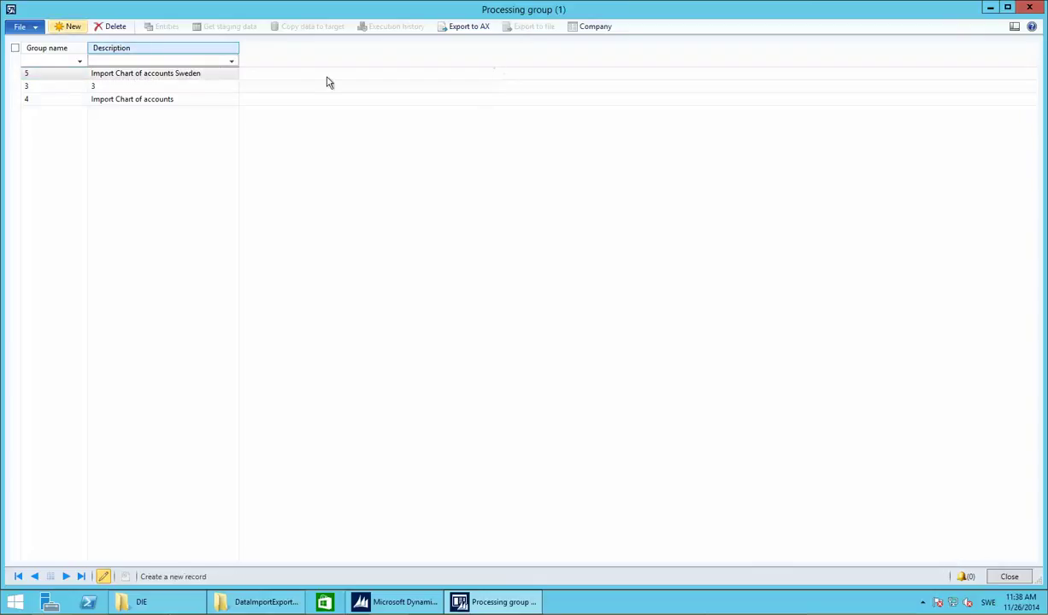
{"action": "left_click", "coordinate": [141, 74]}
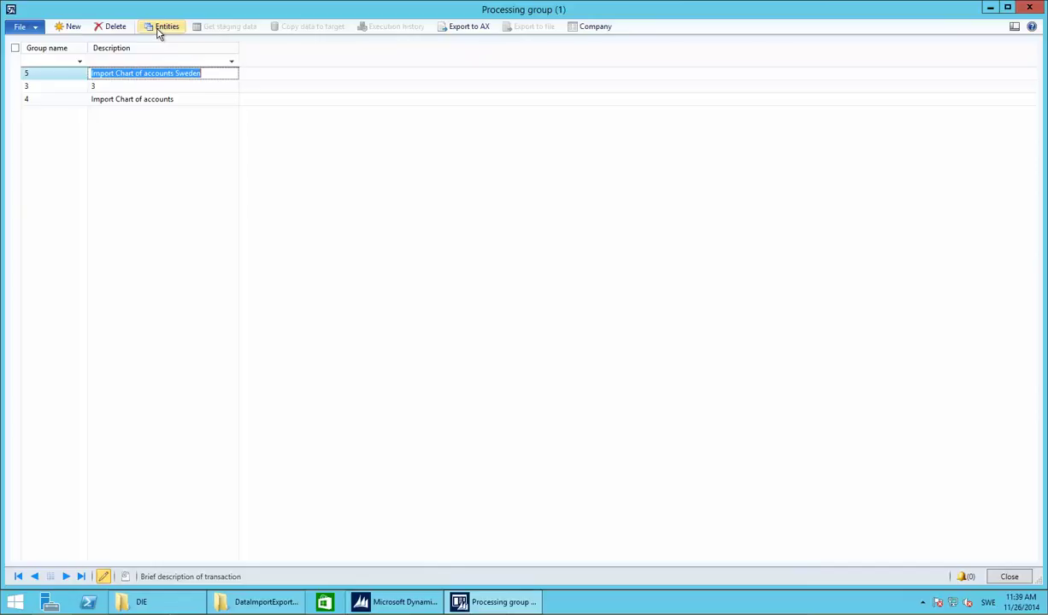
- Add the Main account entity to processing group 5
{"action": "left_click", "coordinate": [163, 26]}
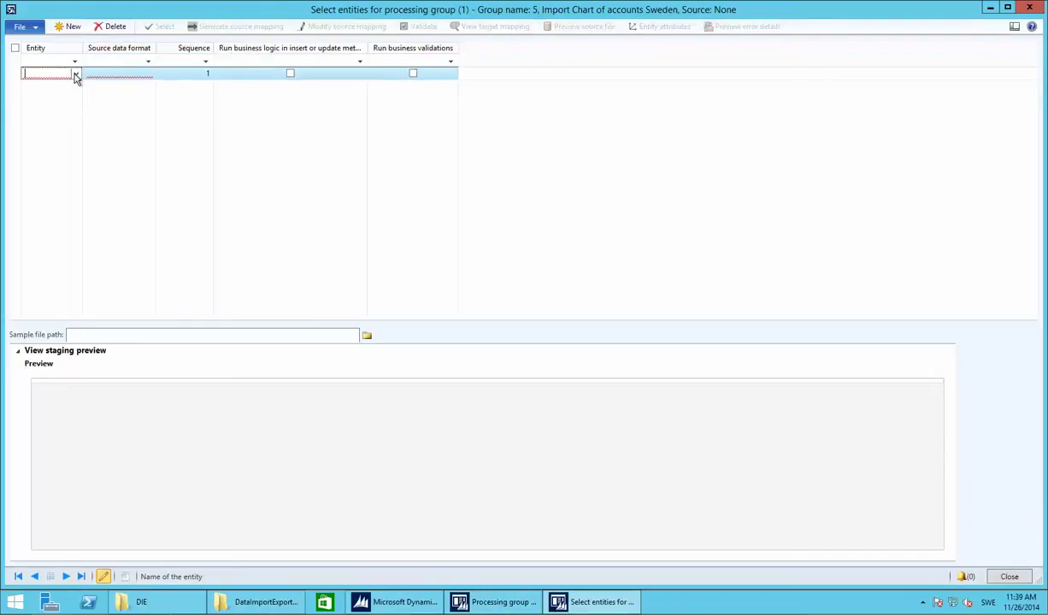
{"action": "left_click", "coordinate": [75, 75]}
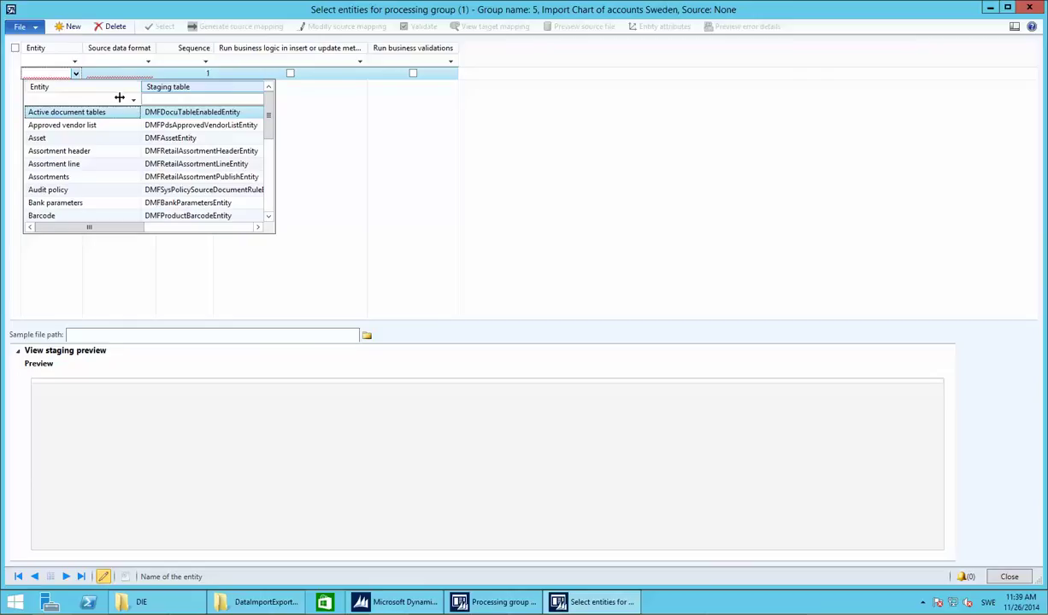
{"action": "type", "text": "main"}
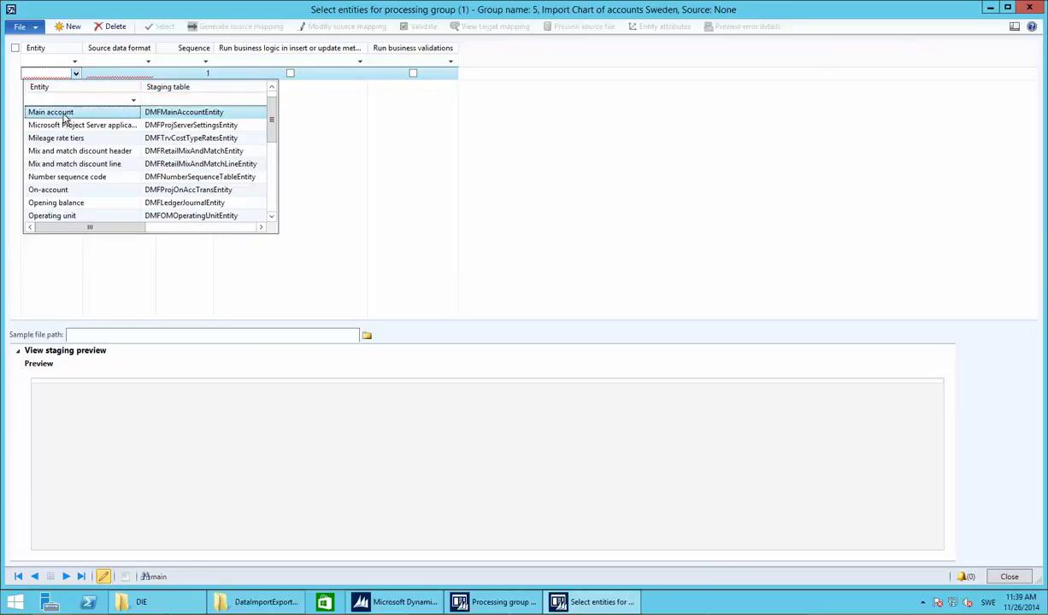
{"action": "left_click", "coordinate": [64, 114]}
- Open the source data format definitions from the Main account entity's Source data format value
{"action": "left_click", "coordinate": [121, 73]}
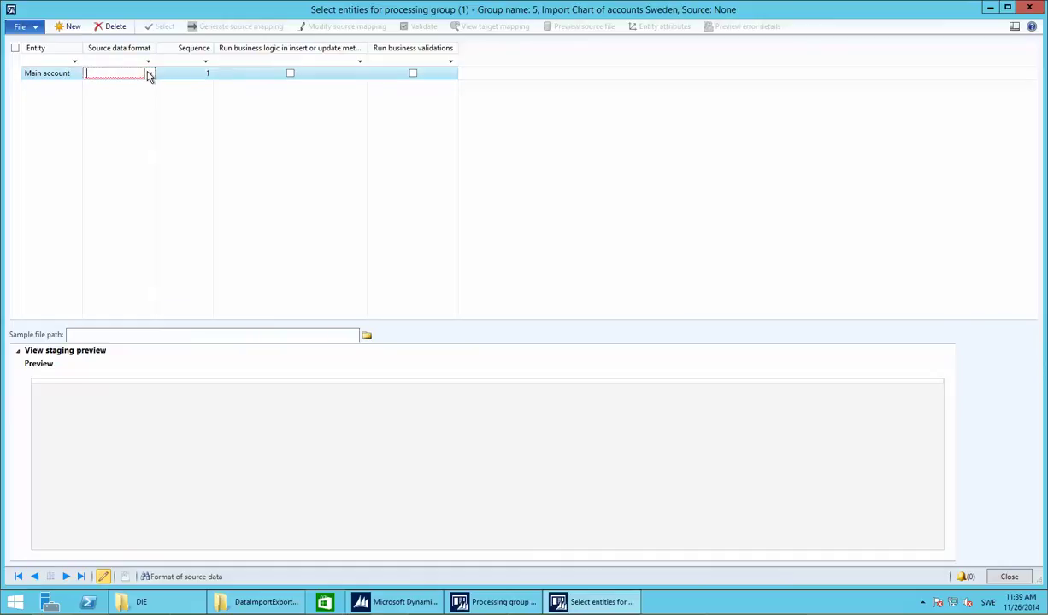
{"action": "left_click", "coordinate": [149, 73]}
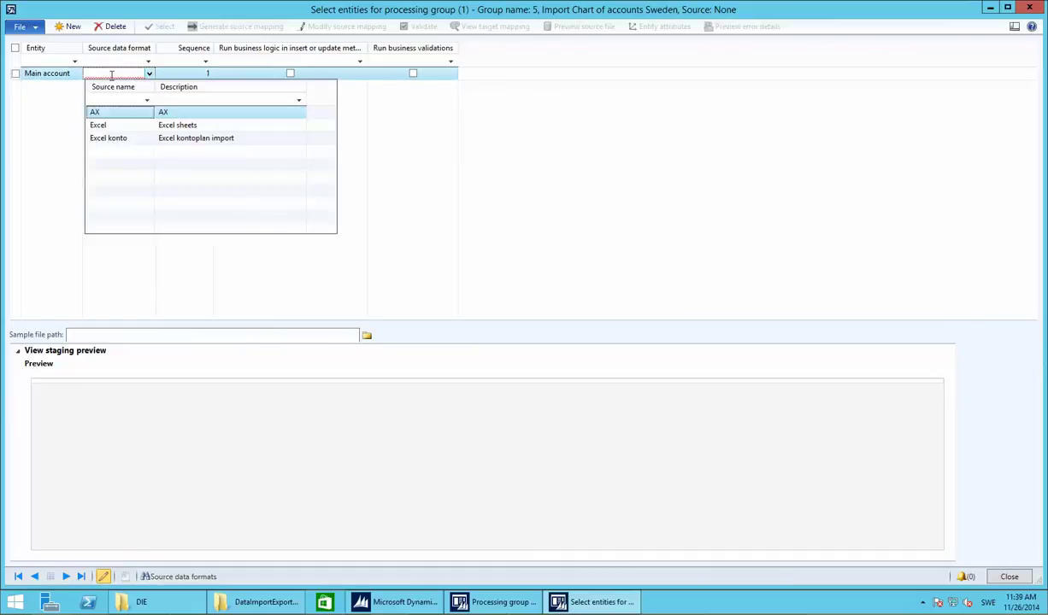
{"action": "left_click", "coordinate": [145, 78]}
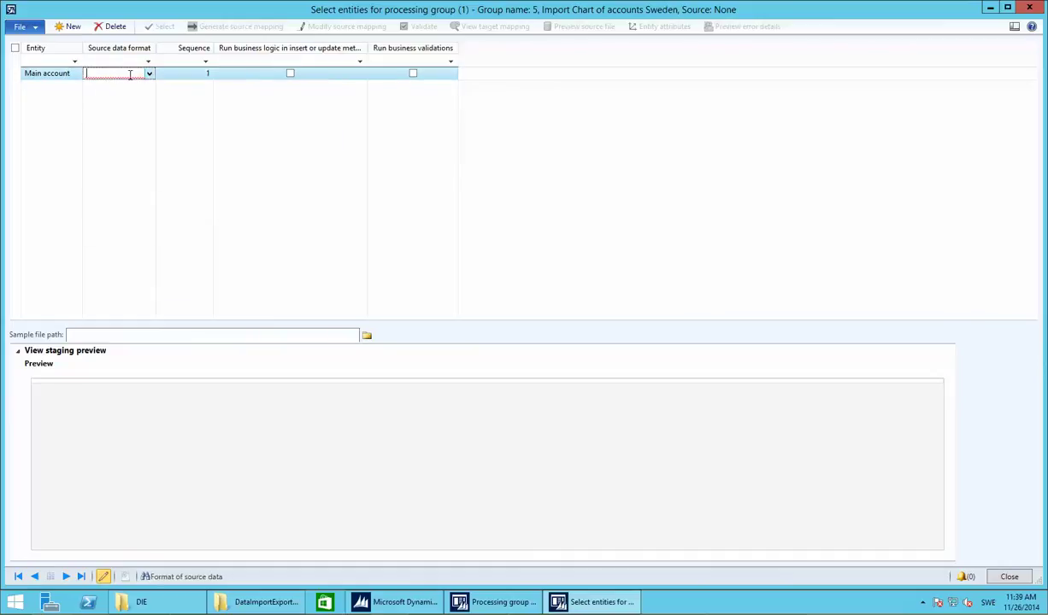
{"action": "right_click", "coordinate": [130, 74]}
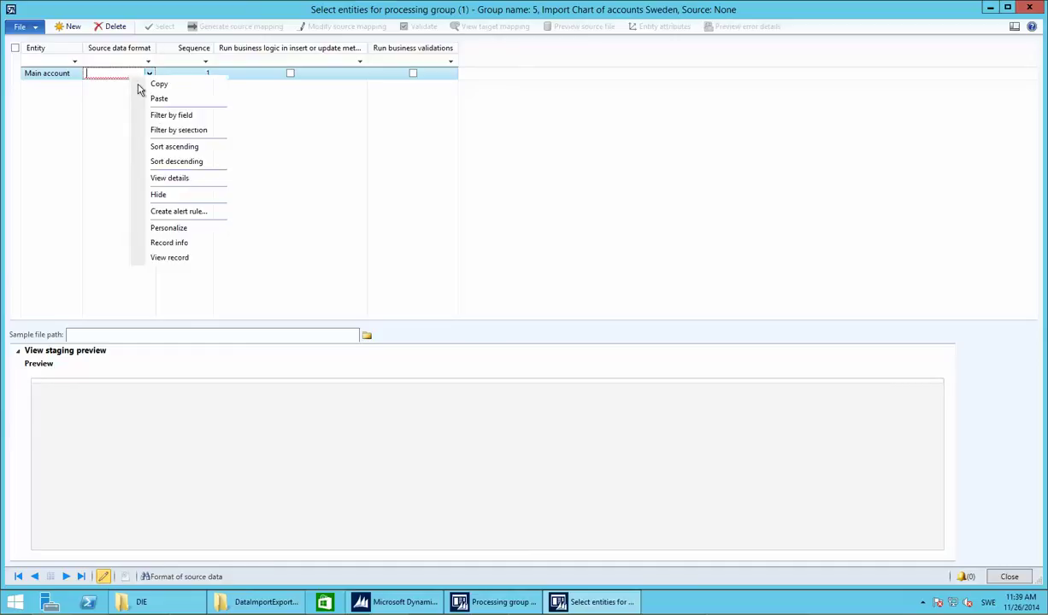
{"action": "right_click", "coordinate": [120, 75]}
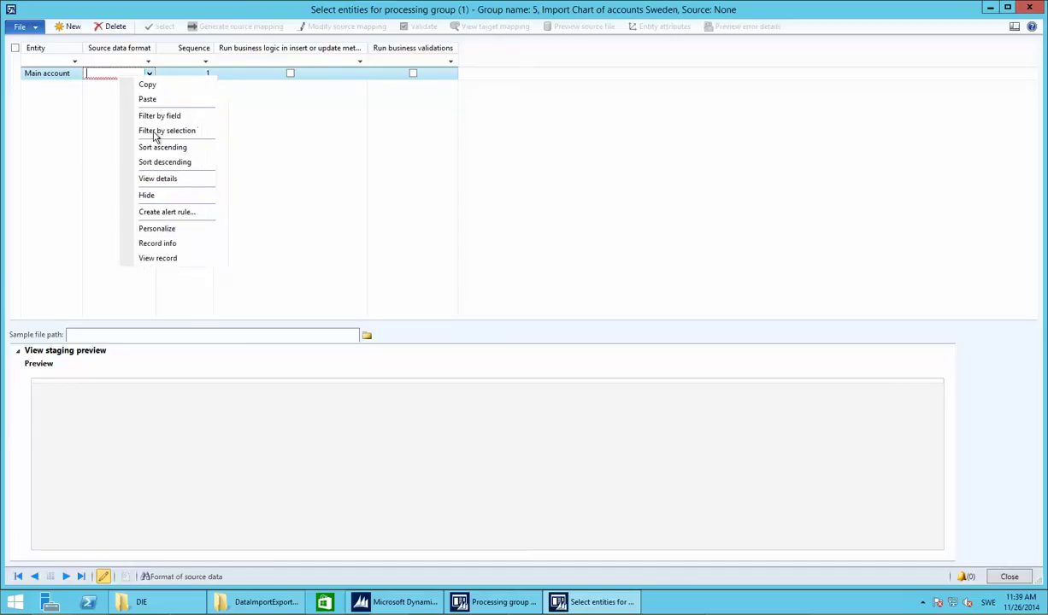
{"action": "left_click", "coordinate": [158, 179]}
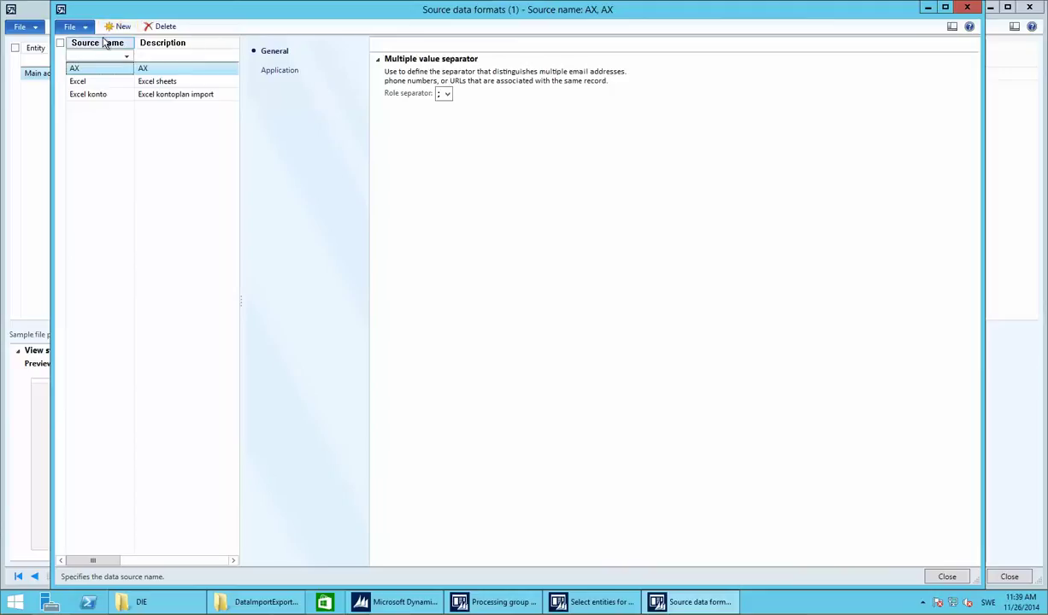
- Add a source data format named "TEst" with the description "Test excel"
{"action": "left_click", "coordinate": [121, 27]}
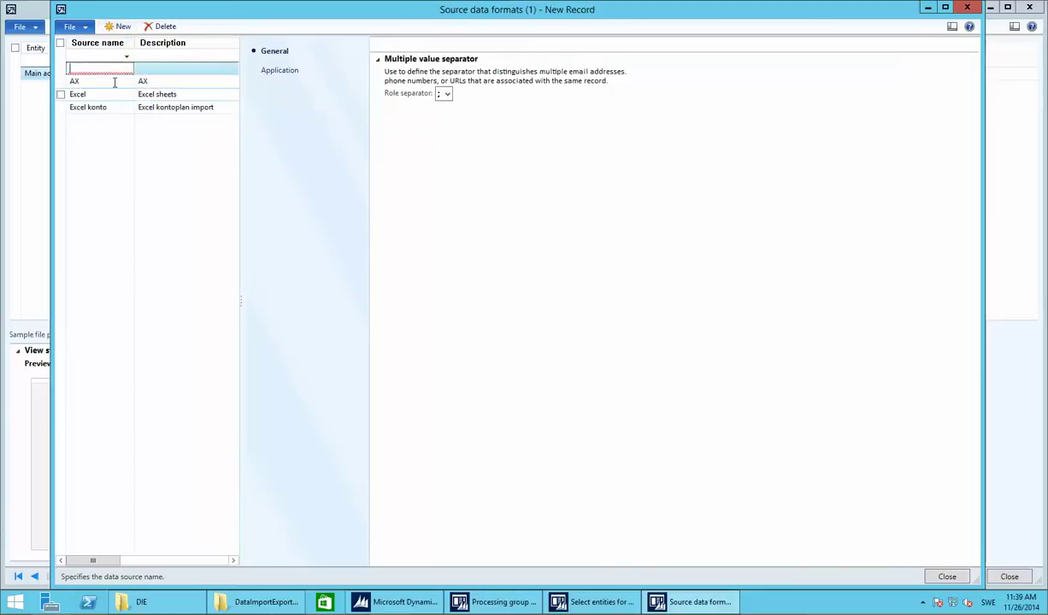
{"action": "type", "text": "TE"}
{"action": "key", "text": "Tab"}
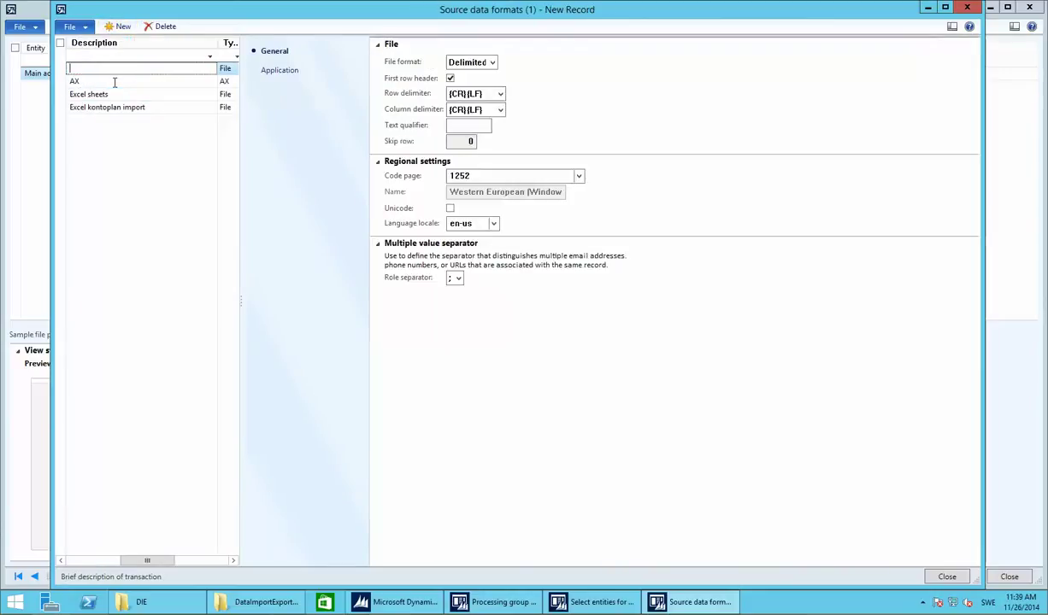
{"action": "type", "text": "Test exce"}
{"action": "key", "text": "Tab"}
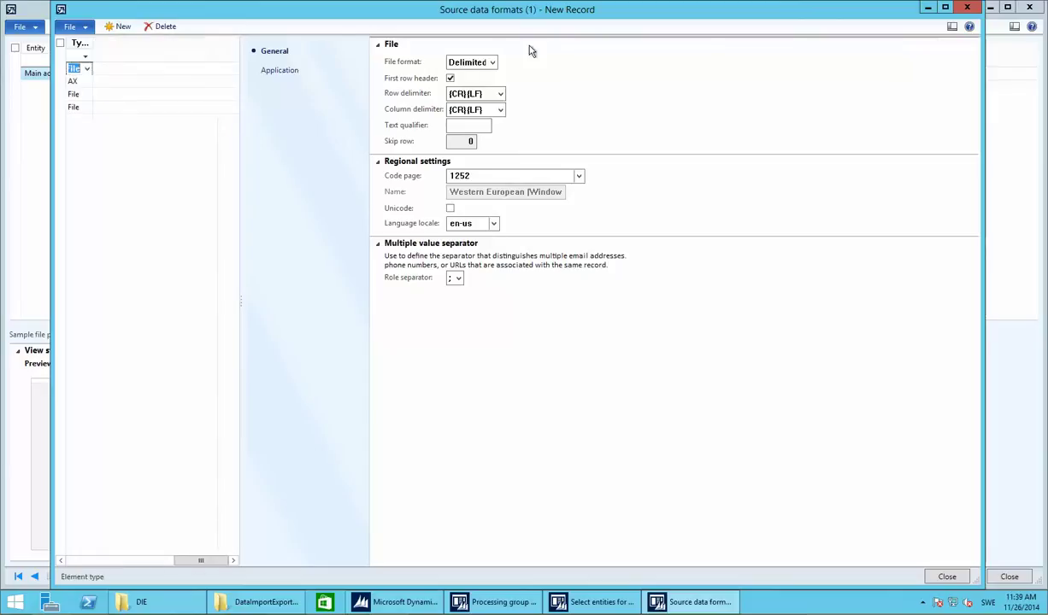
- Set the TEst format's file format to Excel, check its application settings, and close the source data formats form
{"action": "left_click", "coordinate": [479, 63]}
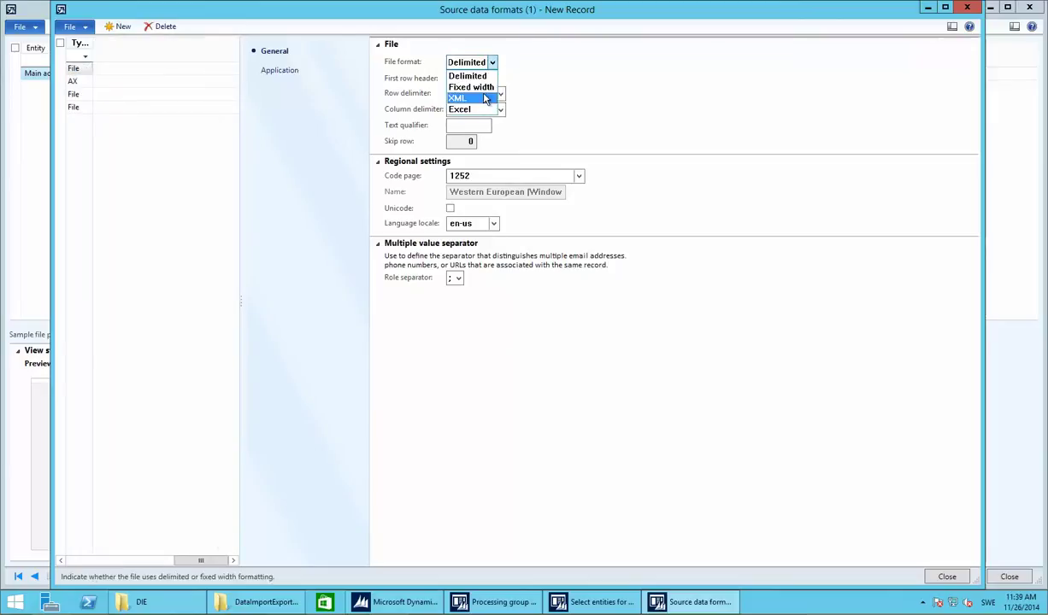
{"action": "left_click", "coordinate": [466, 109]}
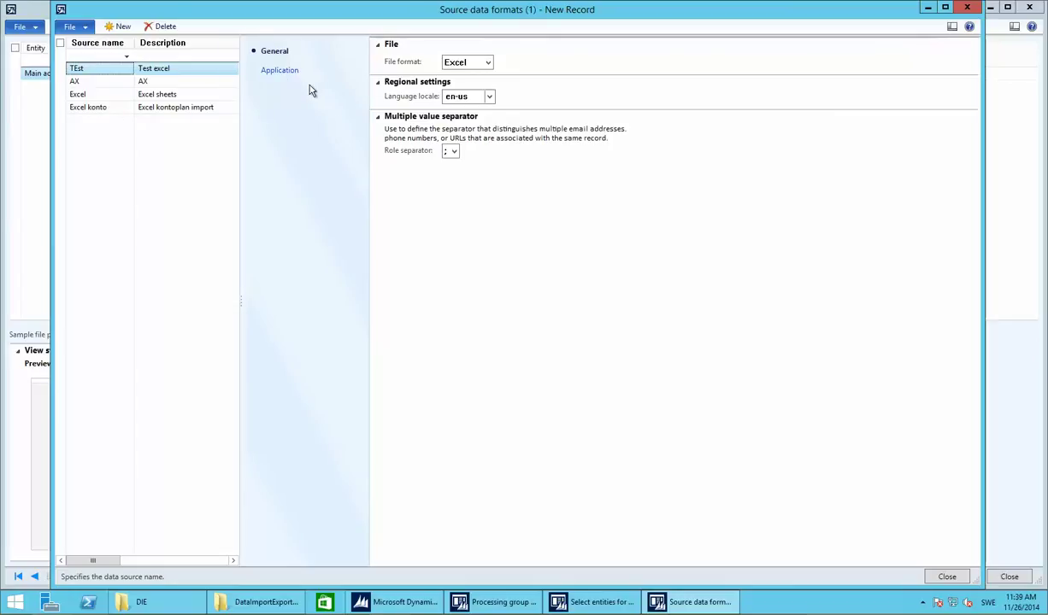
{"action": "left_click", "coordinate": [282, 72]}
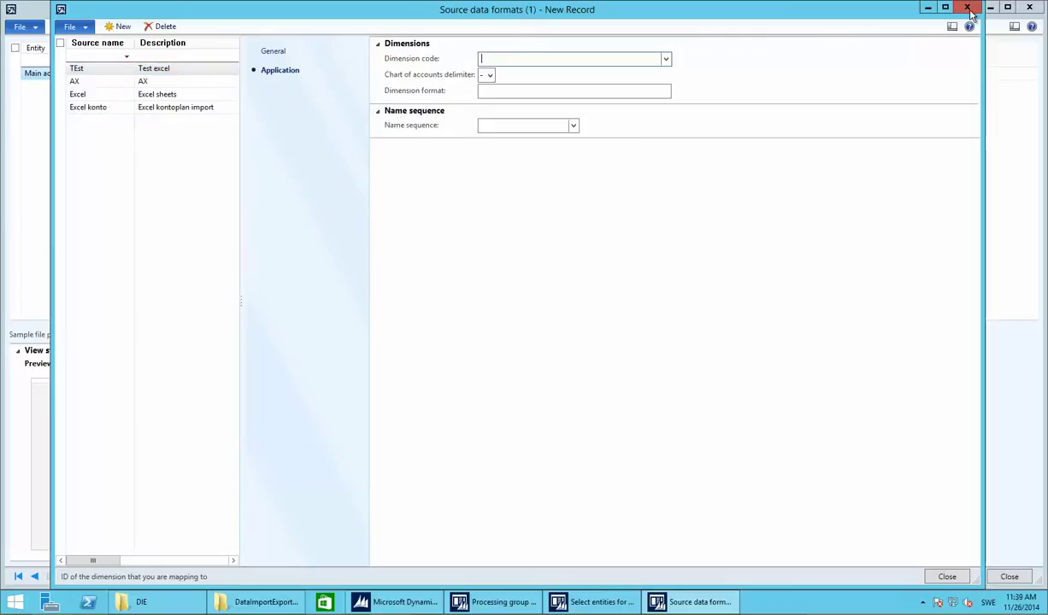
{"action": "key", "text": "Escape"}
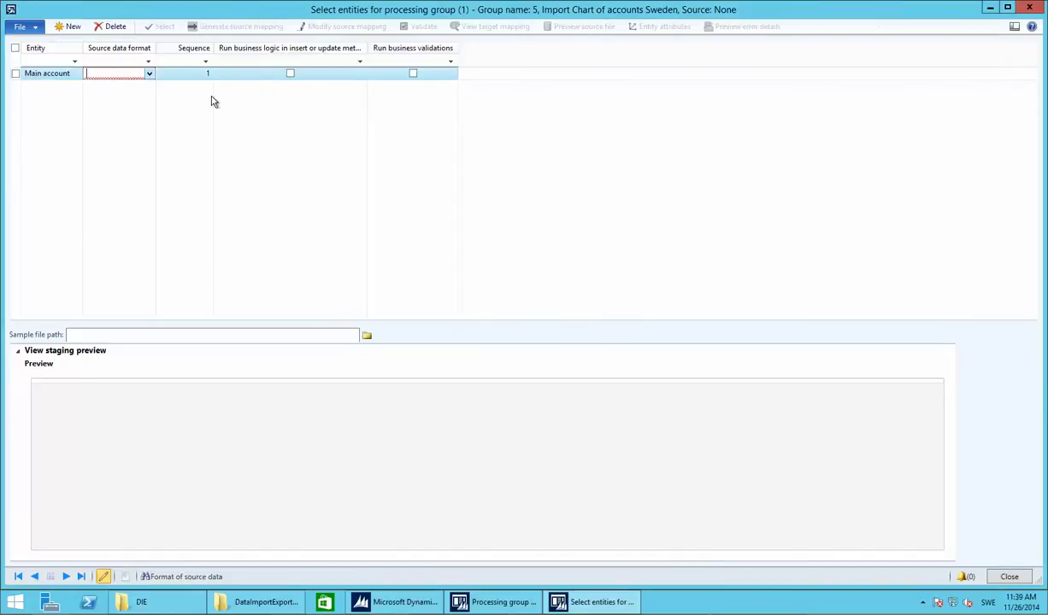
- Assign TEst as the source data format of the Main account entity
{"action": "left_click", "coordinate": [149, 75]}
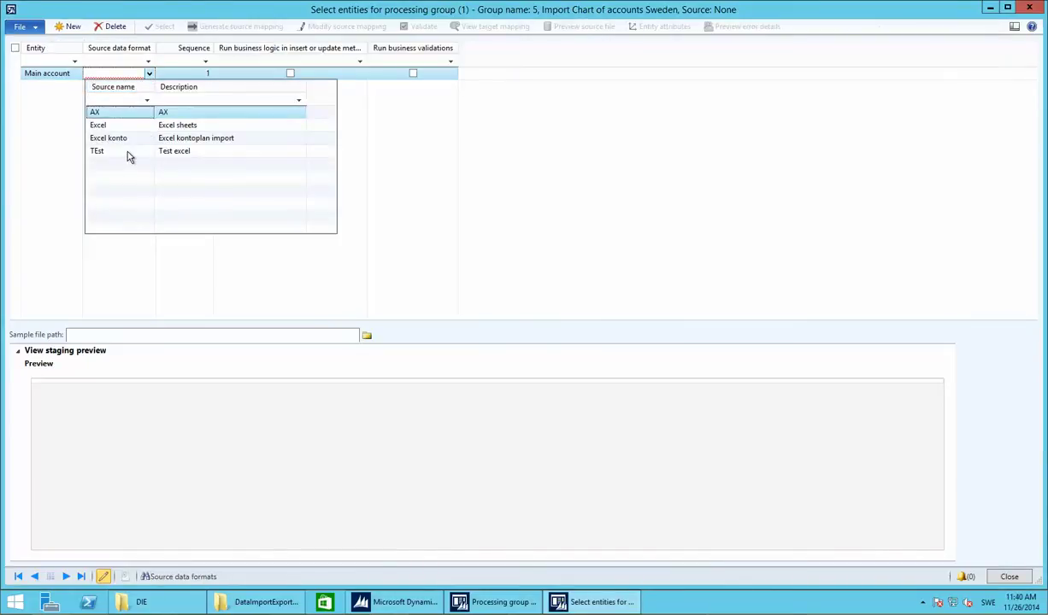
{"action": "left_click", "coordinate": [127, 152]}
{"action": "key", "text": "Tab"}
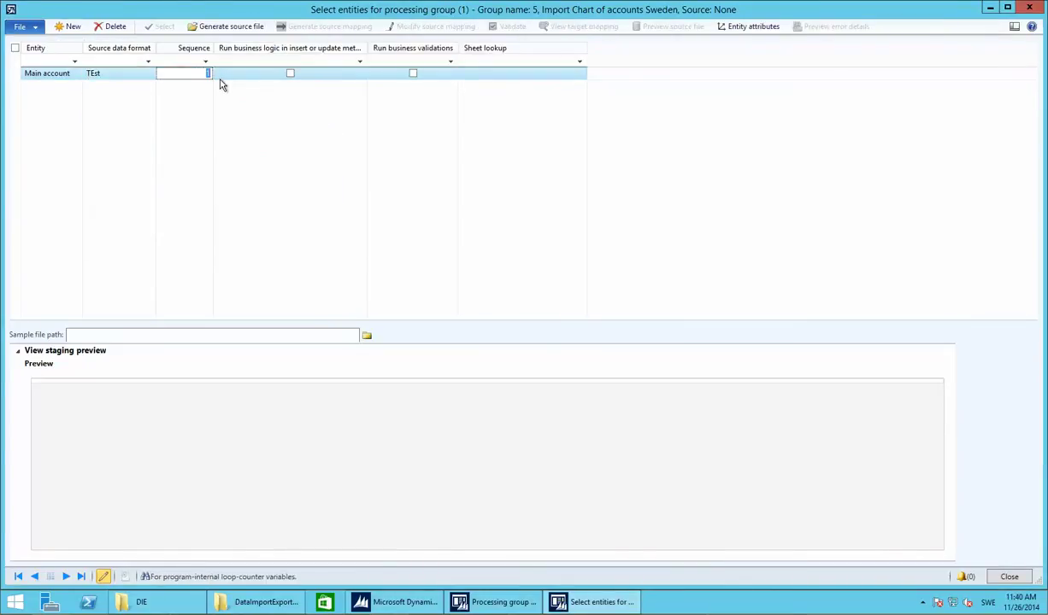
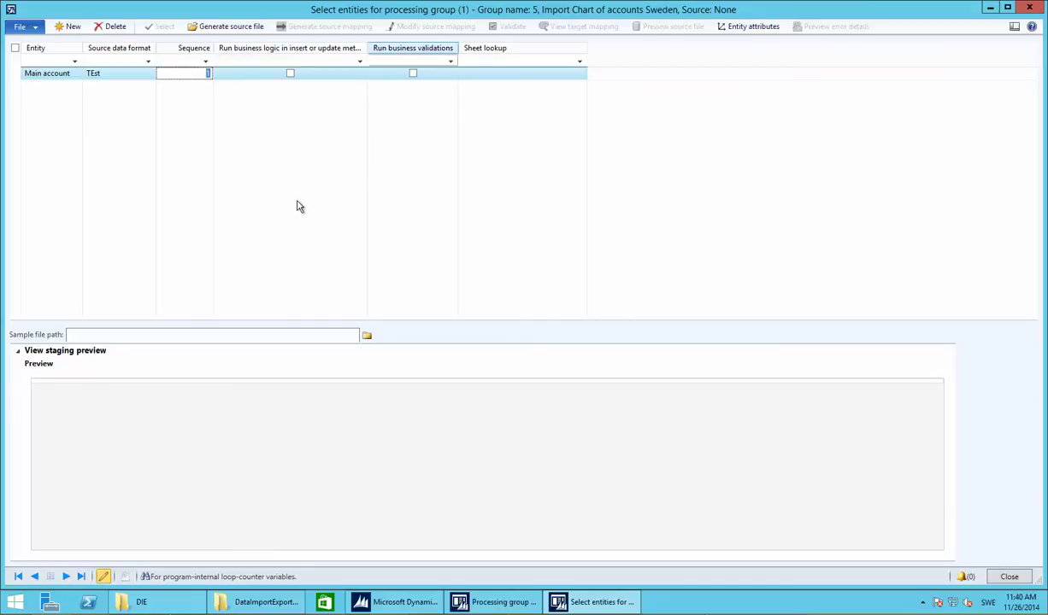
- Start the source file generation wizard for the Main account entity and go to its list of fields
{"action": "left_click", "coordinate": [261, 28]}
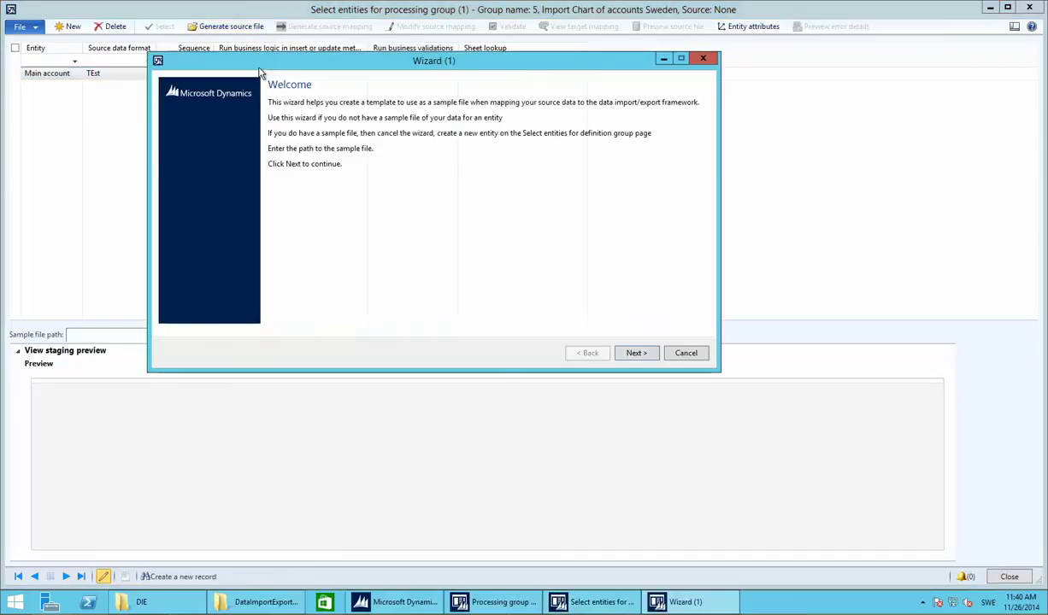
{"action": "left_click", "coordinate": [633, 355]}
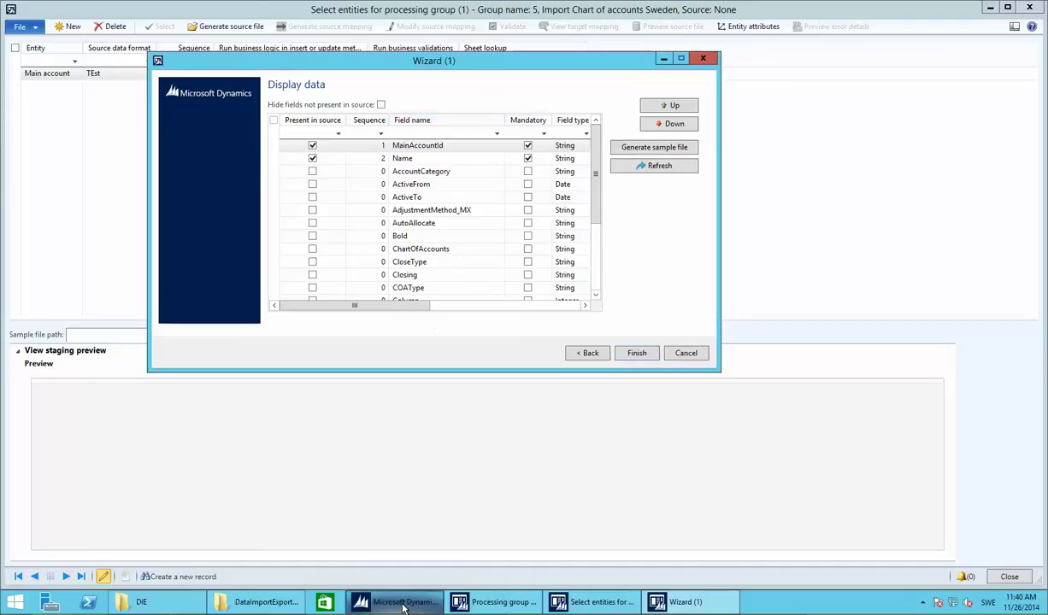
{"action": "mouse_move", "coordinate": [404, 606]}
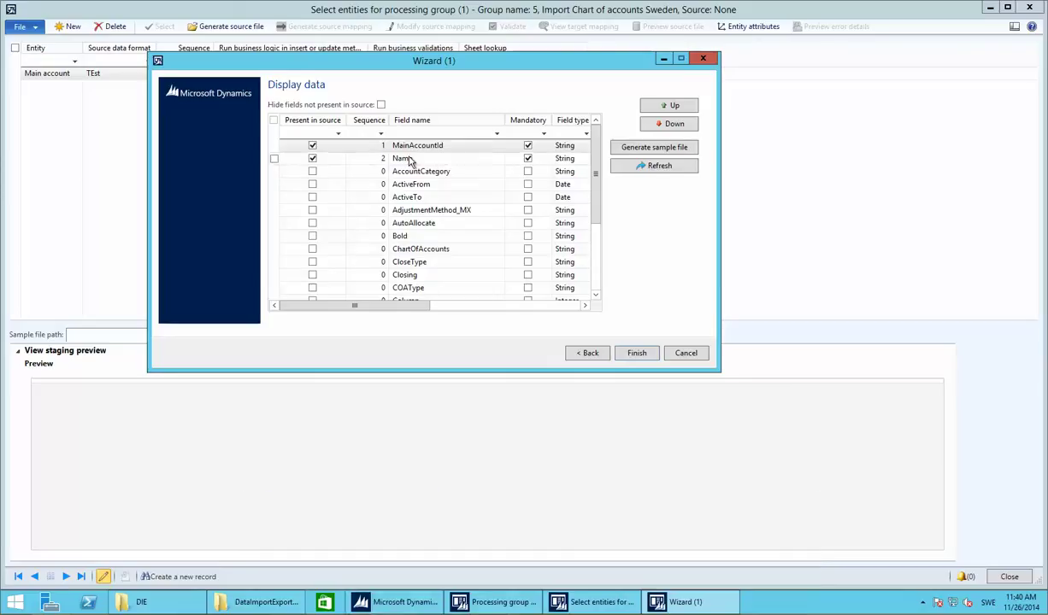
{"action": "left_click_drag", "start_coordinate": [597, 159], "coordinate": [593, 244]}
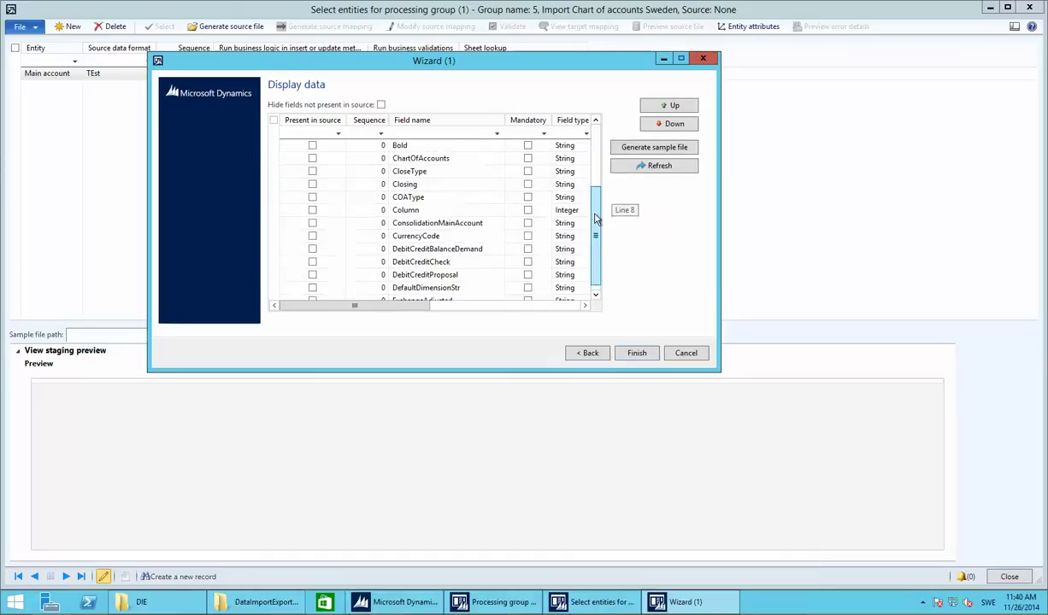
- In General ledger, open the Standard chart of accounts and examine the fields of main account 110101, Cash Advance Returns
{"action": "left_click", "coordinate": [355, 599]}
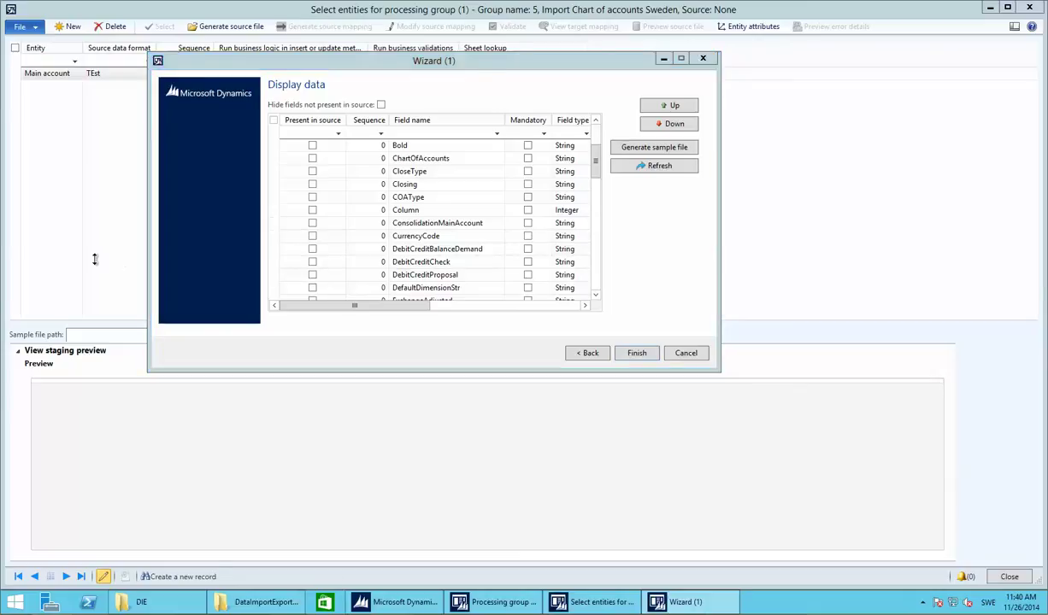
{"action": "left_click", "coordinate": [81, 256]}
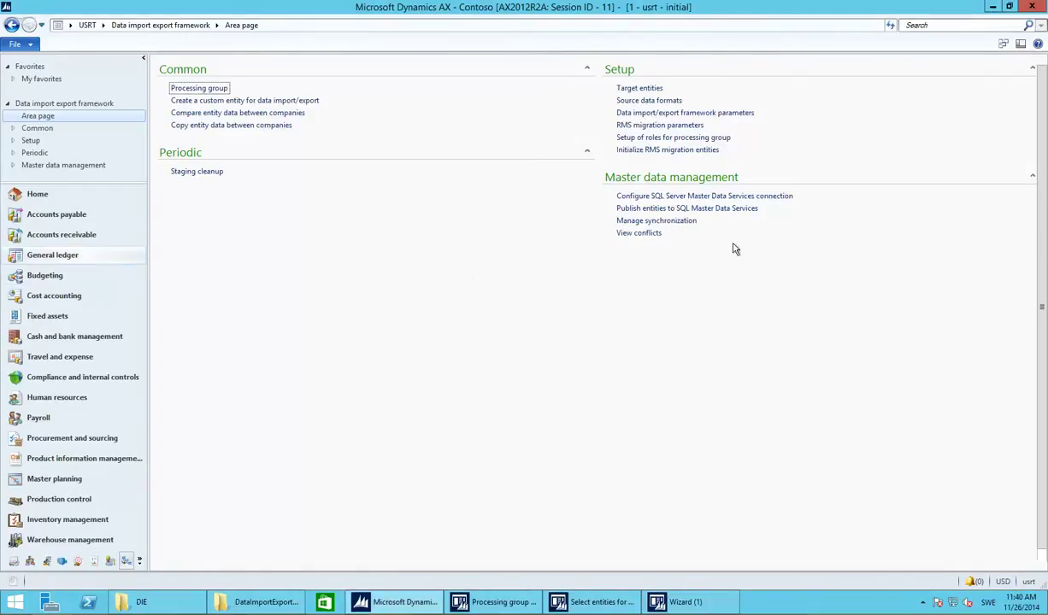
{"action": "left_click", "coordinate": [645, 378]}
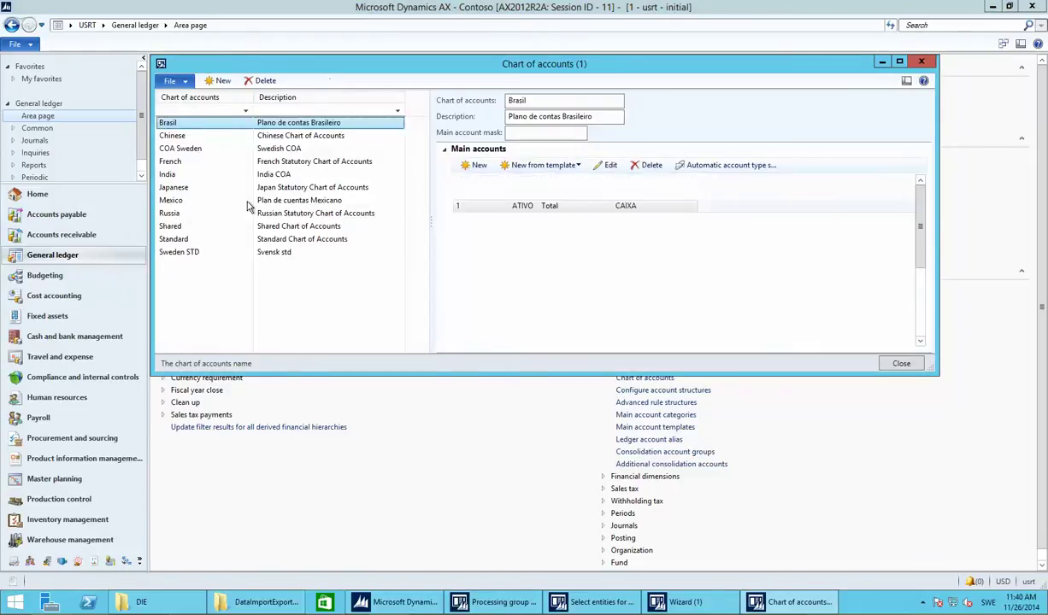
{"action": "key", "text": "s"}
{"action": "key", "text": "t"}
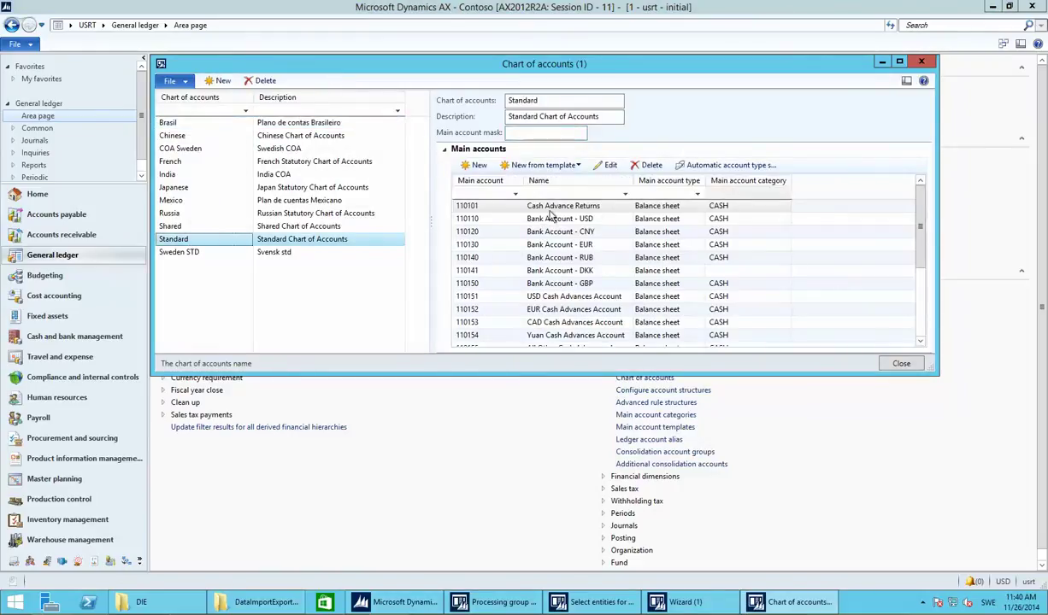
{"action": "left_click", "coordinate": [605, 167]}
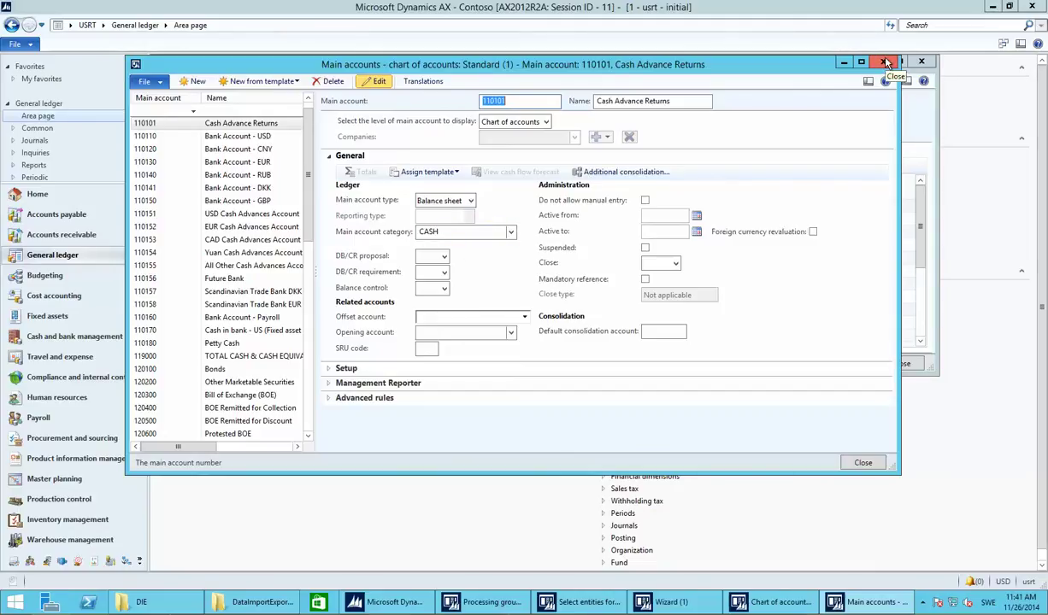
- In the Main account source file wizard, mark the ChartOfAccounts and PostingType fields as present in source
{"action": "left_click", "coordinate": [659, 605]}
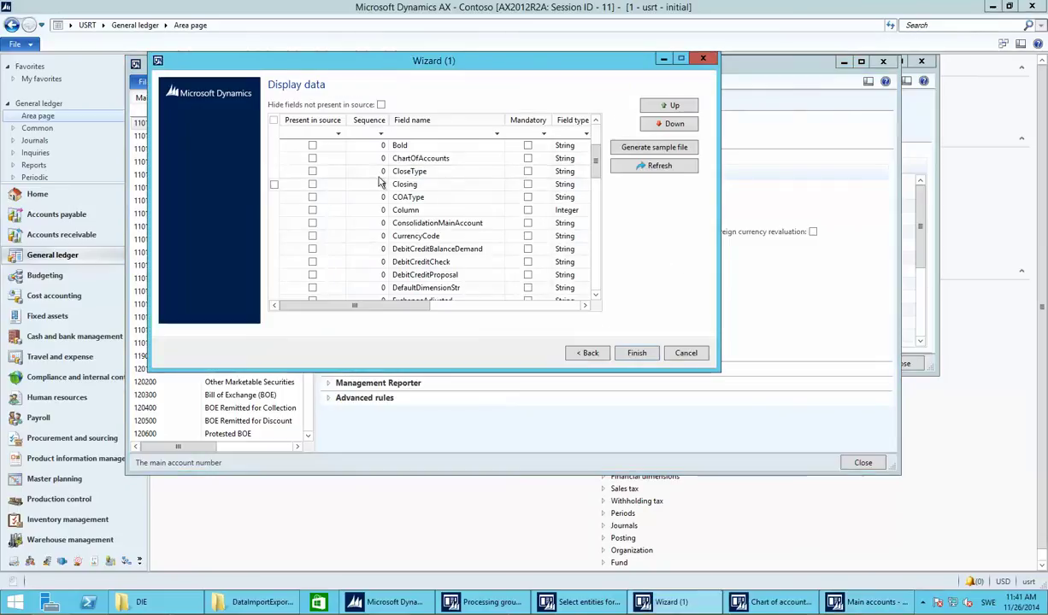
{"action": "left_click", "coordinate": [312, 159]}
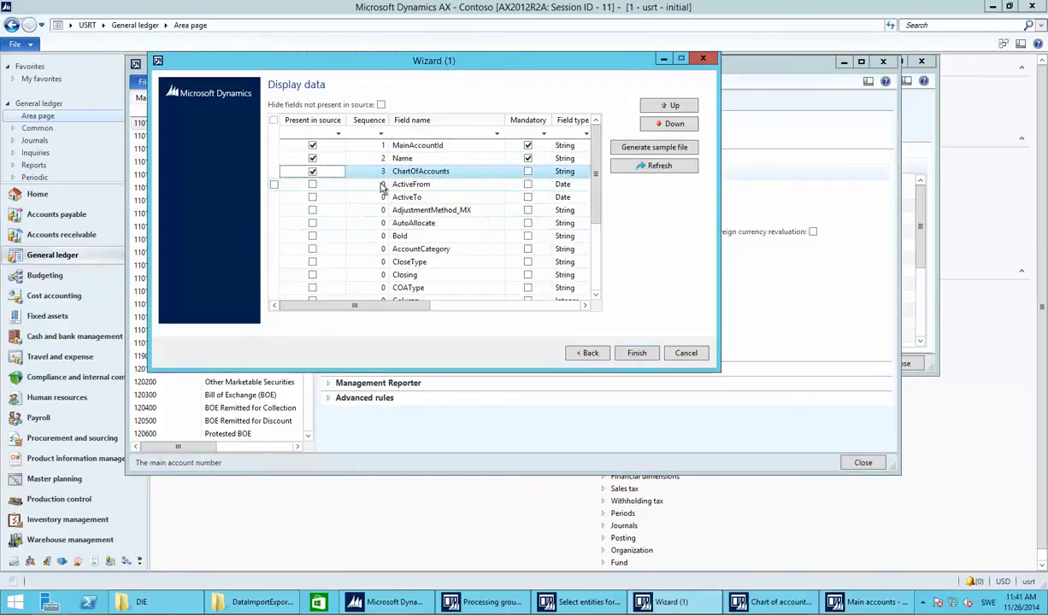
{"action": "scroll", "coordinate": [373, 211], "scroll_direction": "down", "scroll_amount": 1}
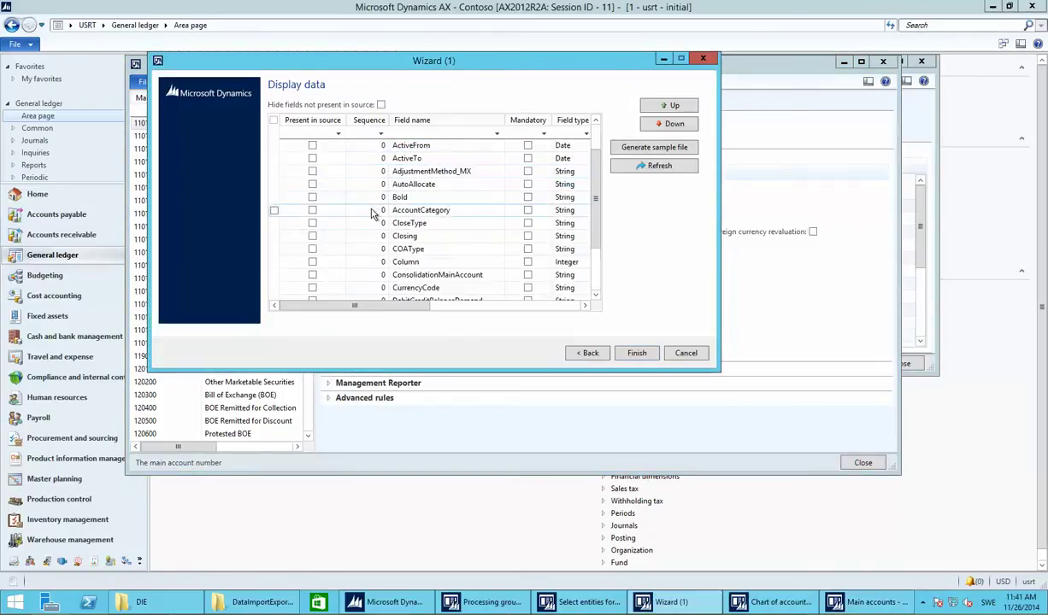
{"action": "scroll", "coordinate": [368, 219], "scroll_direction": "down", "scroll_amount": 3}
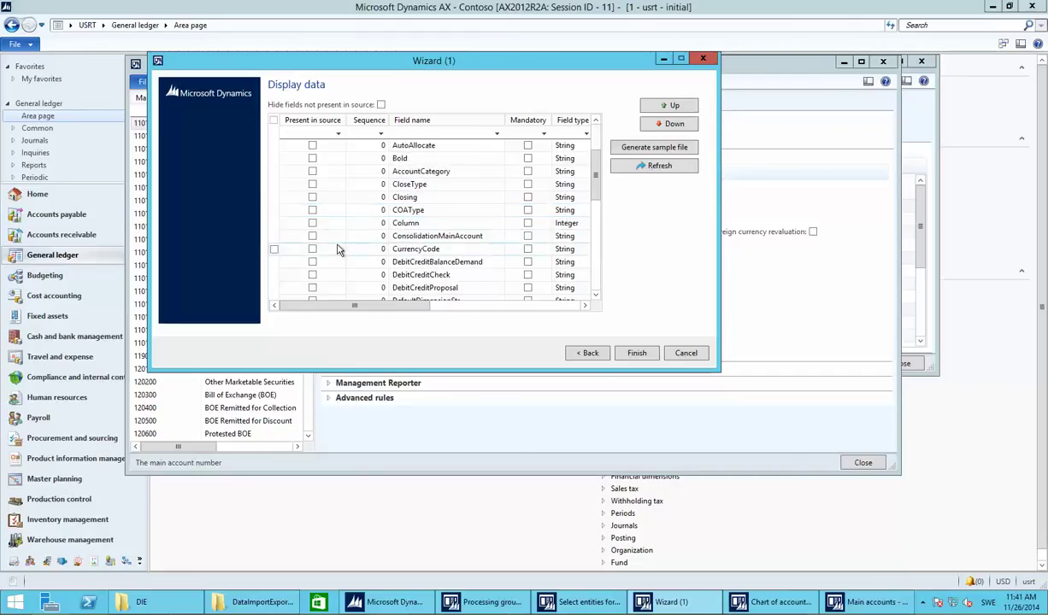
{"action": "scroll", "coordinate": [337, 250], "scroll_direction": "down", "scroll_amount": 2}
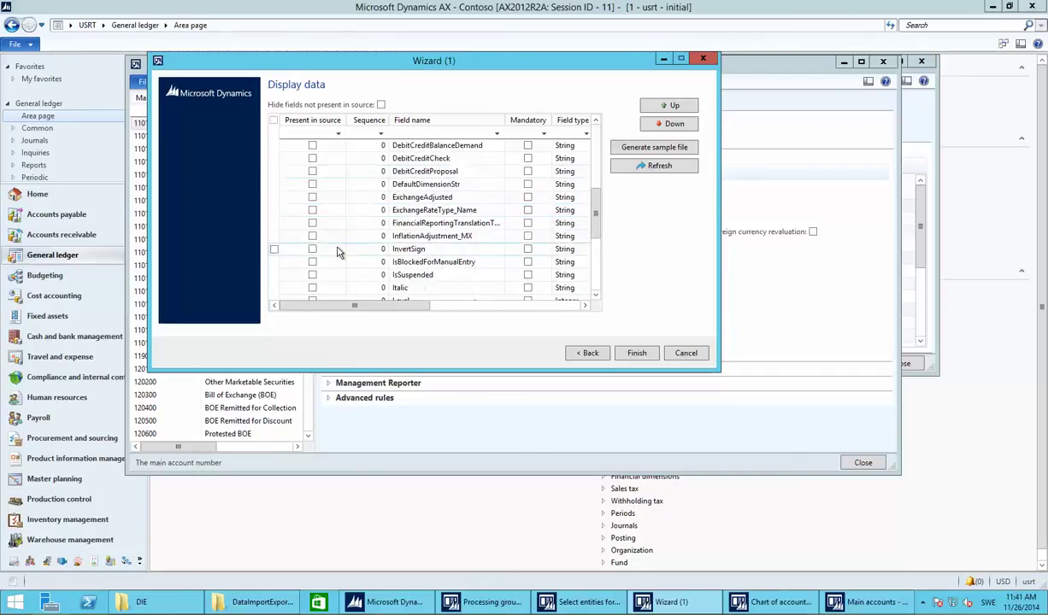
{"action": "scroll", "coordinate": [338, 252], "scroll_direction": "down", "scroll_amount": 2}
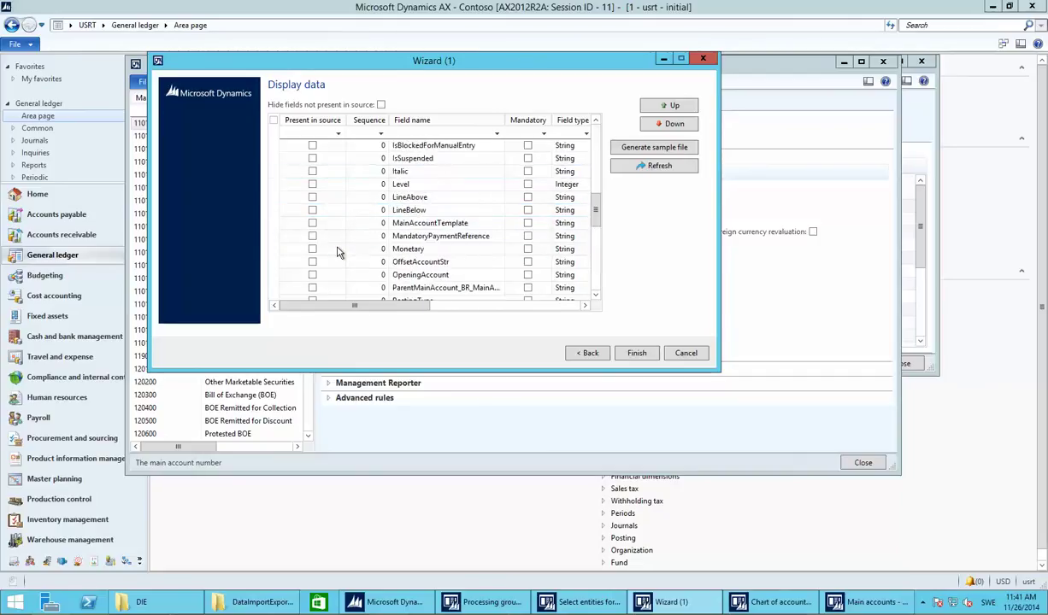
{"action": "scroll", "coordinate": [338, 252], "scroll_direction": "down", "scroll_amount": 1}
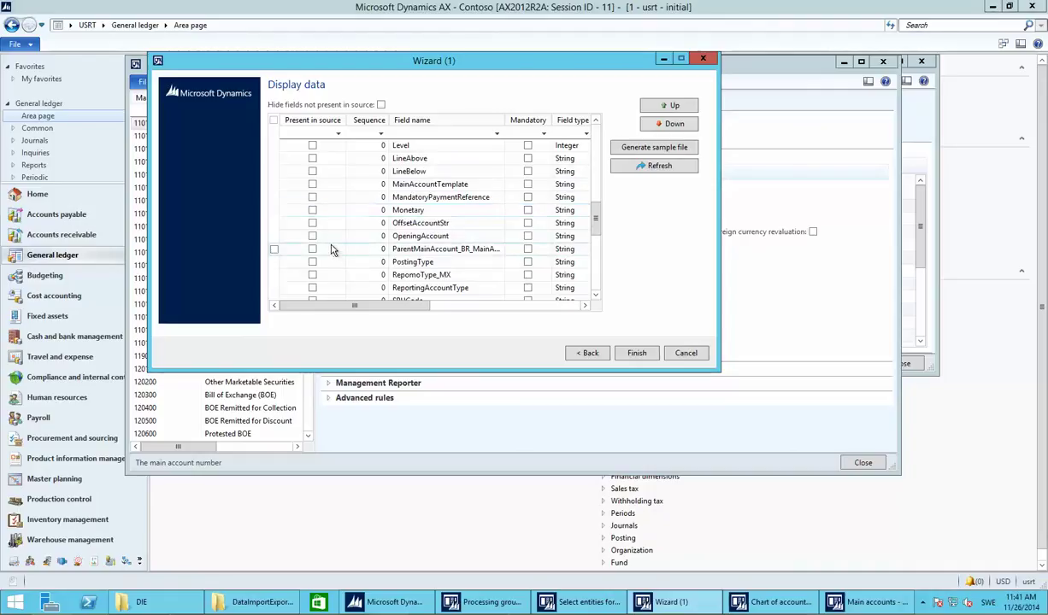
{"action": "scroll", "coordinate": [332, 249], "scroll_direction": "down", "scroll_amount": 1}
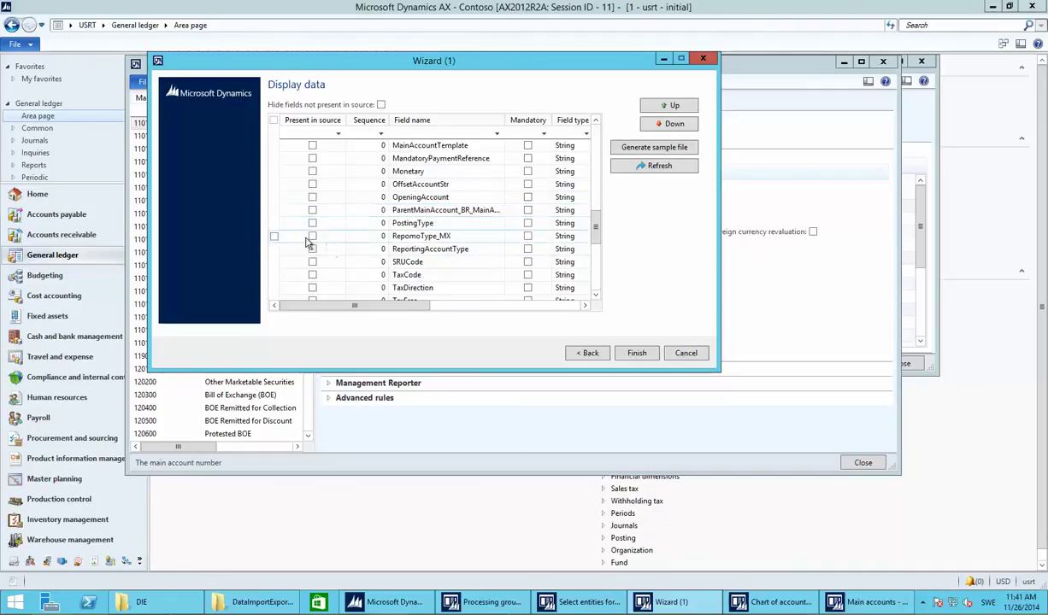
{"action": "left_click", "coordinate": [312, 223]}
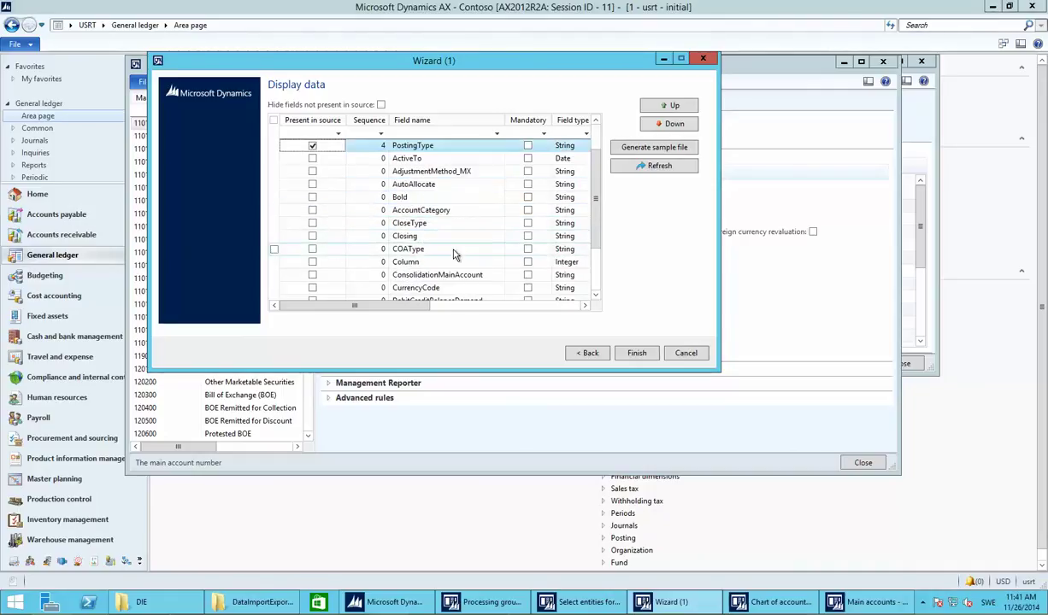
- Mark the AccountCategory field as present in source and finish the wizard
{"action": "scroll", "coordinate": [427, 239], "scroll_direction": "down", "scroll_amount": 1}
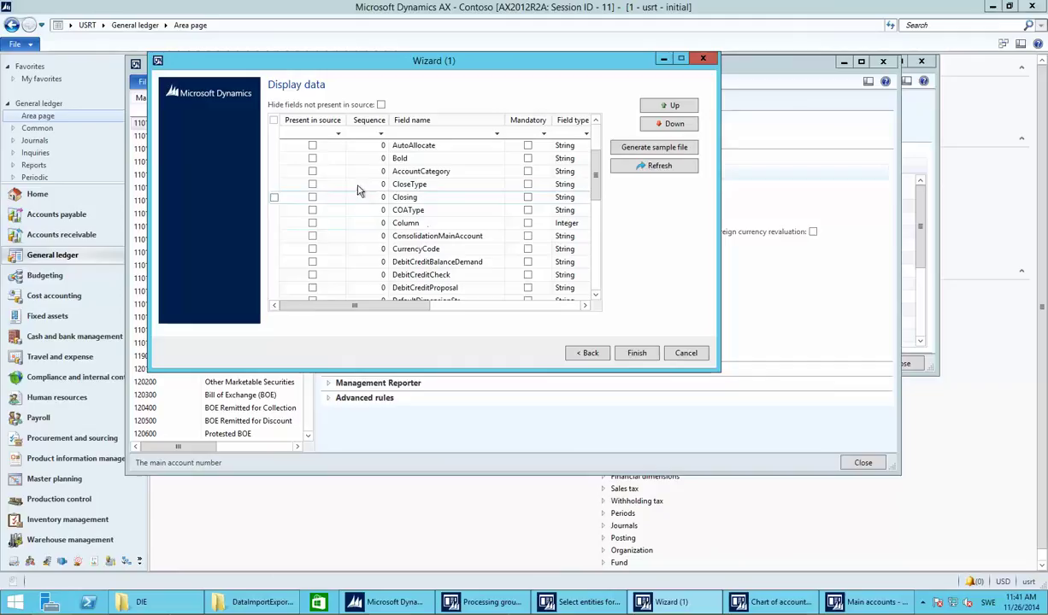
{"action": "left_click", "coordinate": [312, 172]}
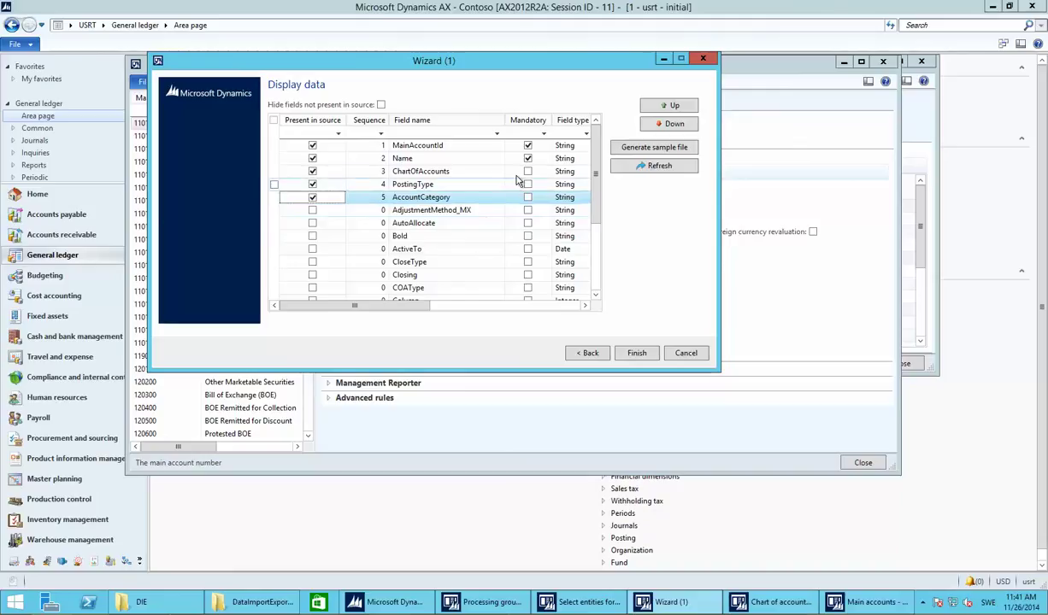
{"action": "left_click", "coordinate": [637, 353]}
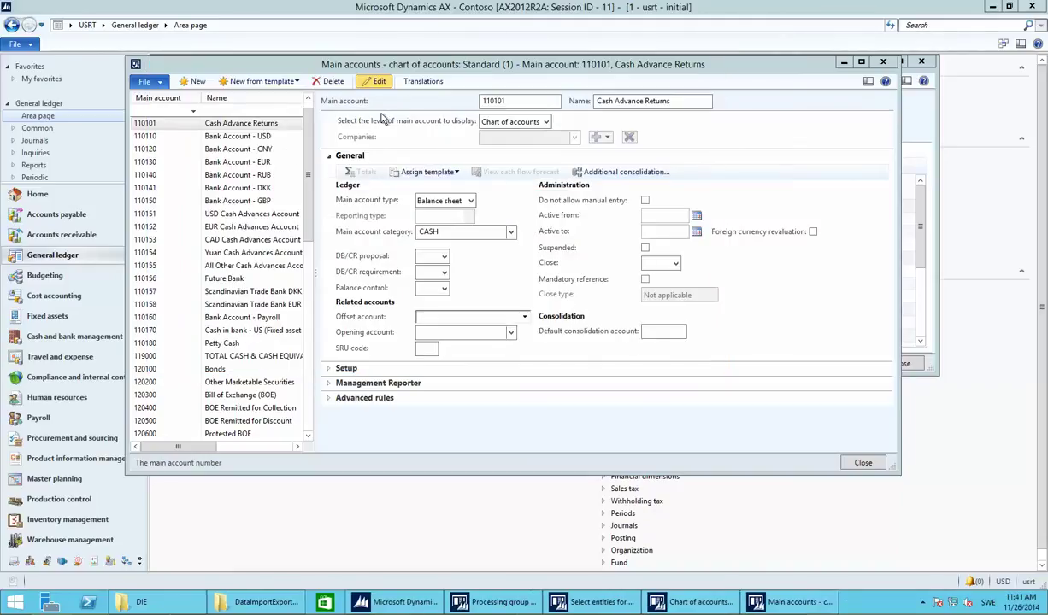
- Rerun the source file generation wizard for the Main account entity and generate its sample file in Excel
{"action": "left_click", "coordinate": [637, 596]}
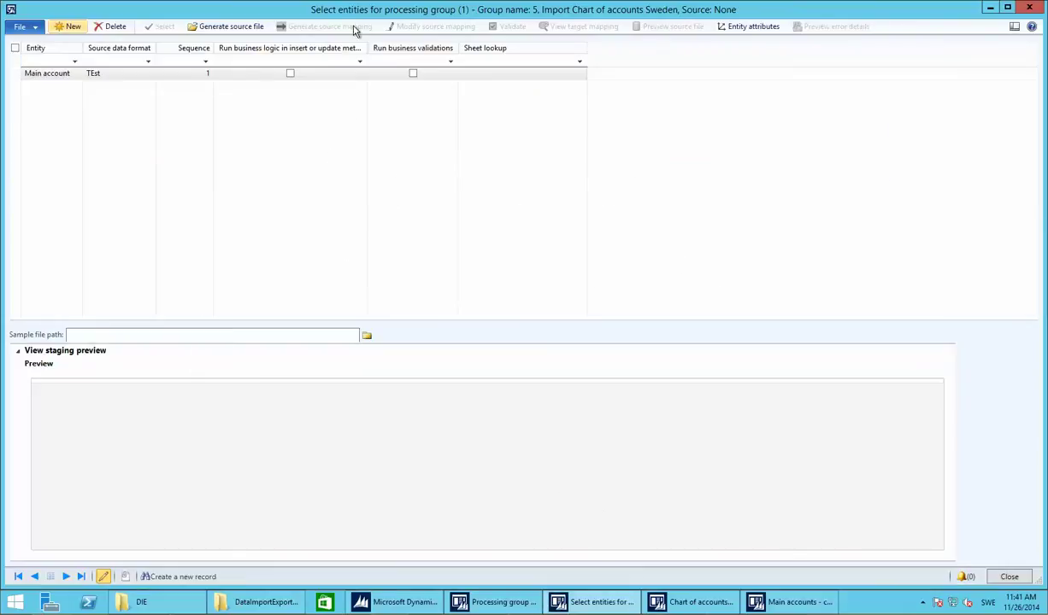
{"action": "left_click", "coordinate": [305, 332]}
{"action": "left_click", "coordinate": [238, 27]}
{"action": "left_click", "coordinate": [636, 353]}
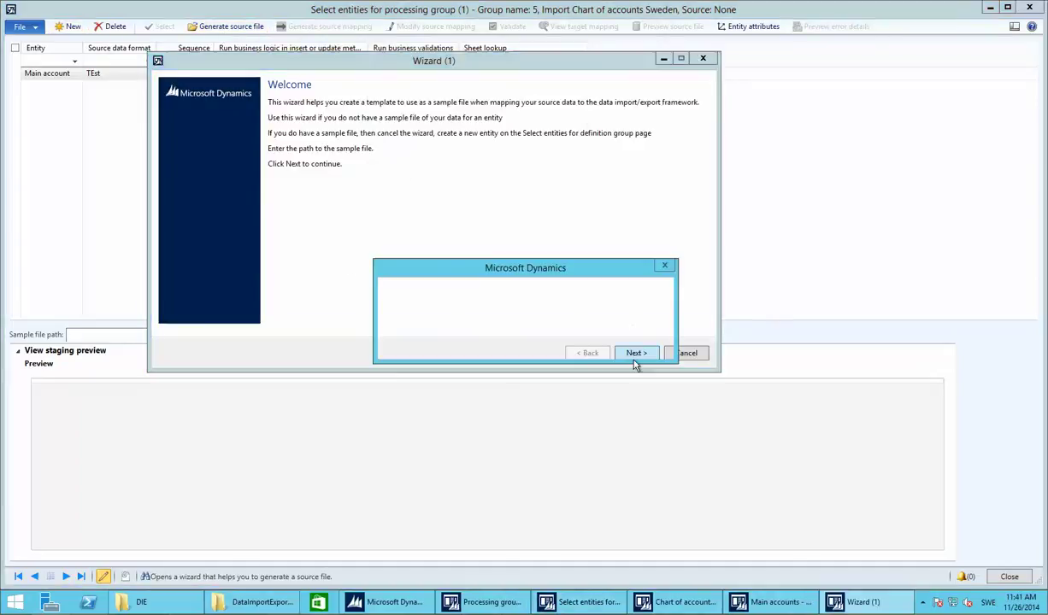
{"action": "left_click", "coordinate": [581, 345]}
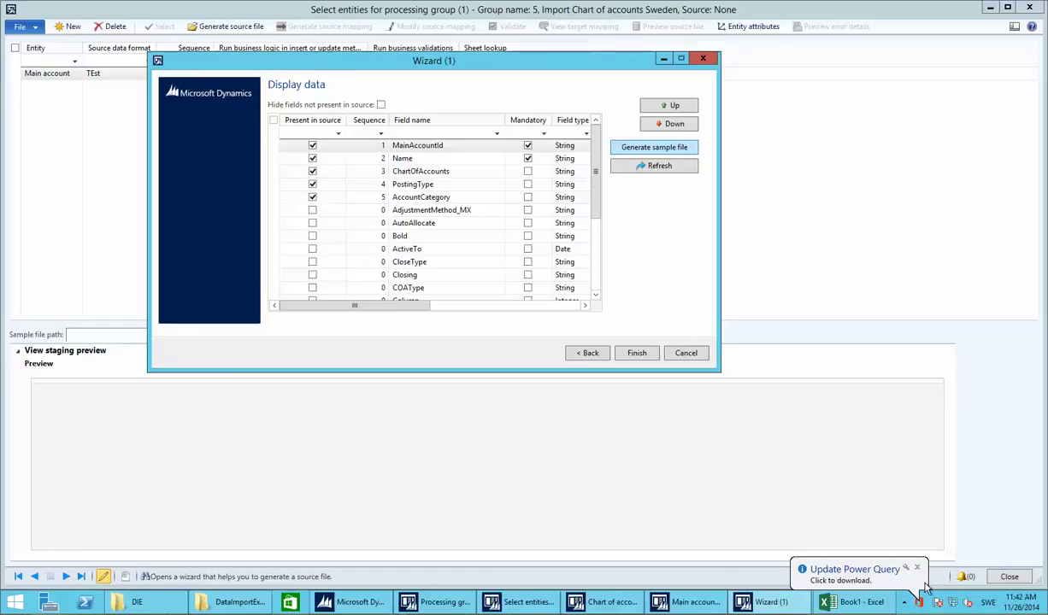
{"action": "left_click", "coordinate": [893, 606]}
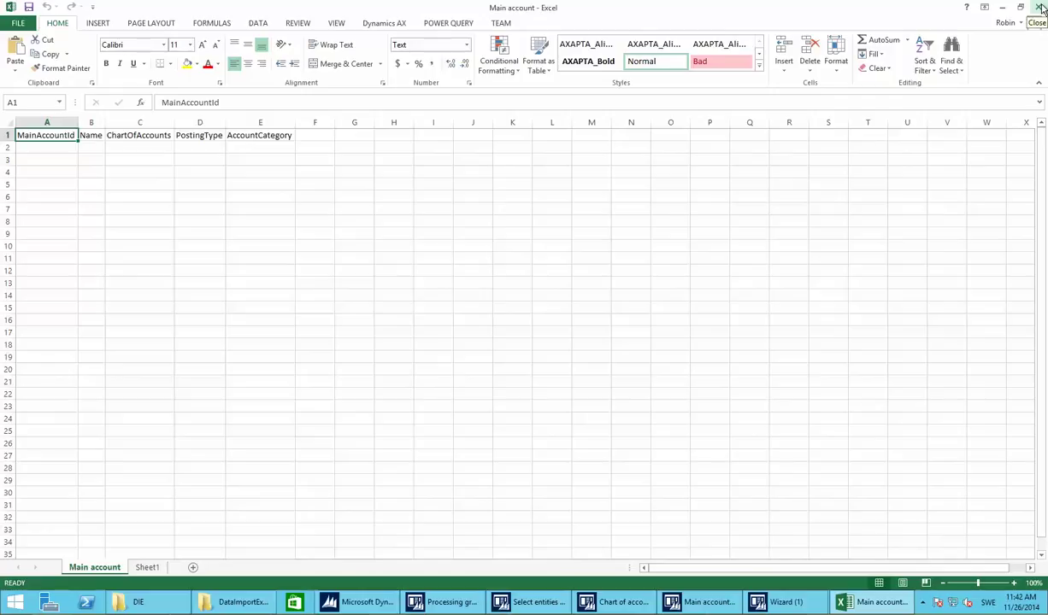
- Close the generated Main account workbook and finish the source file wizard
{"action": "left_click", "coordinate": [19, 24]}
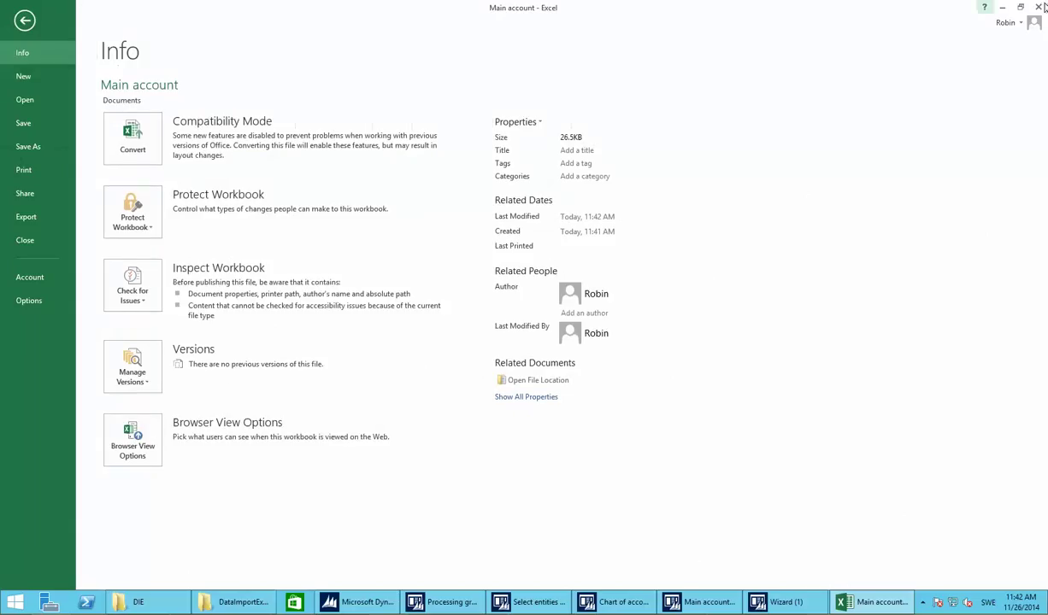
{"action": "key", "text": "Escape"}
{"action": "key", "text": "alt+F4"}
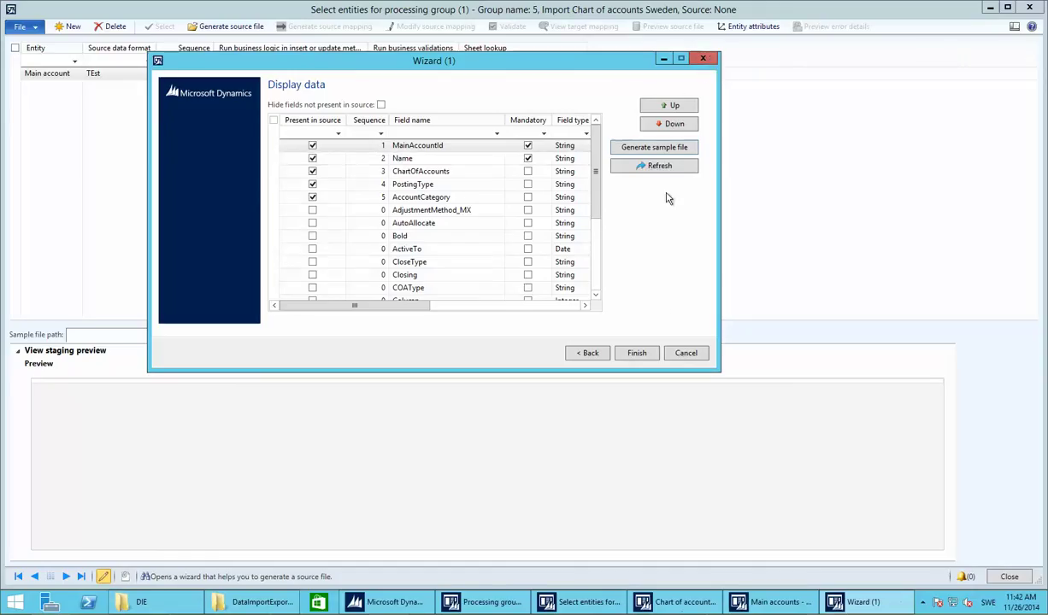
{"action": "left_click", "coordinate": [635, 353]}
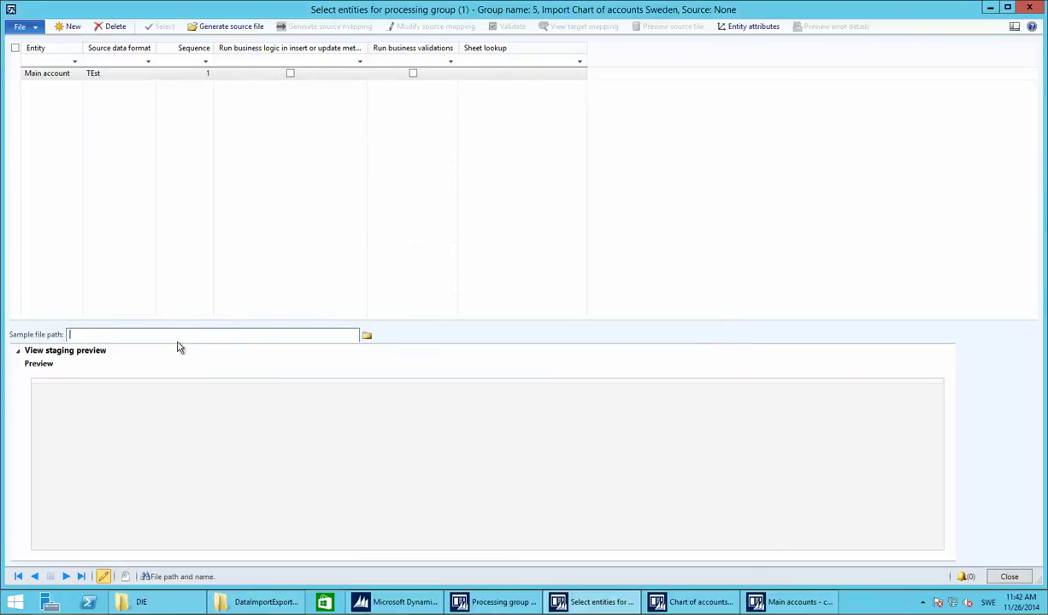
- Set the Main account workbook in the desktop's DIE folder as the sample file and generate the source mapping
{"action": "left_click", "coordinate": [370, 335]}
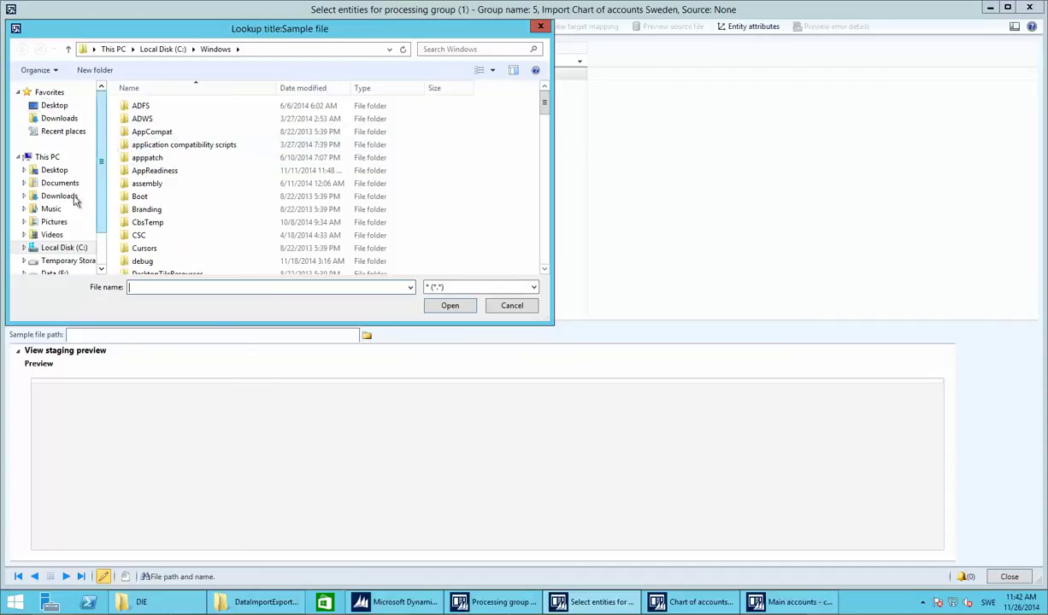
{"action": "left_click", "coordinate": [59, 170]}
{"action": "double_click", "coordinate": [142, 106]}
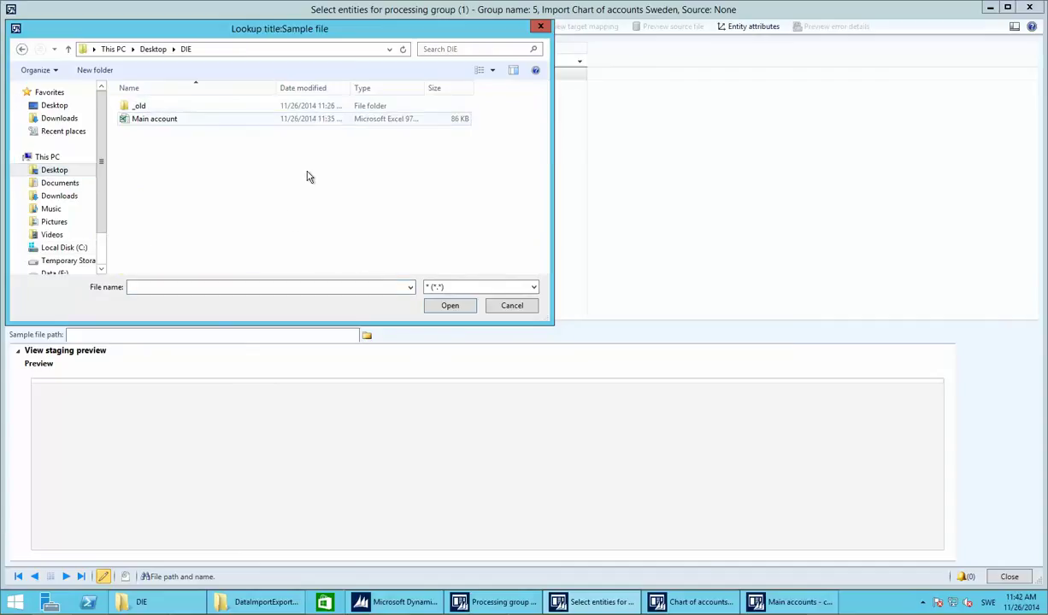
{"action": "double_click", "coordinate": [174, 118]}
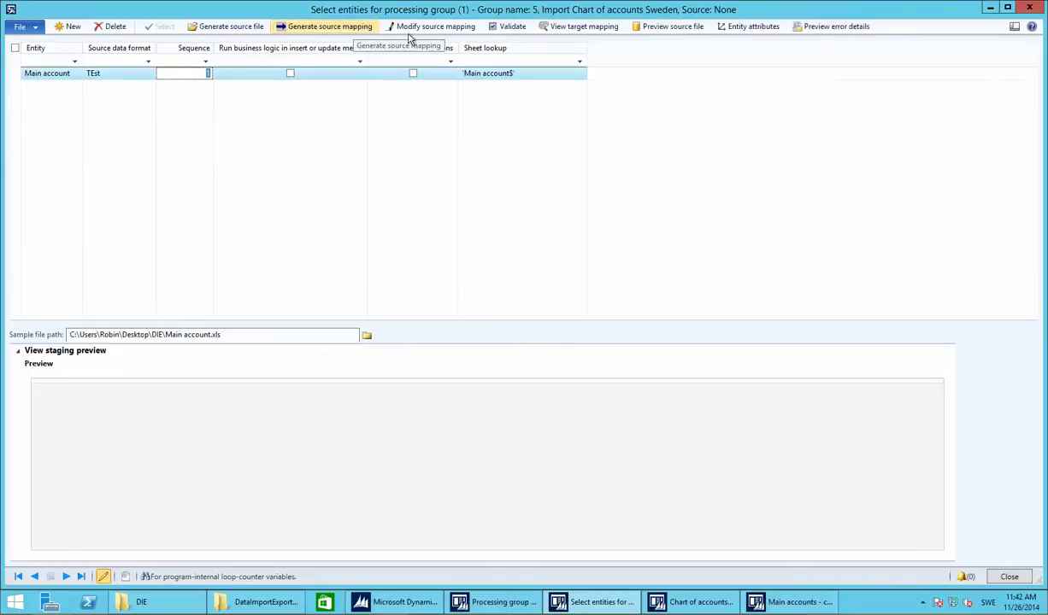
{"action": "left_click", "coordinate": [355, 28]}
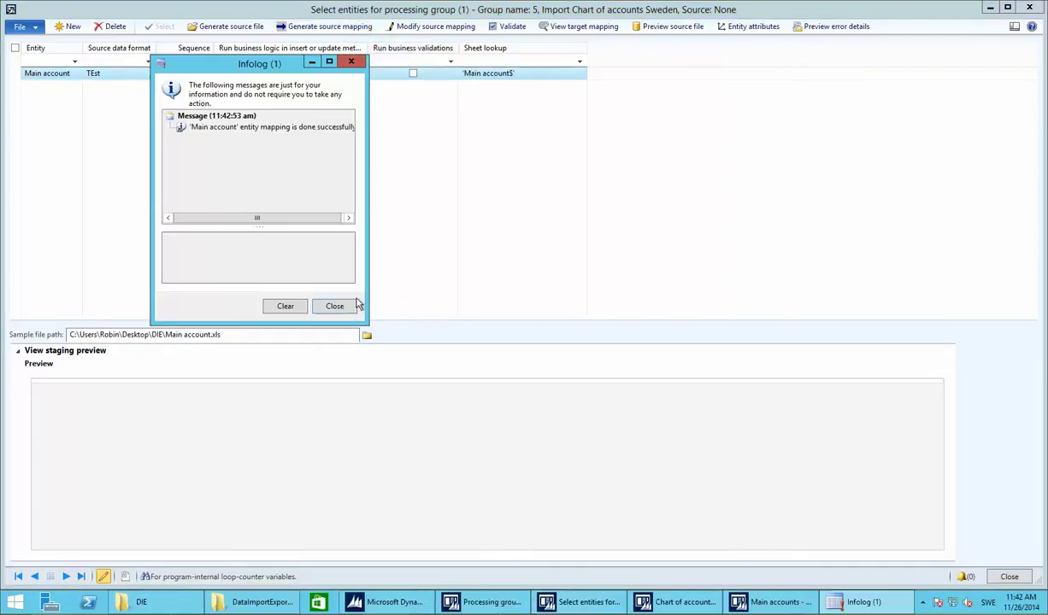
{"action": "left_click", "coordinate": [335, 307]}
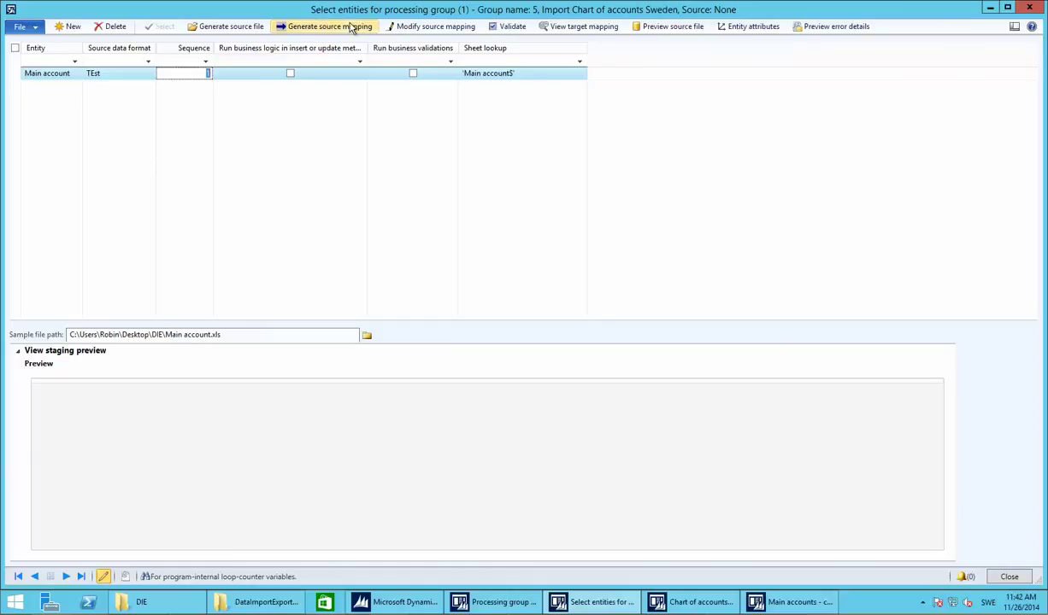
- Open the source mapping of the Main account entity and examine how the source fields connect to the staging fields
{"action": "left_click", "coordinate": [433, 27]}
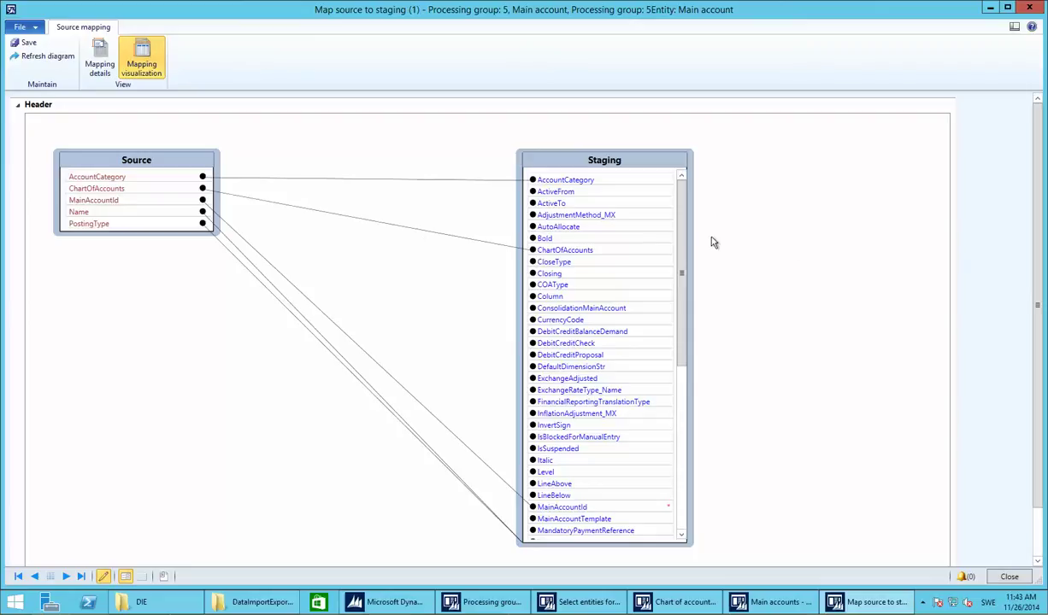
{"action": "scroll", "coordinate": [689, 299], "scroll_direction": "down", "scroll_amount": 2}
{"action": "scroll", "coordinate": [689, 300], "scroll_direction": "down", "scroll_amount": 4}
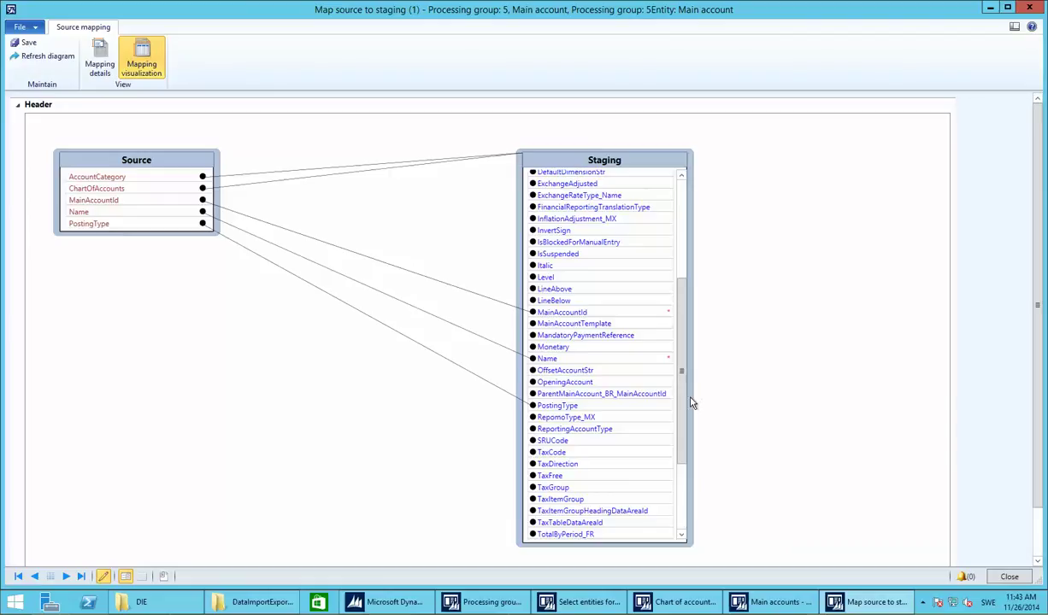
{"action": "scroll", "coordinate": [685, 438], "scroll_direction": "down", "scroll_amount": 3}
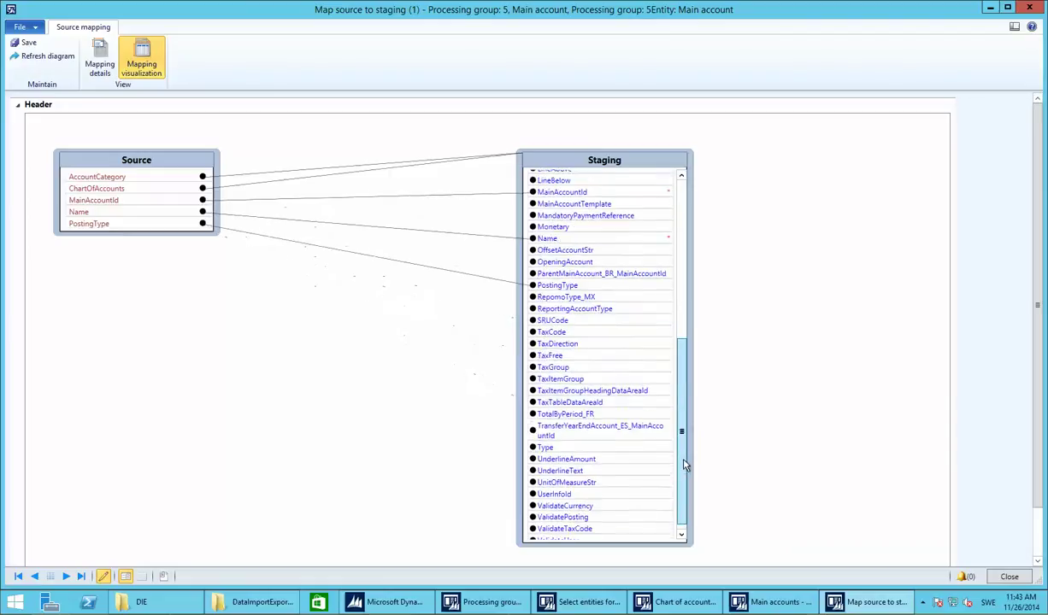
{"action": "scroll", "coordinate": [684, 465], "scroll_direction": "down", "scroll_amount": 1}
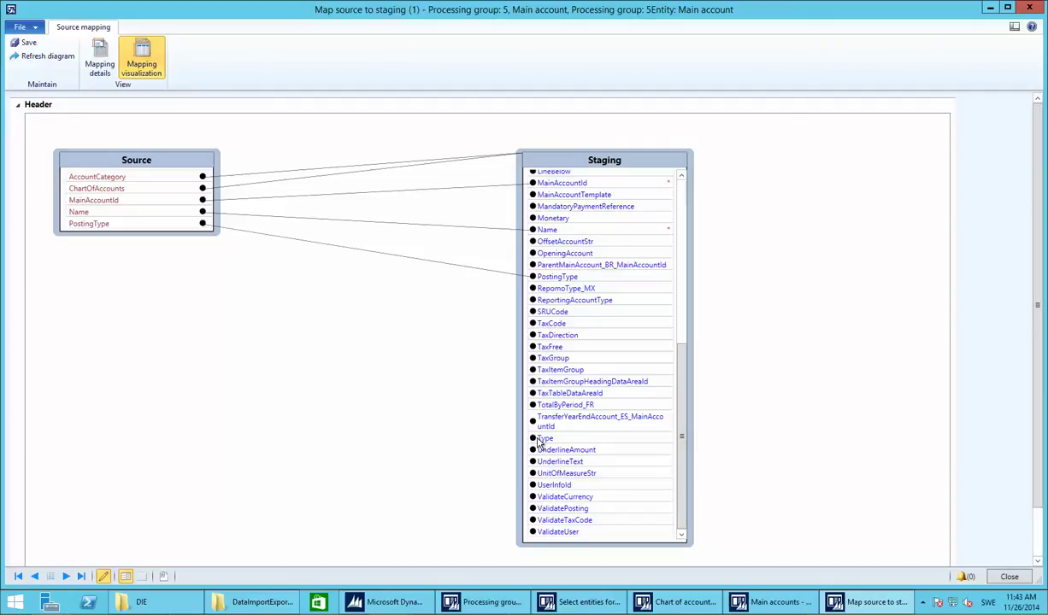
- In the mapping details, set the staging field for the PostingType source field to Type
{"action": "left_click", "coordinate": [100, 60]}
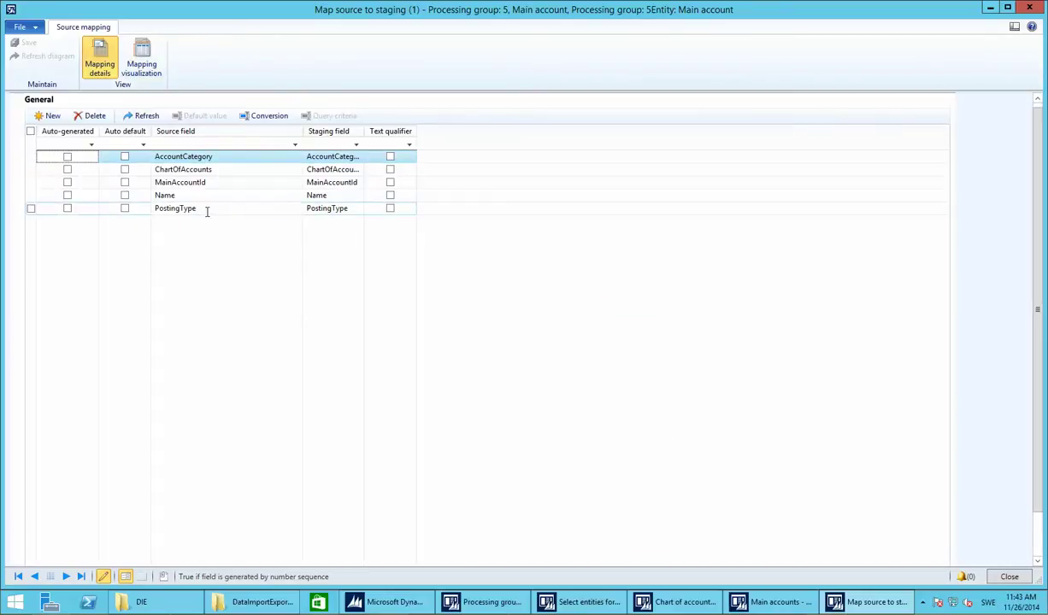
{"action": "left_click", "coordinate": [355, 213]}
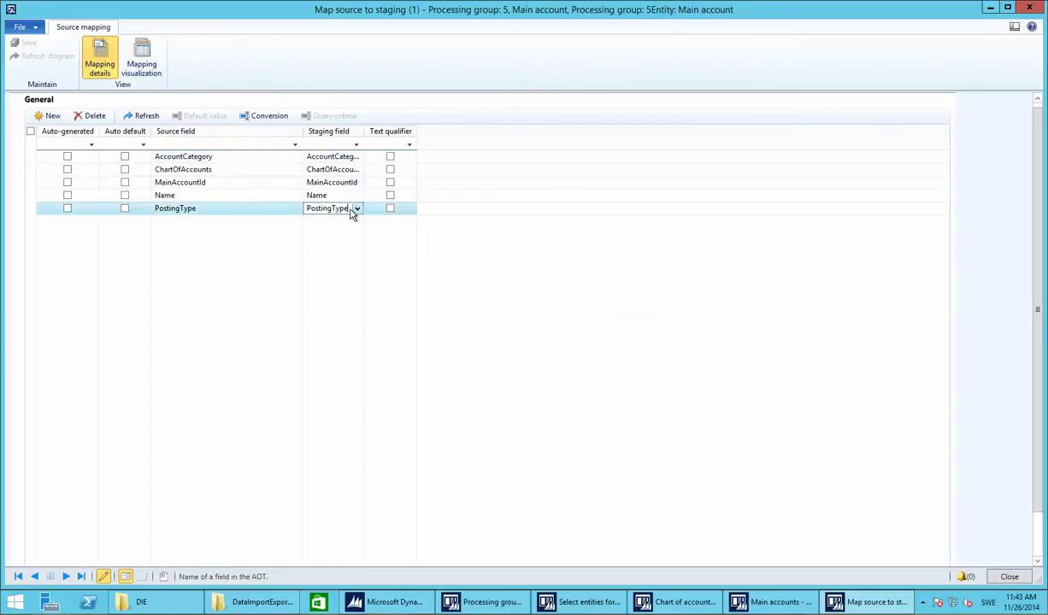
{"action": "key", "text": "BackSpace"}
{"action": "key", "text": "BackSpace"}
{"action": "key", "text": "BackSpace"}
{"action": "key", "text": "BackSpace"}
{"action": "key", "text": "BackSpace"}
{"action": "key", "text": "BackSpace"}
{"action": "key", "text": "BackSpace"}
{"action": "key", "text": "BackSpace"}
{"action": "key", "text": "BackSpace"}
{"action": "type", "text": "Type"}
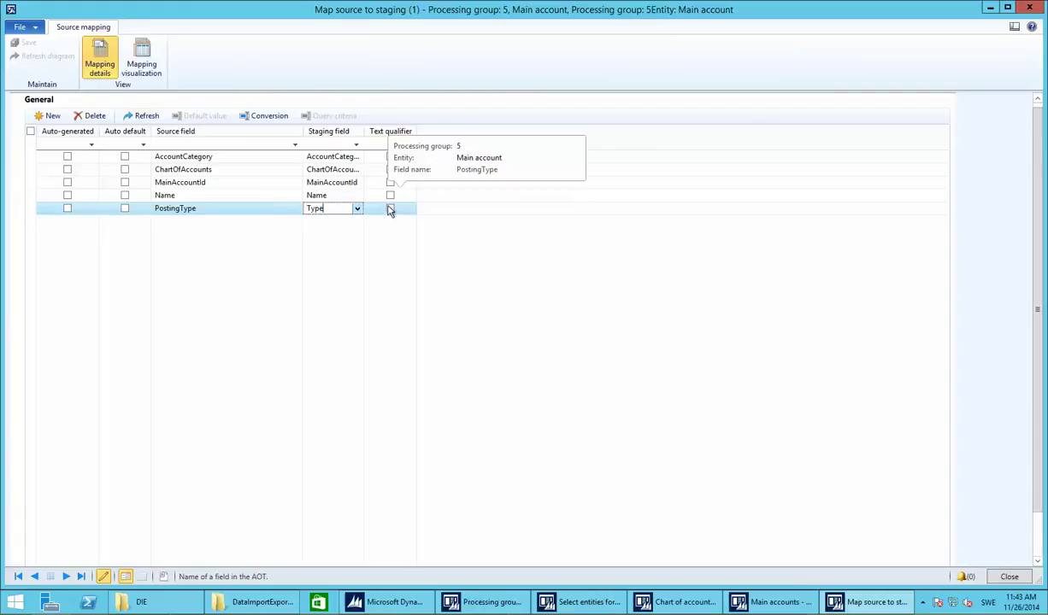
{"action": "key", "text": "Tab"}
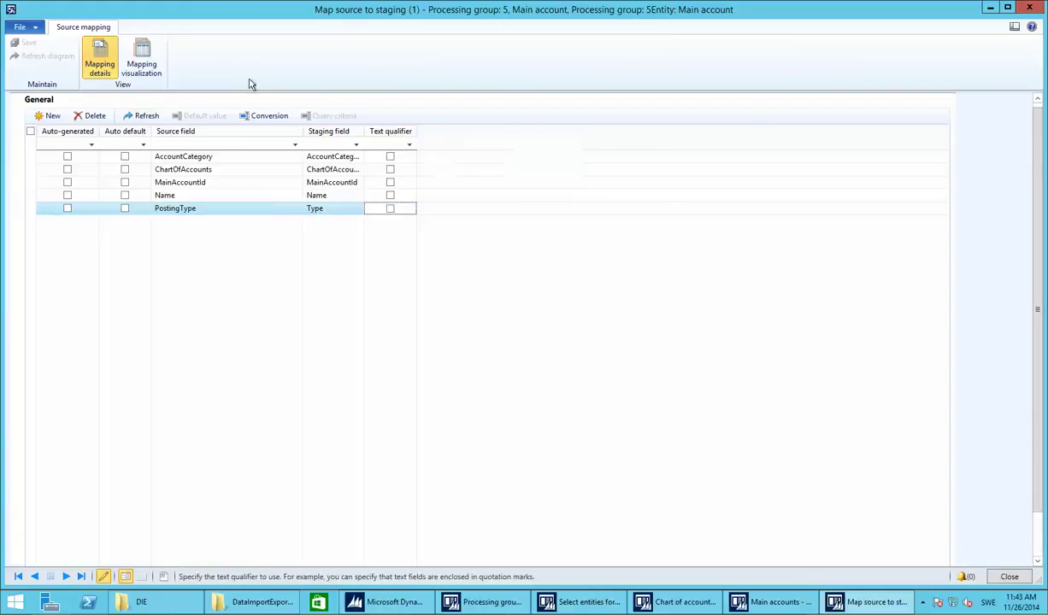
- Check the PostingType connection in the mapping visualization and save the source mapping
{"action": "left_click", "coordinate": [143, 56]}
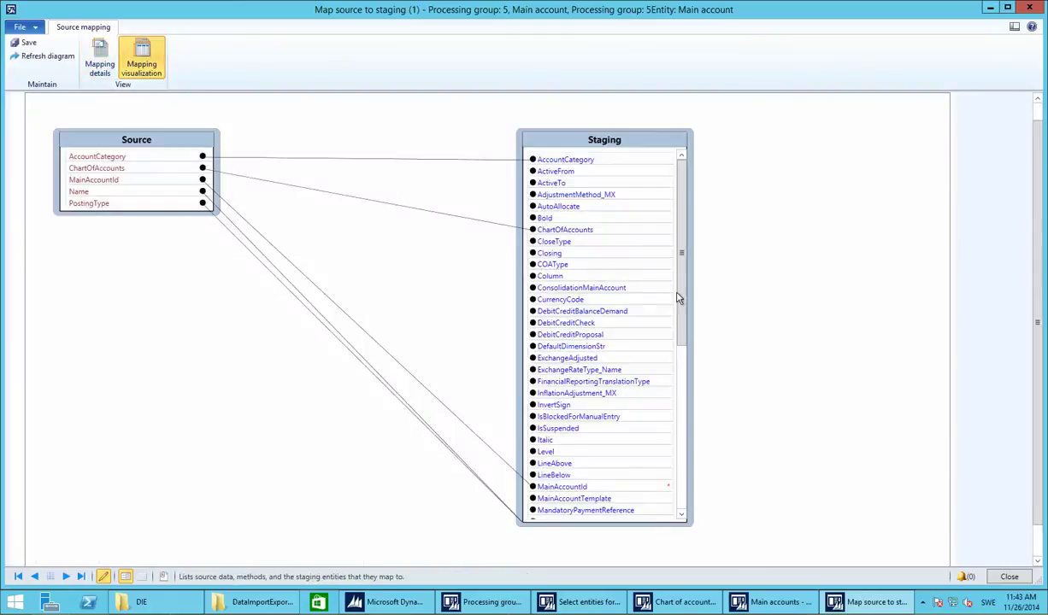
{"action": "left_click", "coordinate": [681, 435]}
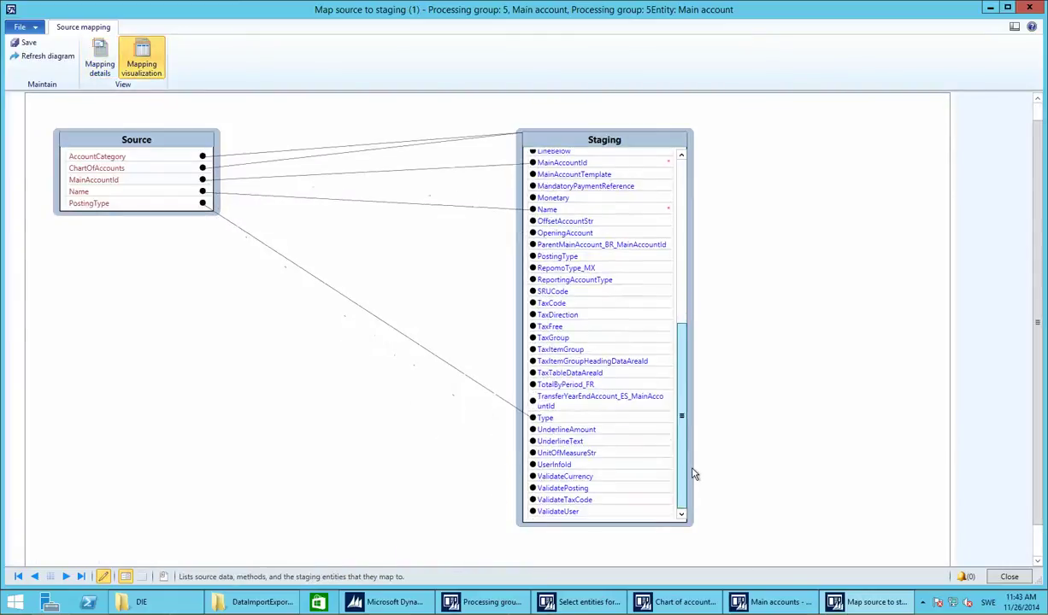
{"action": "left_click", "coordinate": [37, 58]}
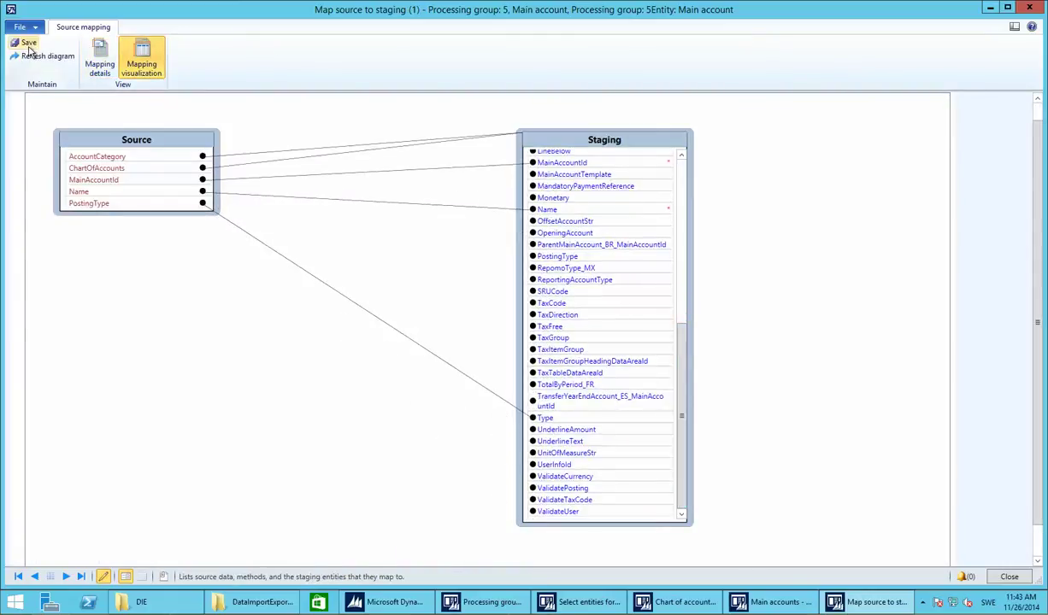
- Close the source mapping, validate the Main account entity and preview its source file data
{"action": "left_click", "coordinate": [1030, 7]}
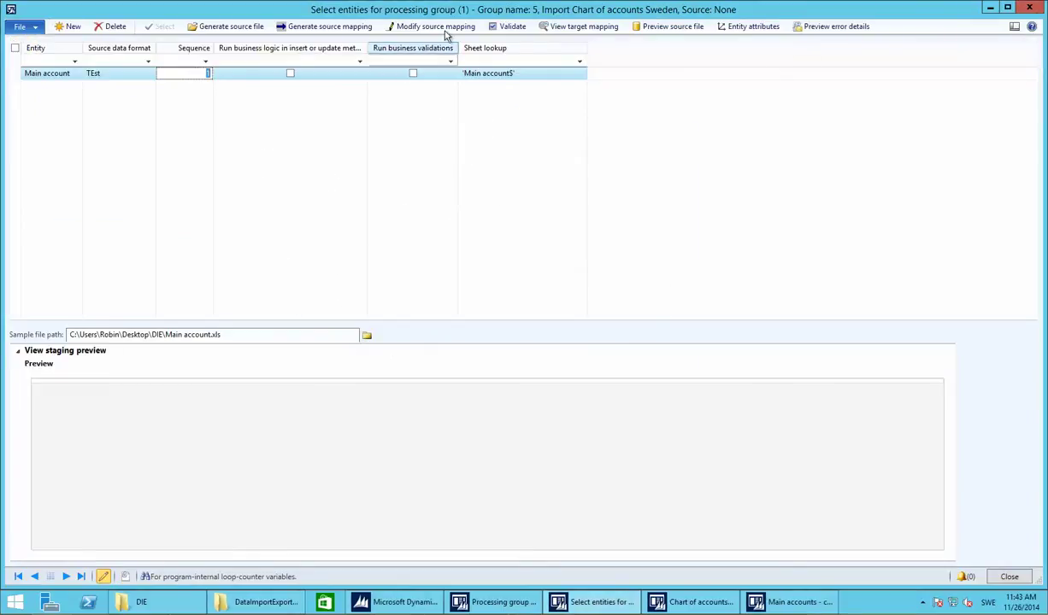
{"action": "left_click", "coordinate": [508, 26]}
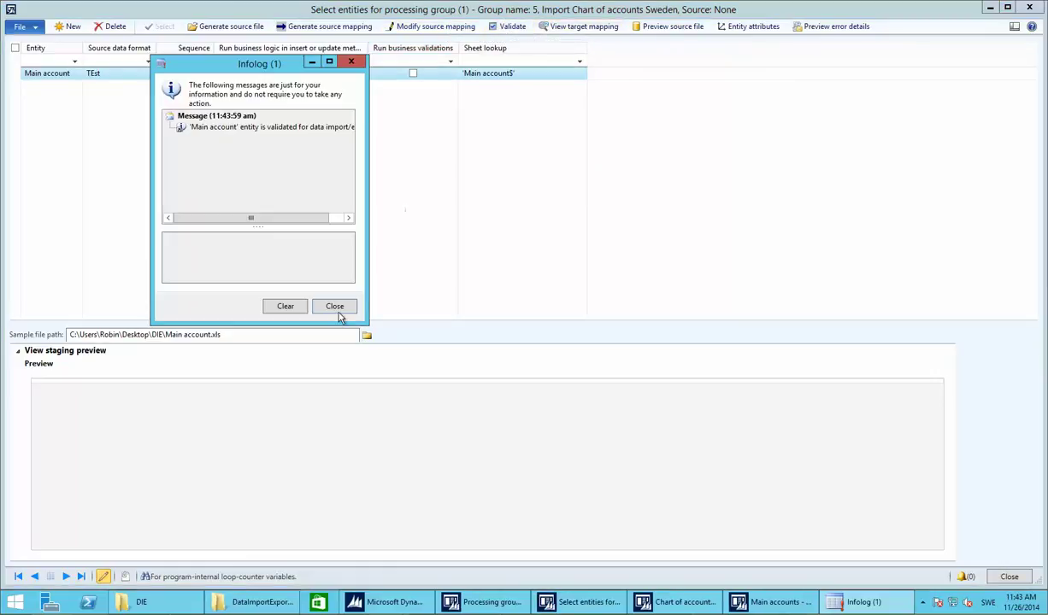
{"action": "left_click", "coordinate": [334, 306]}
{"action": "left_click", "coordinate": [585, 27]}
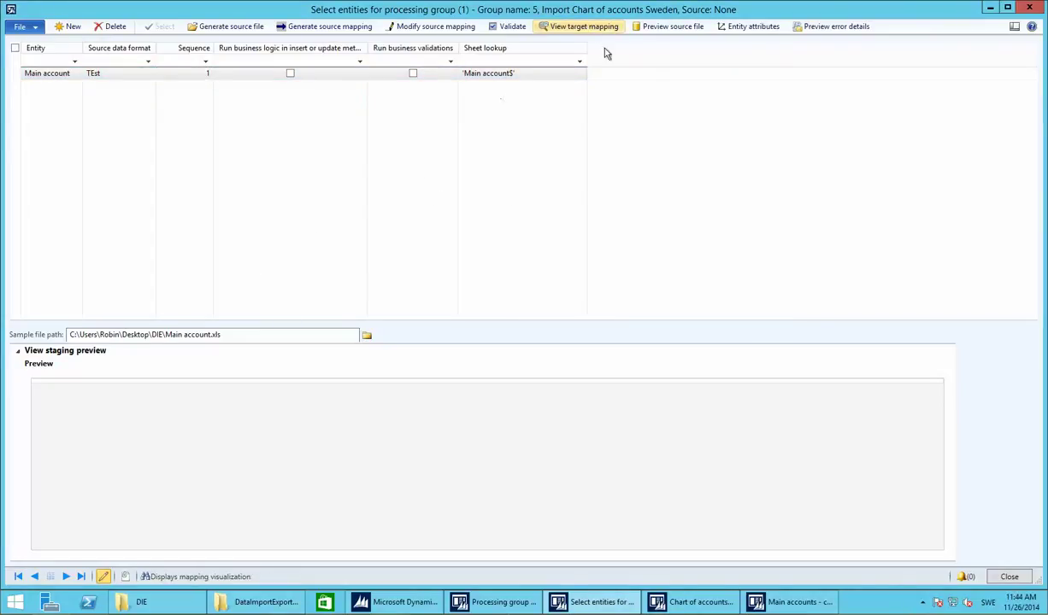
{"action": "left_click", "coordinate": [671, 28]}
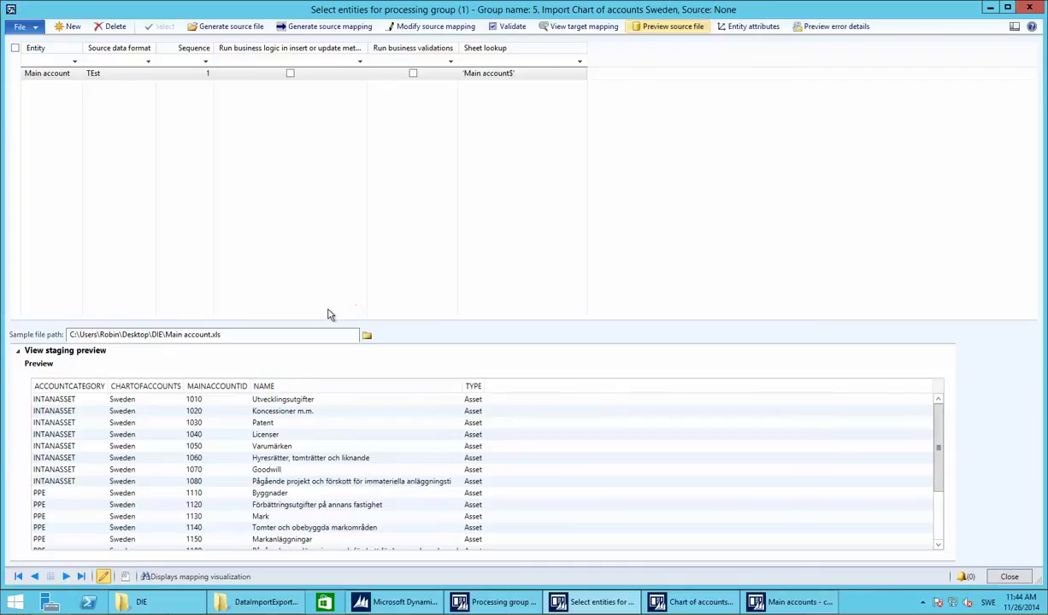
- Open the Main account workbook from the DIE folder, review its account rows against the preview, and close it
{"action": "left_click", "coordinate": [166, 604]}
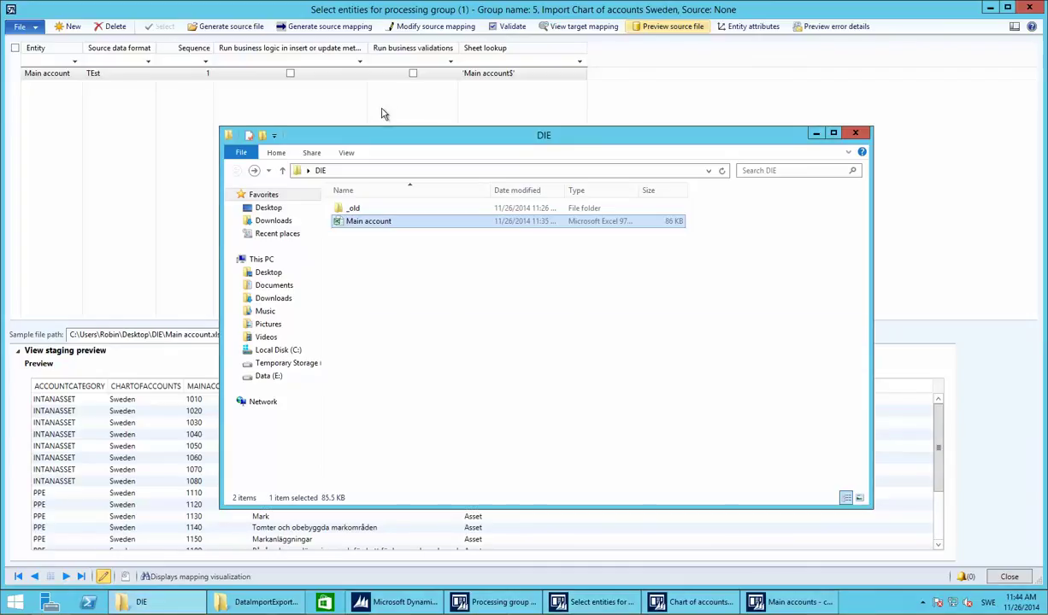
{"action": "double_click", "coordinate": [373, 225]}
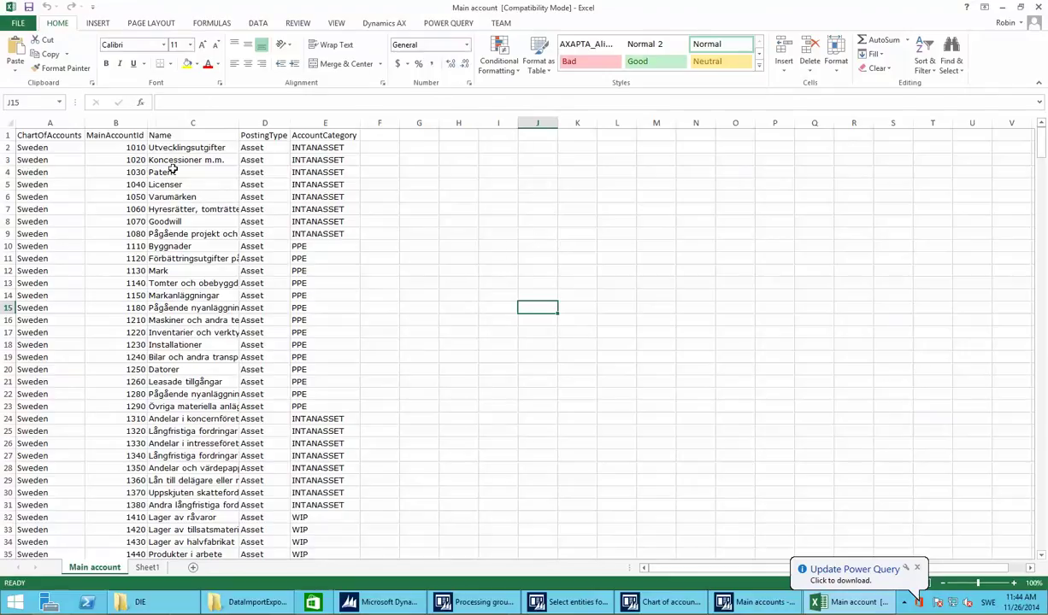
{"action": "scroll", "coordinate": [286, 209], "scroll_direction": "down", "scroll_amount": 20}
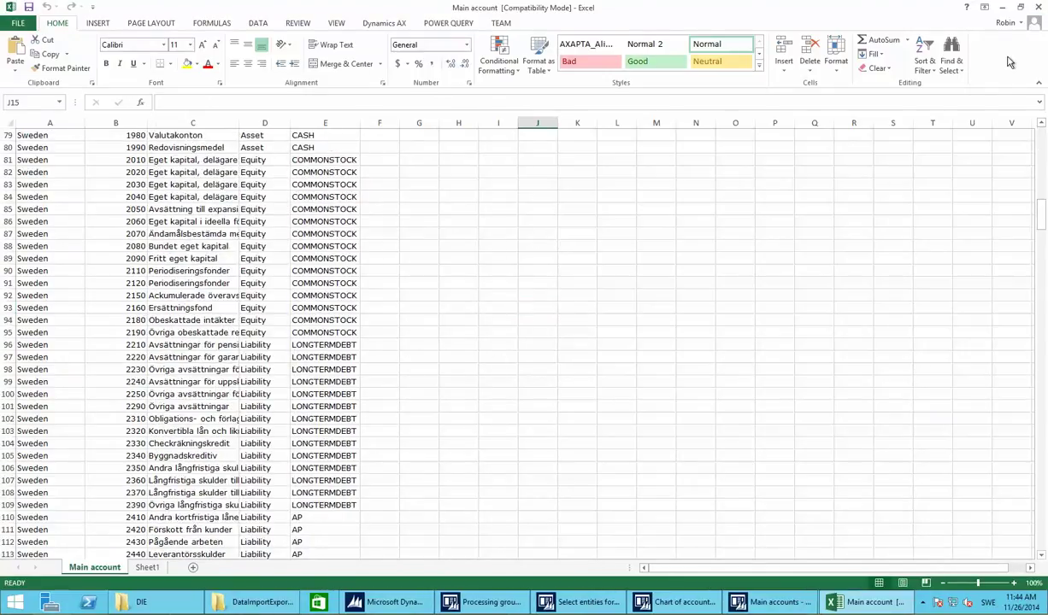
{"action": "left_click", "coordinate": [1039, 7]}
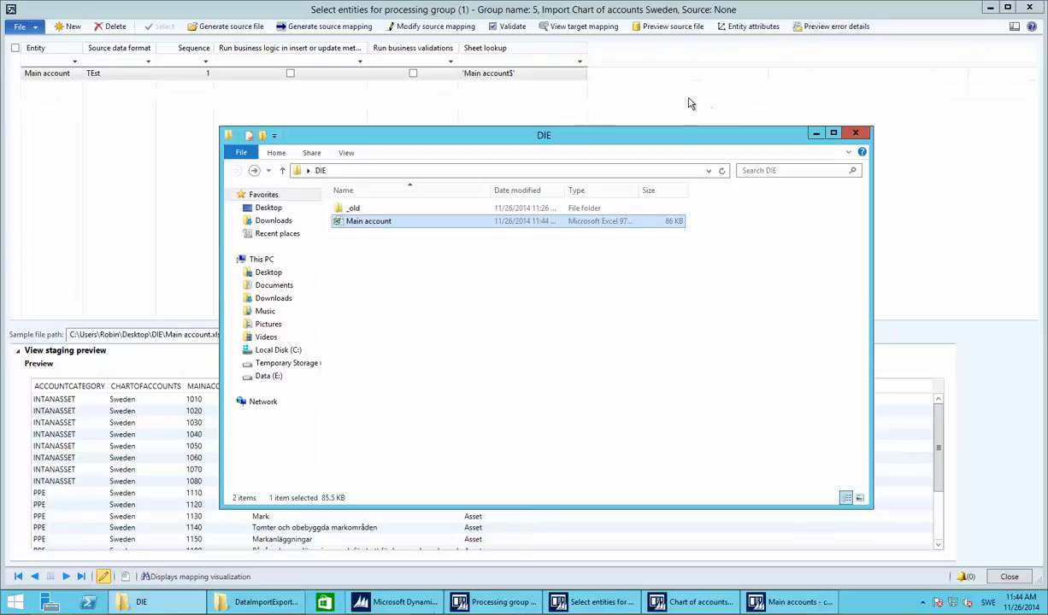
- Request the target mapping of the Main account entity and close the entity selection window
{"action": "left_click", "coordinate": [749, 104]}
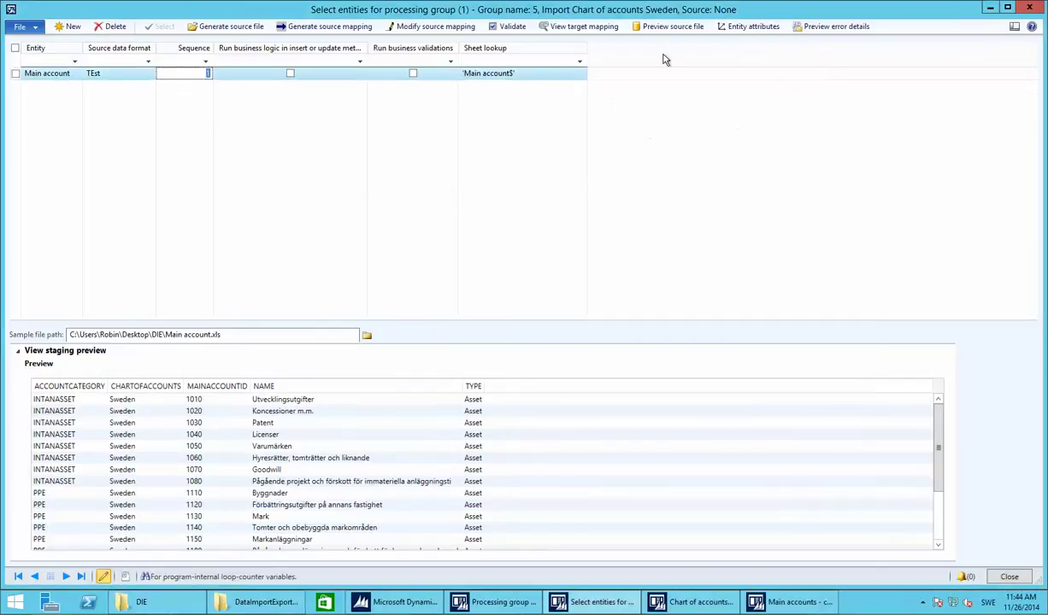
{"action": "type", "text": "1"}
{"action": "left_click", "coordinate": [614, 28]}
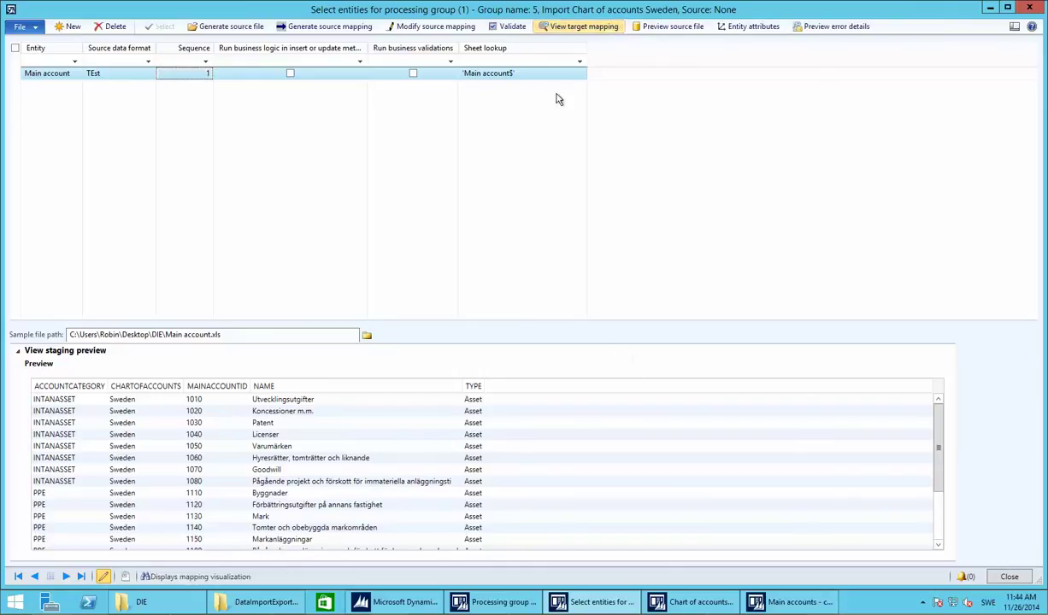
{"action": "left_click", "coordinate": [543, 49]}
{"action": "left_click", "coordinate": [1040, 8]}
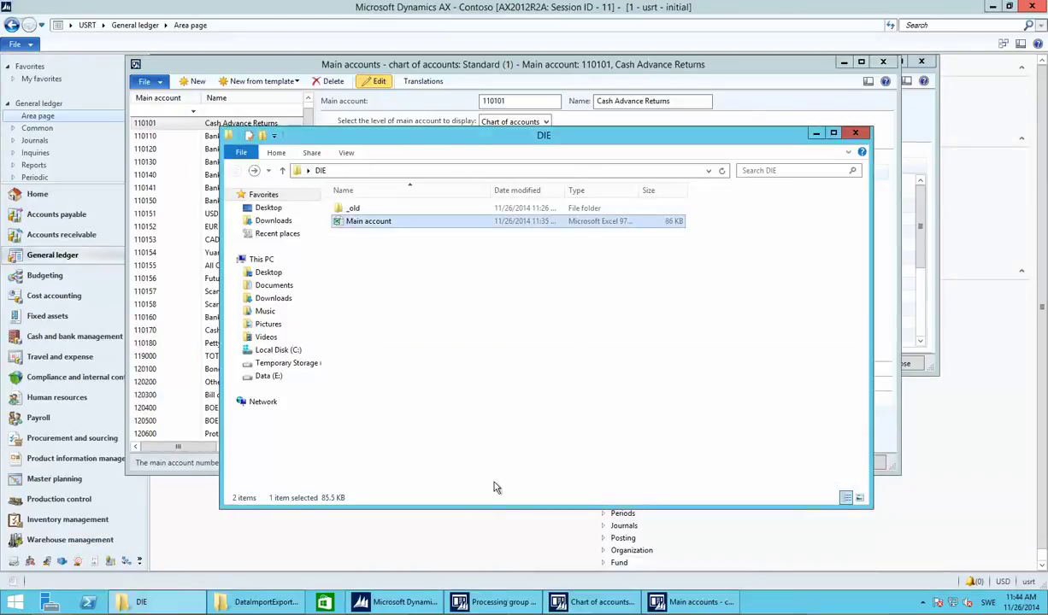
- Create staging data job 5-1 for processing group 5 with the description "Staging excel to stage table" and run it without batch processing
{"action": "left_click", "coordinate": [484, 609]}
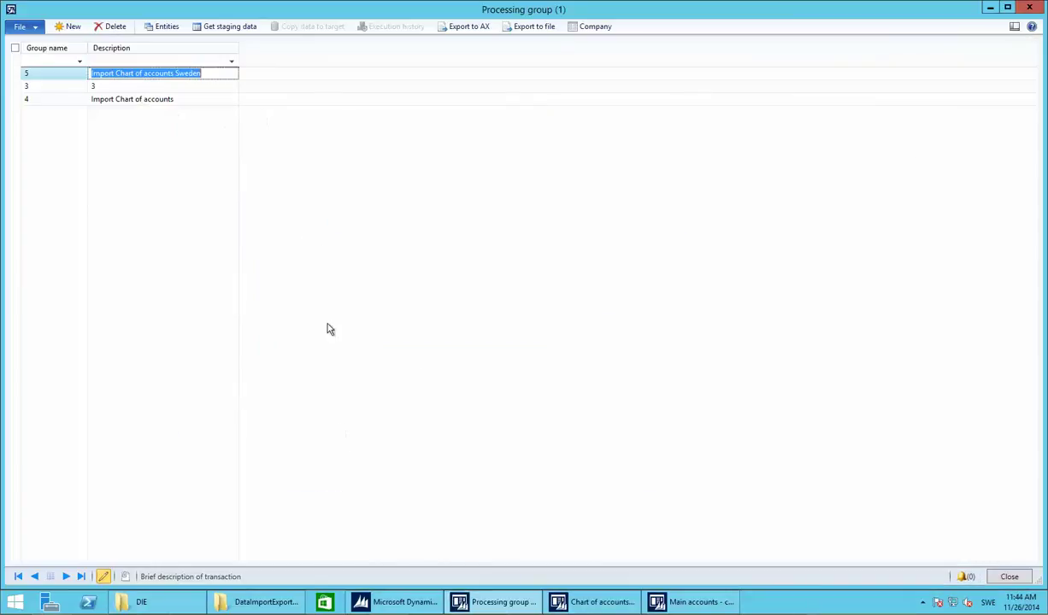
{"action": "left_click", "coordinate": [47, 65]}
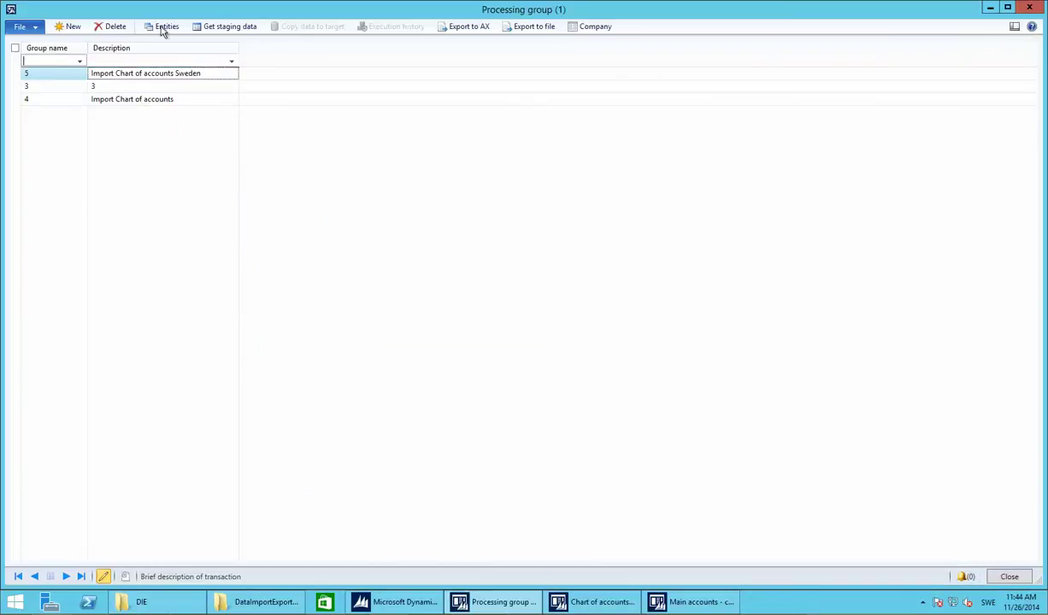
{"action": "left_click", "coordinate": [229, 26]}
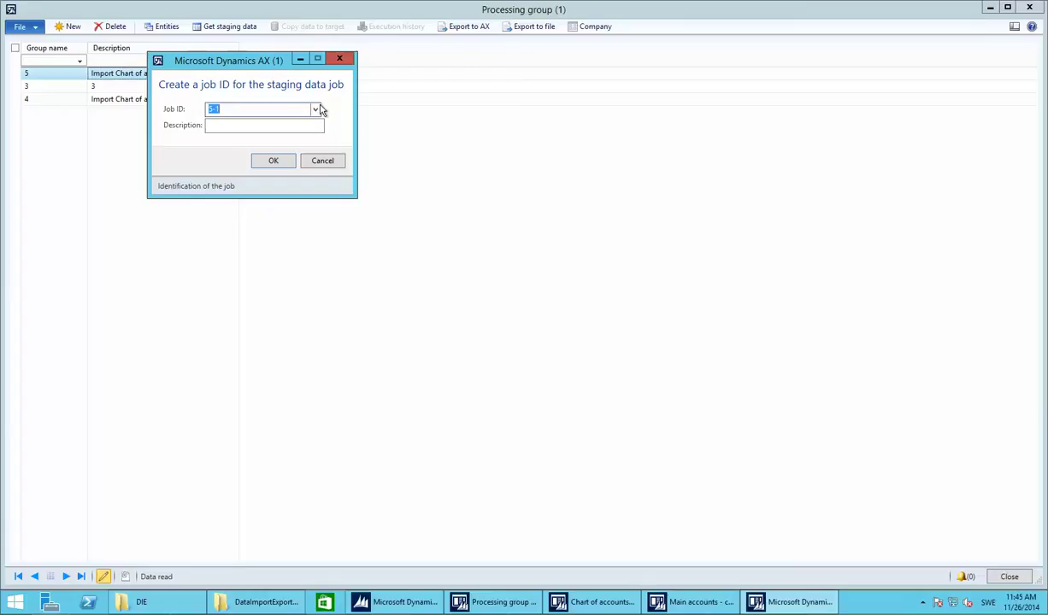
{"action": "left_click", "coordinate": [251, 127]}
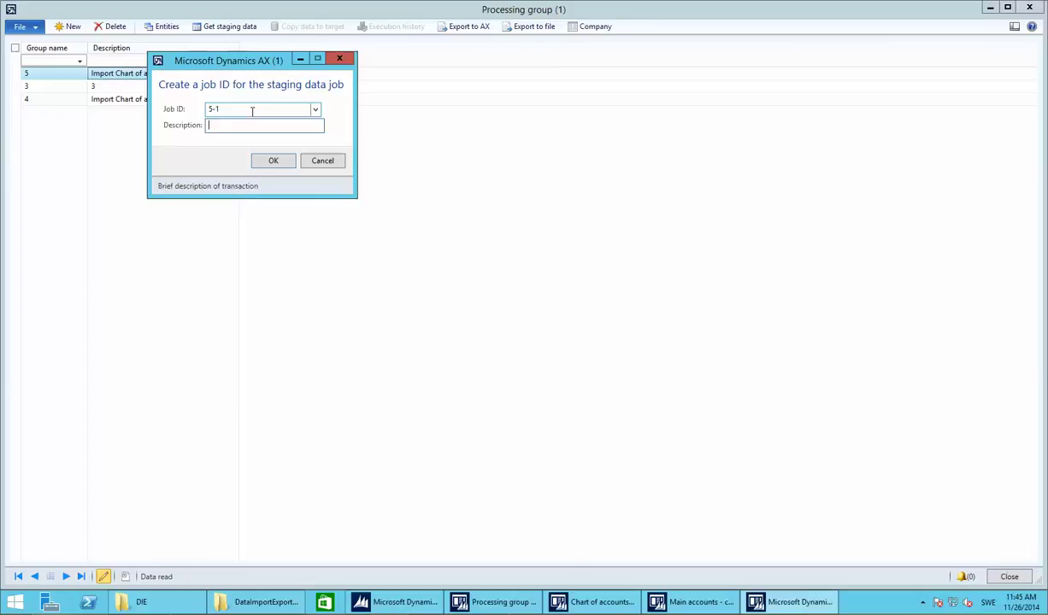
{"action": "type", "text": "Staging excel to stage table"}
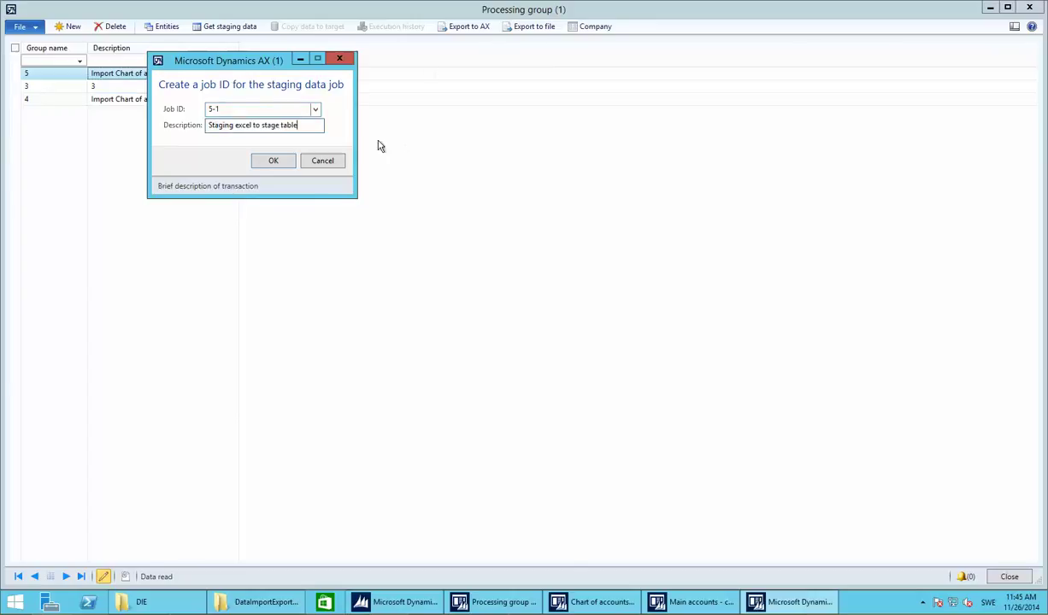
{"action": "left_click", "coordinate": [275, 162]}
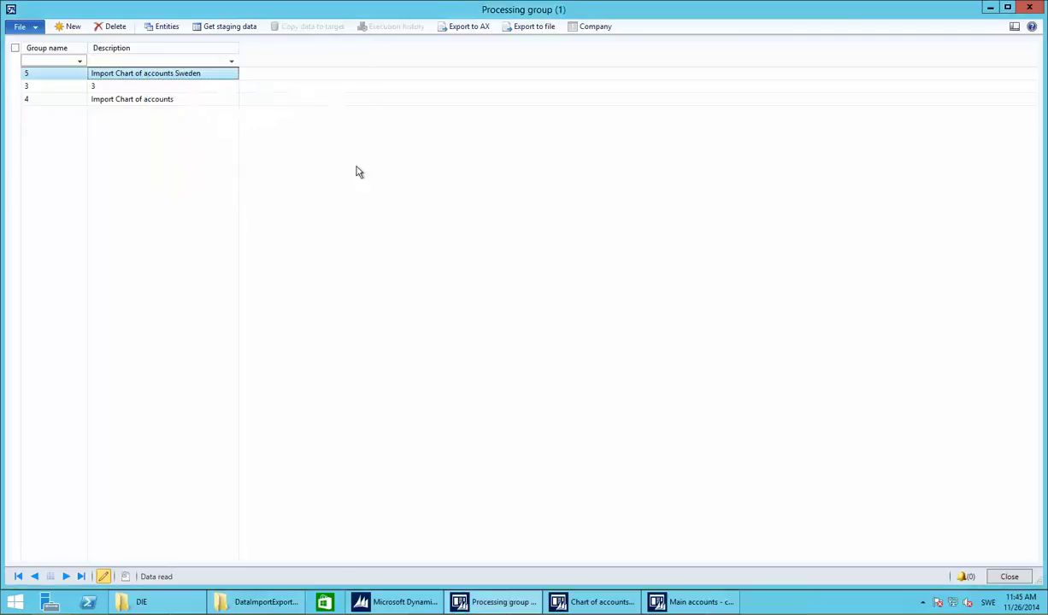
{"action": "left_click", "coordinate": [70, 81]}
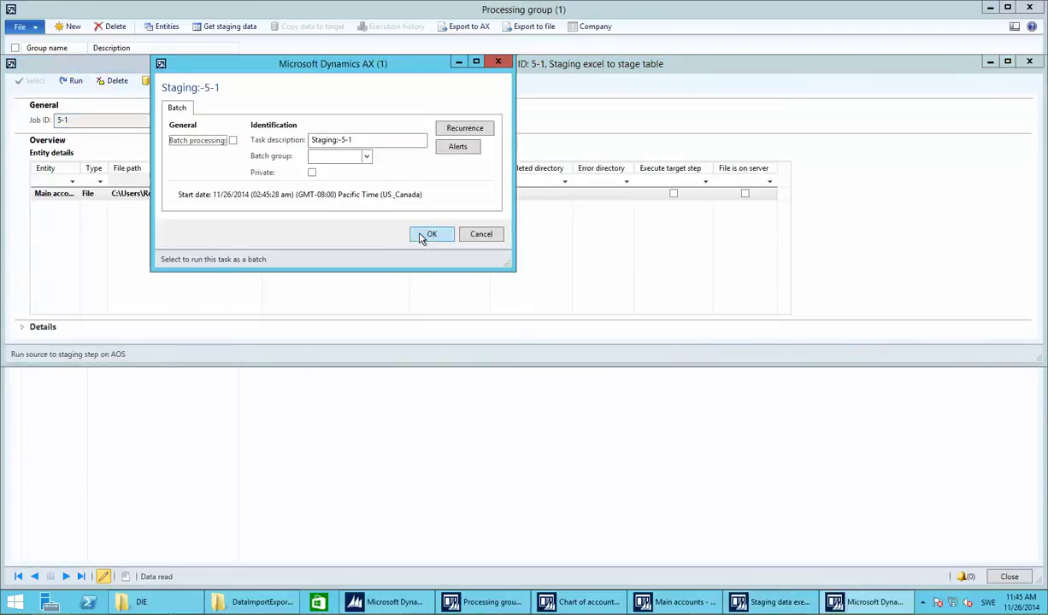
{"action": "left_click", "coordinate": [422, 237]}
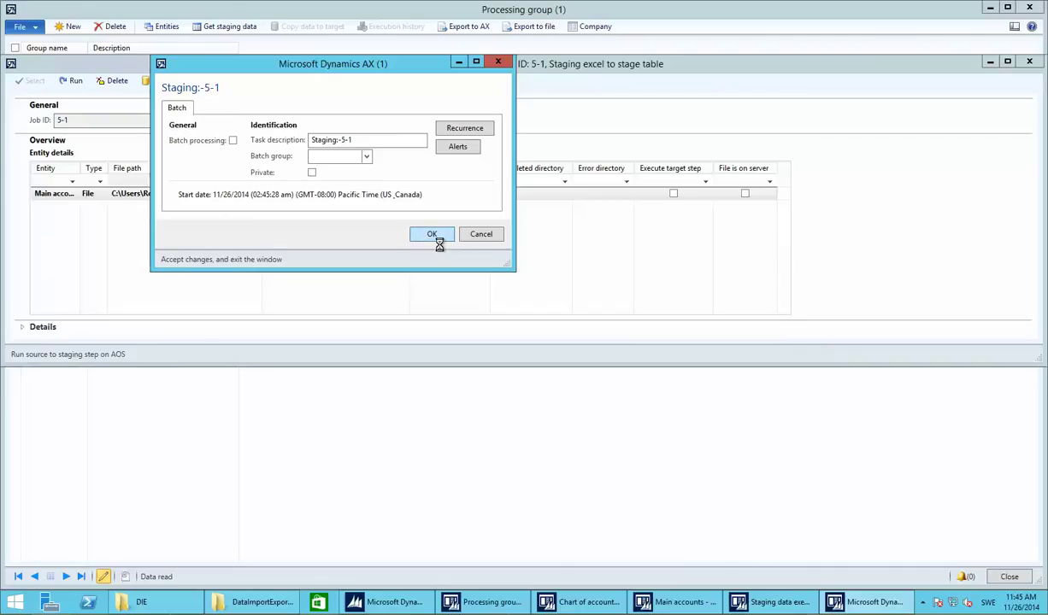
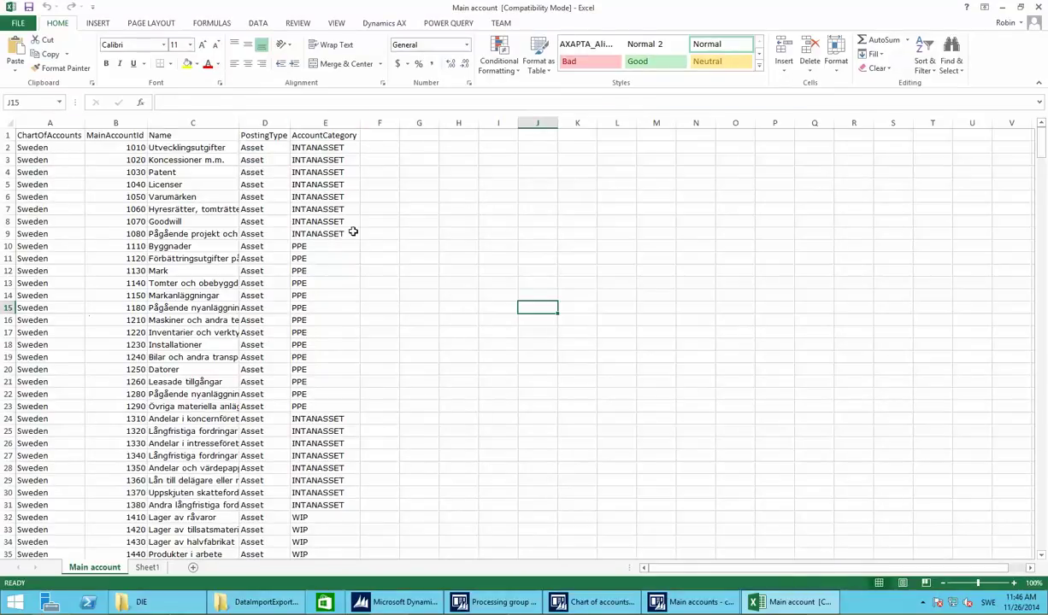
- Check the ChartOfAccounts values in the Main account workbook and switch to the Chart of accounts form in Dynamics AX
{"action": "key", "text": "ctrl+Home"}
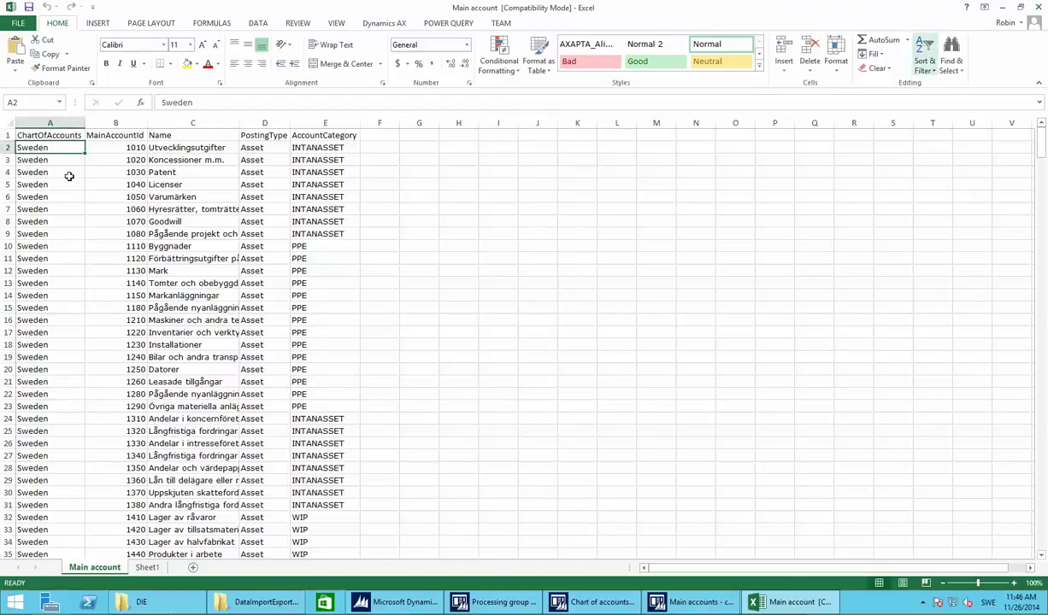
{"action": "left_click", "coordinate": [16, 187]}
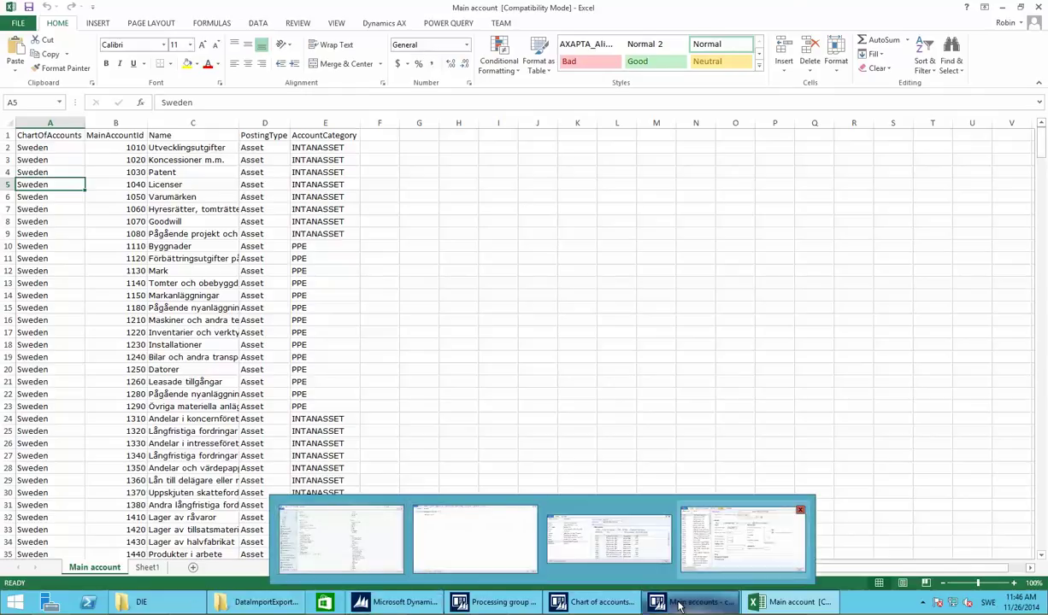
{"action": "left_click", "coordinate": [599, 534]}
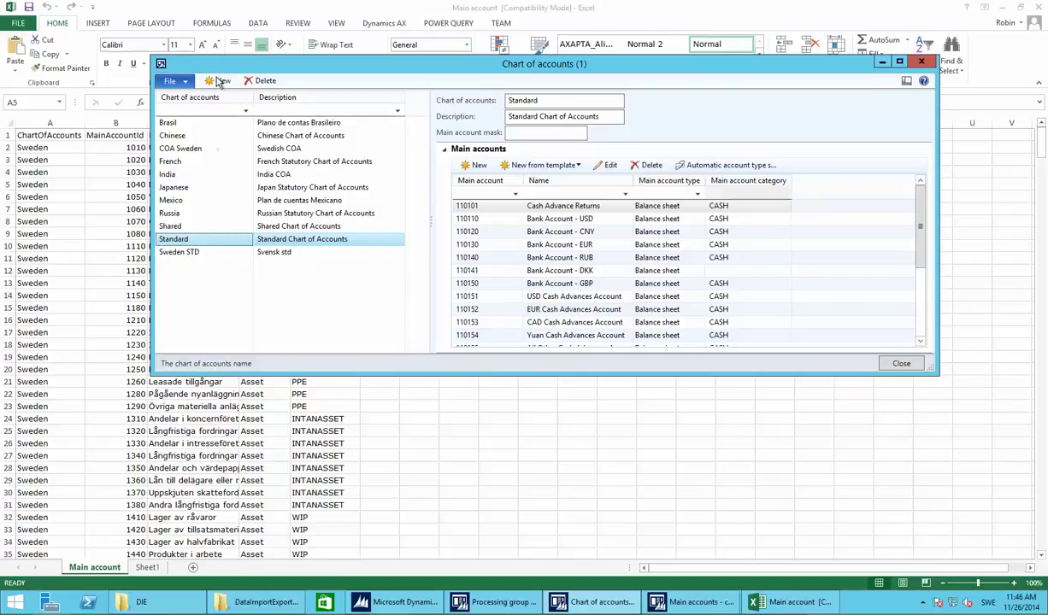
- Create a chart of accounts named Sweden with the description "Chart of account for Sweden STD", save it and close the form
{"action": "left_click", "coordinate": [579, 117]}
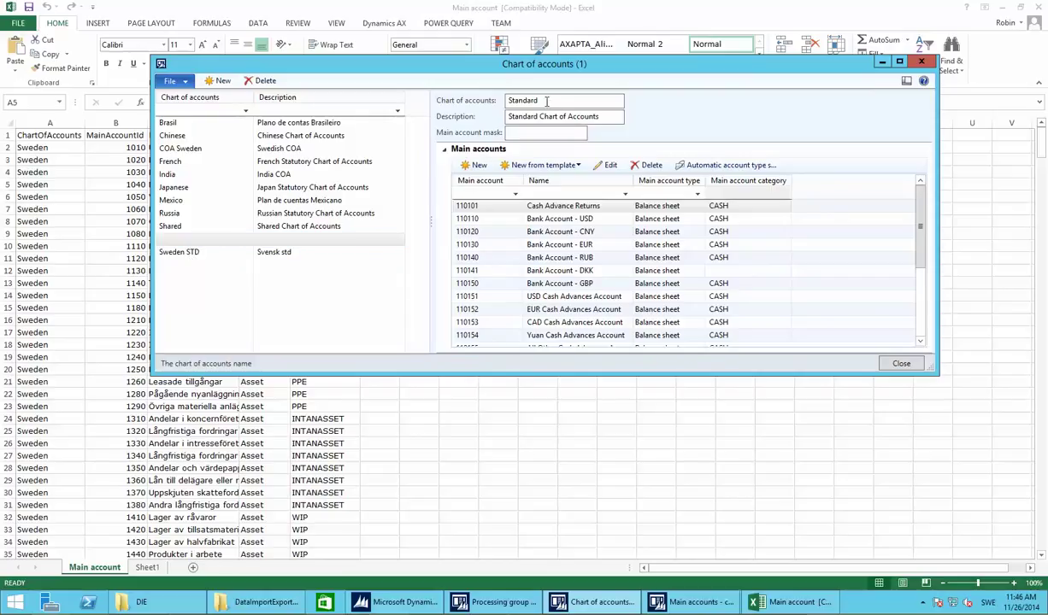
{"action": "key", "text": "ctrl+n"}
{"action": "type", "text": "Swe"}
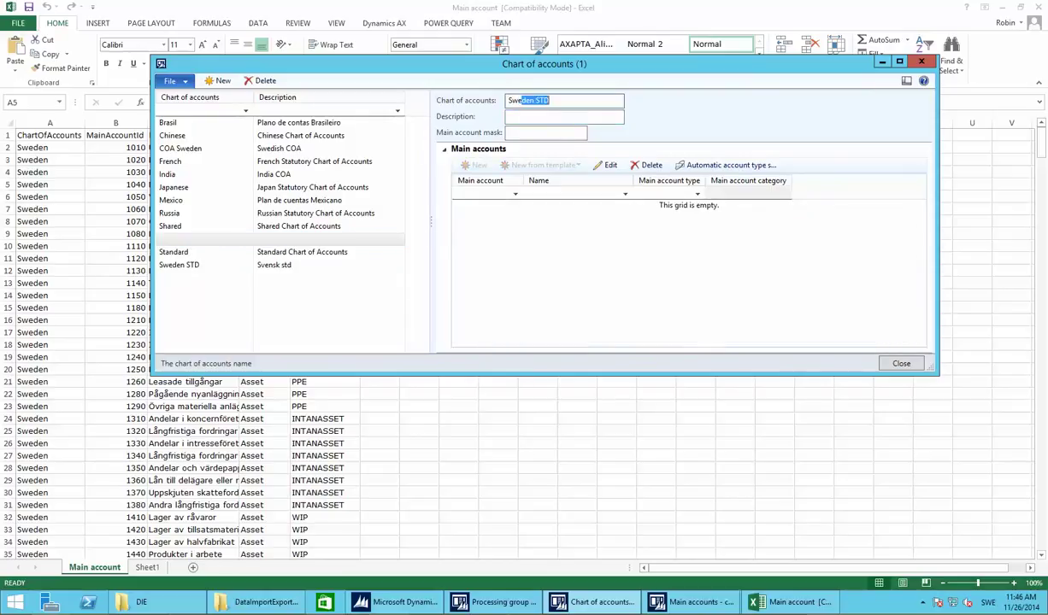
{"action": "type", "text": "den"}
{"action": "key", "text": "Delete"}
{"action": "key", "text": "Tab"}
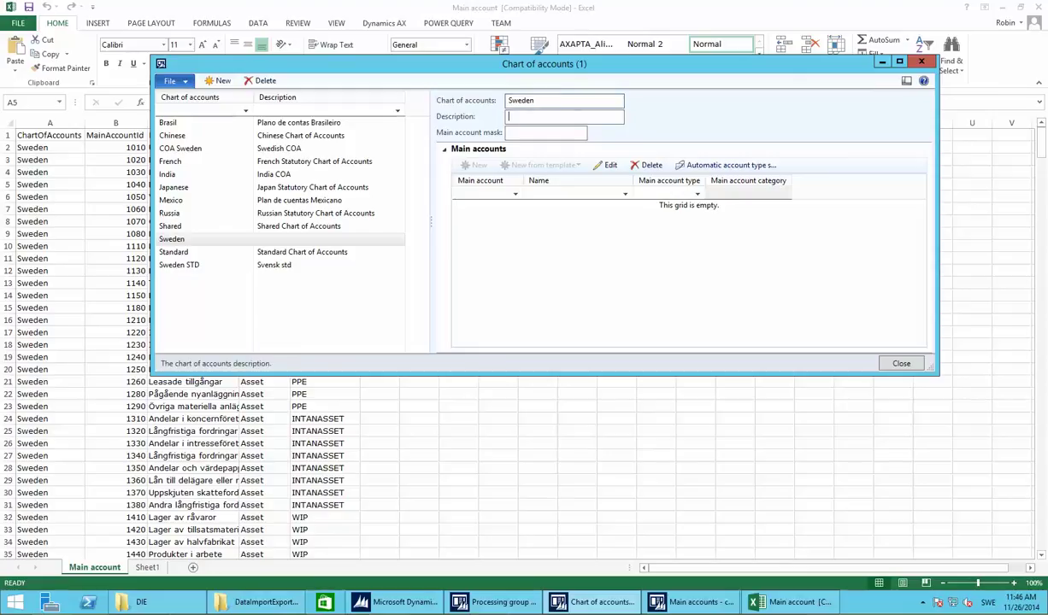
{"action": "type", "text": "Chart of account"}
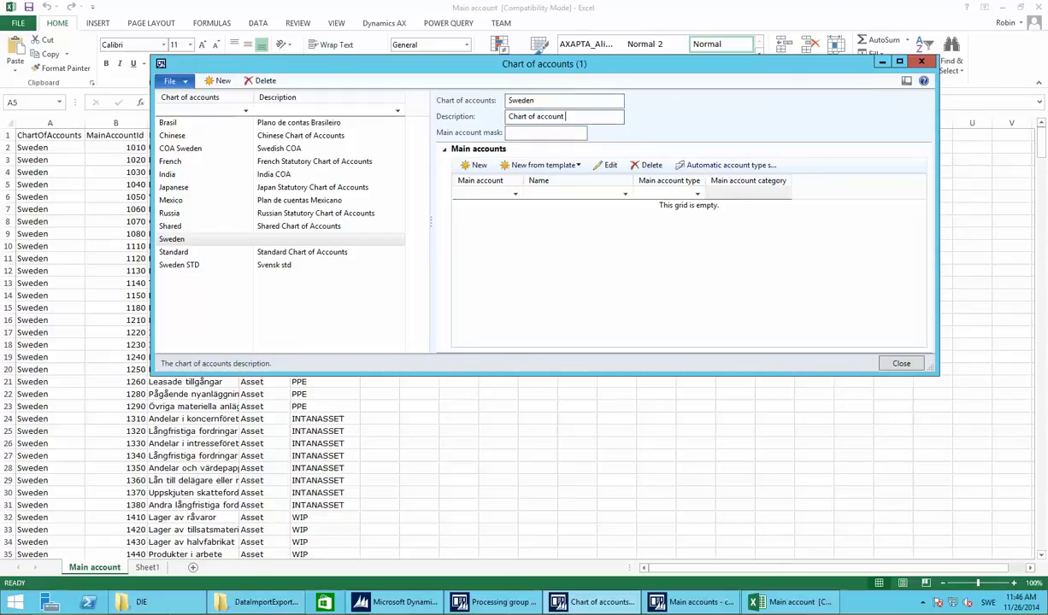
{"action": "type", "text": " for Sweden"}
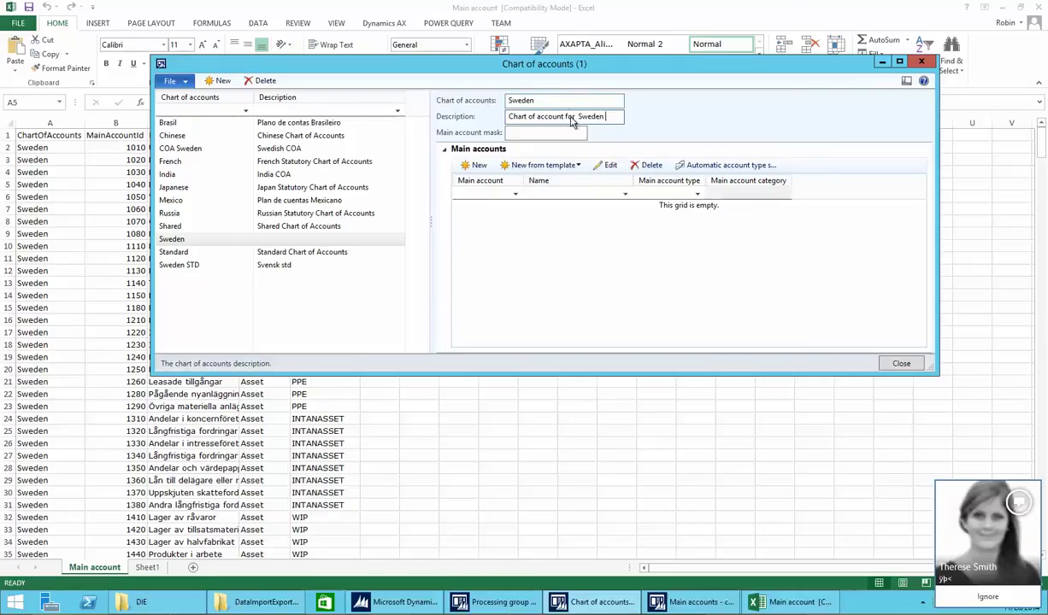
{"action": "key", "text": "BackSpace"}
{"action": "type", "text": "TD"}
{"action": "key", "text": "ctrl+s"}
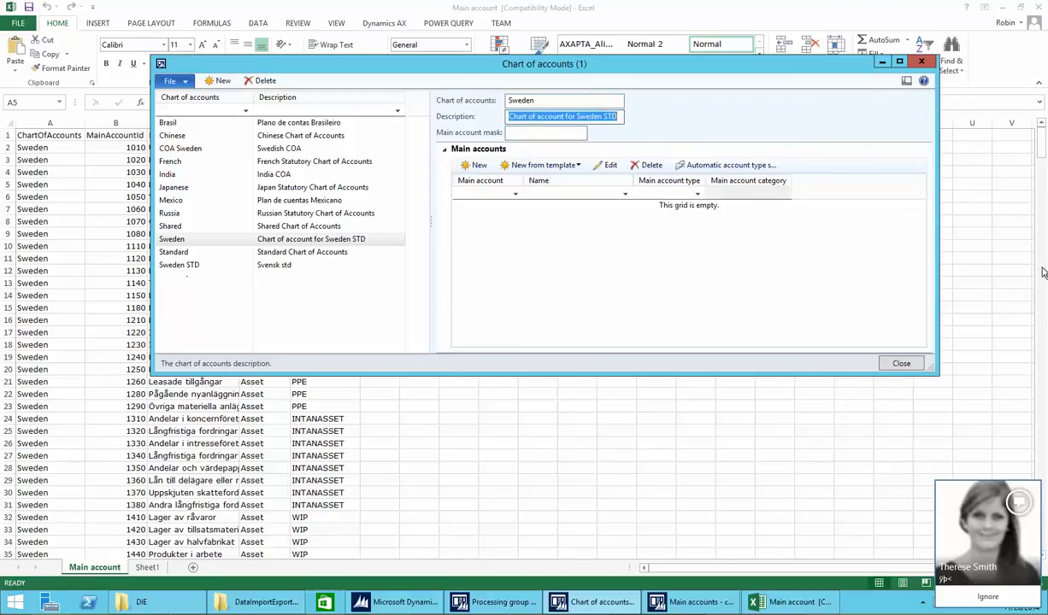
{"action": "left_click", "coordinate": [867, 357]}
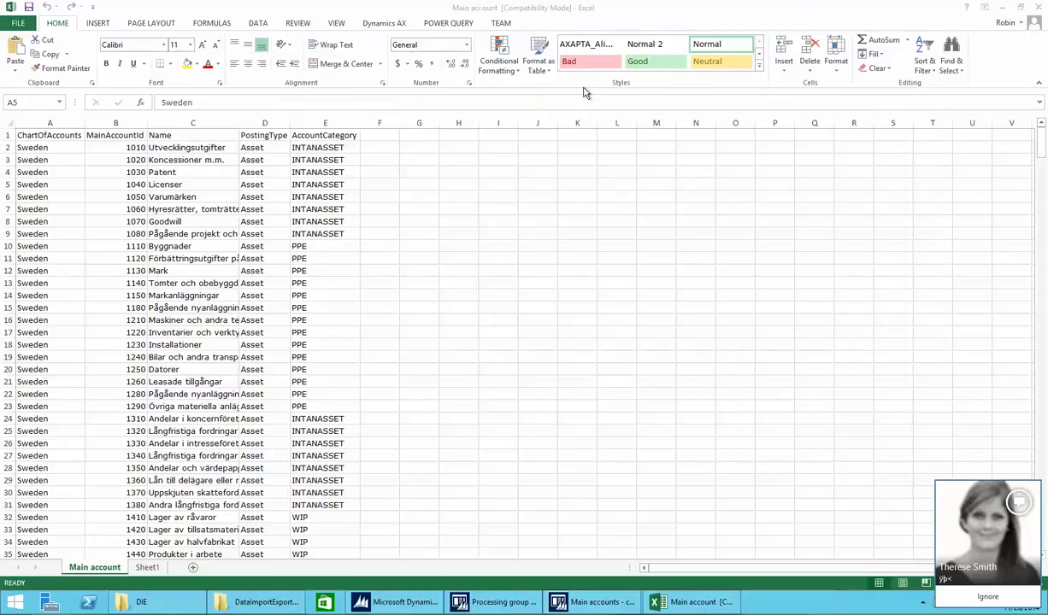
- Switch back to the Processing group form in Dynamics AX and choose job 5-1 of group 5 for copying data to target
{"action": "left_click", "coordinate": [1002, 7]}
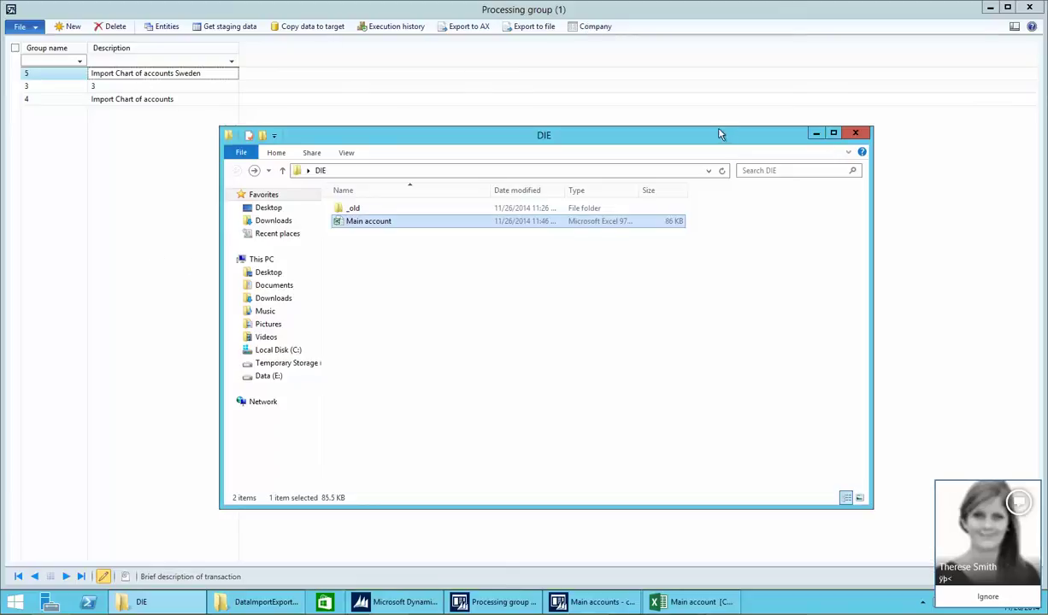
{"action": "left_click", "coordinate": [299, 34]}
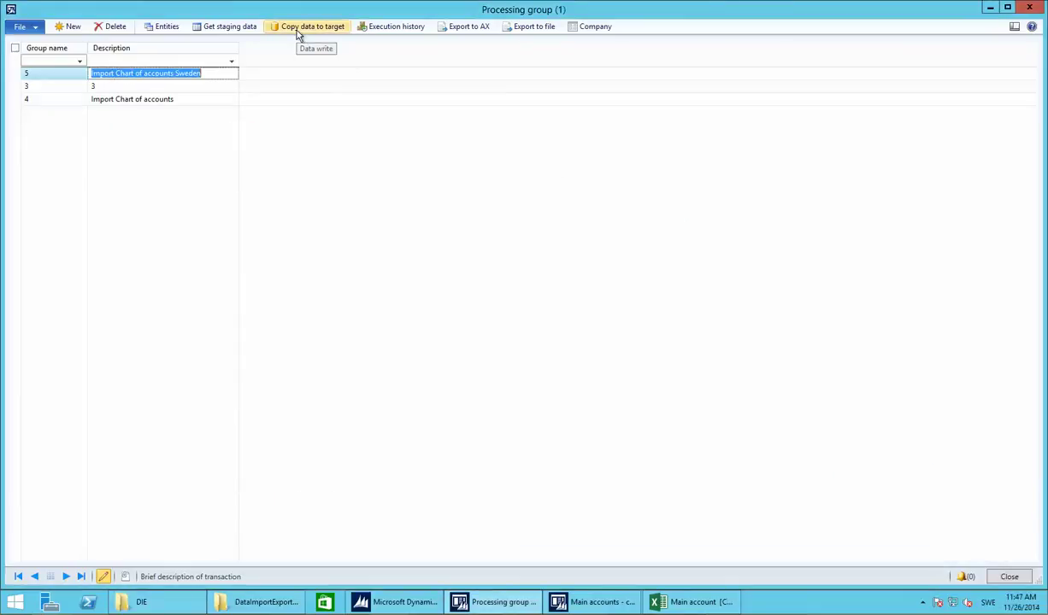
{"action": "left_click", "coordinate": [298, 33]}
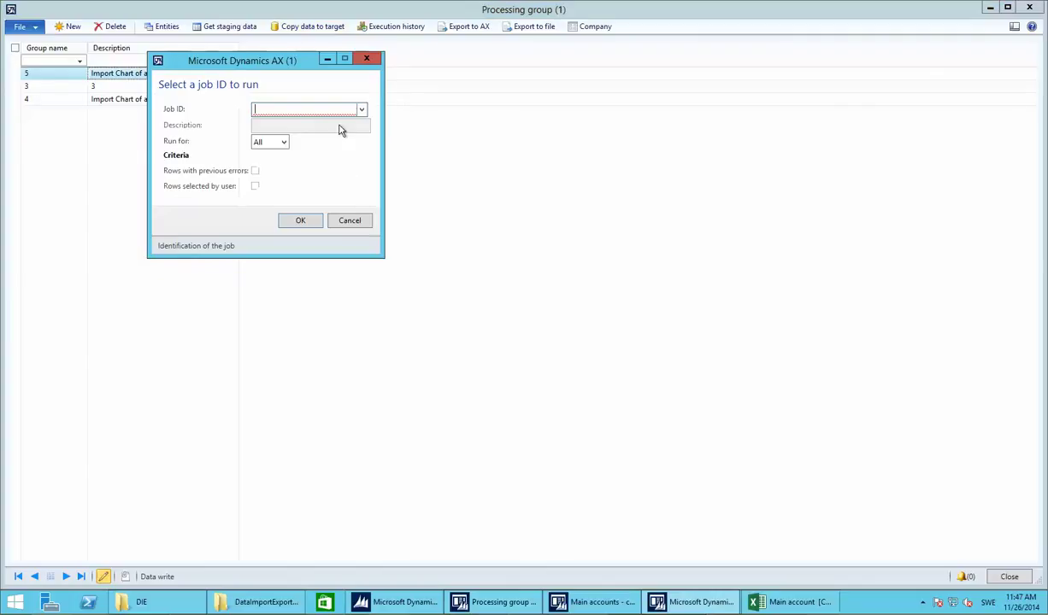
{"action": "left_click", "coordinate": [361, 111]}
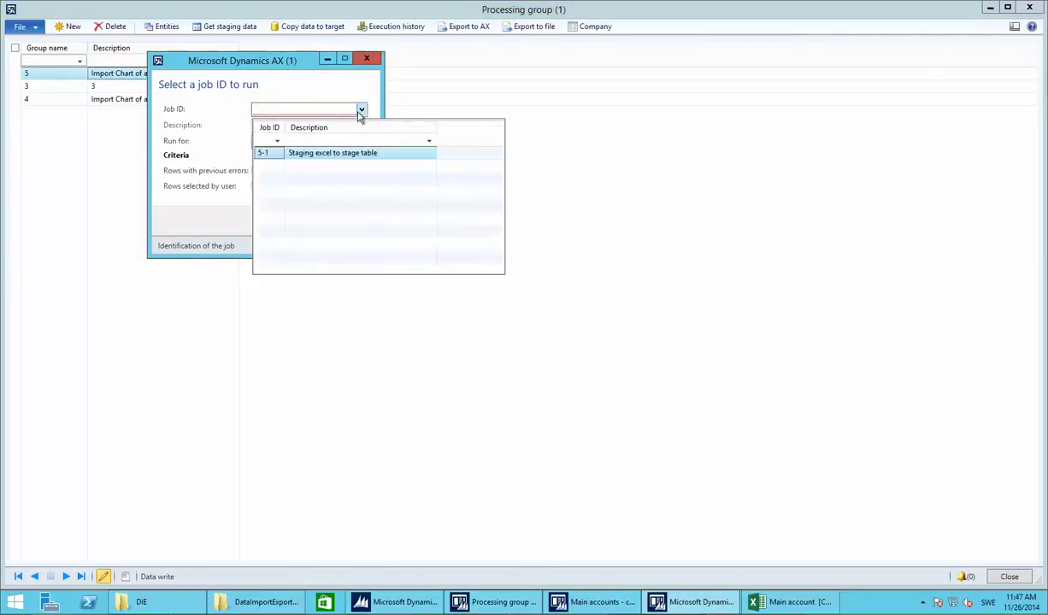
{"action": "left_click", "coordinate": [326, 154]}
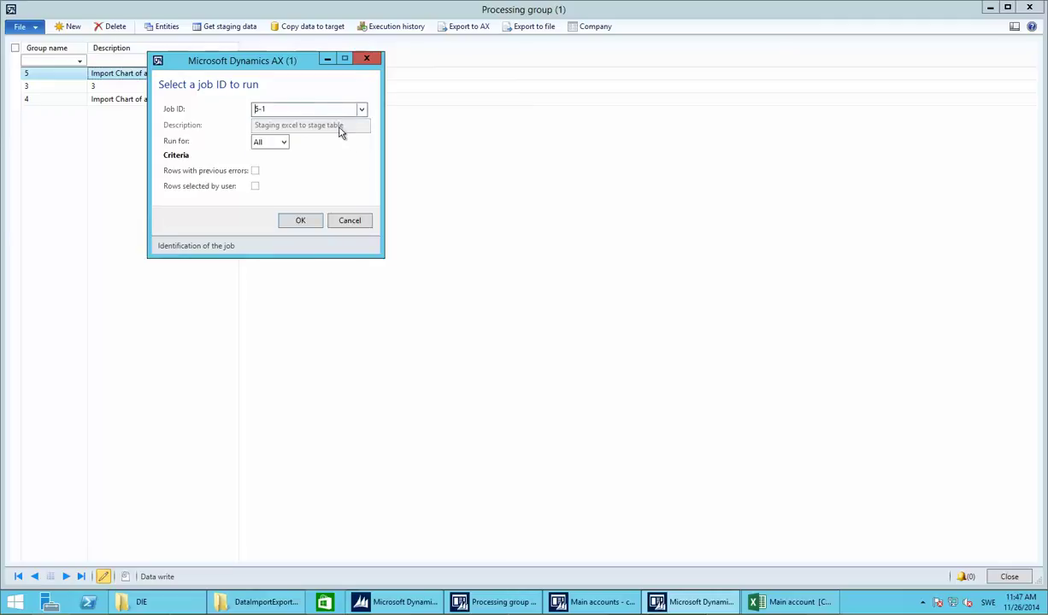
{"action": "left_click", "coordinate": [300, 222]}
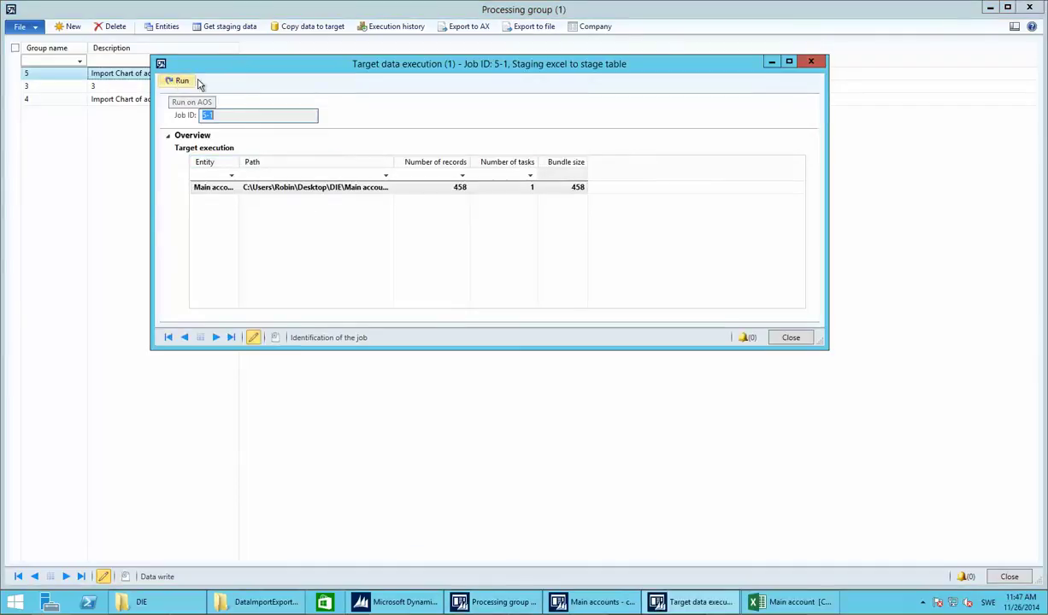
- Run the target data execution for job 5-1, read the full result message and close the Infolog
{"action": "left_click", "coordinate": [181, 81]}
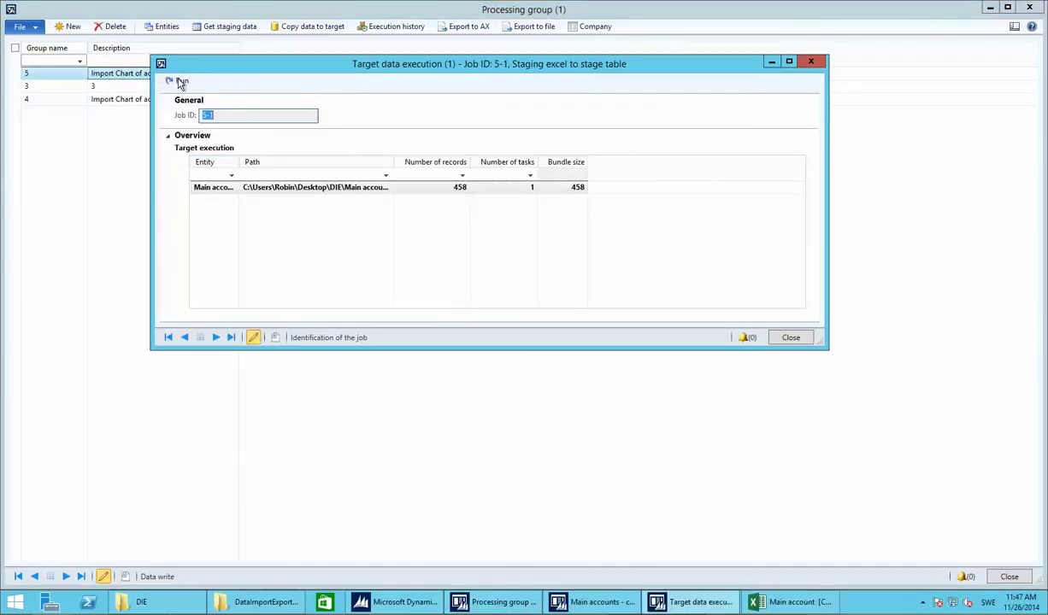
{"action": "left_click", "coordinate": [183, 82]}
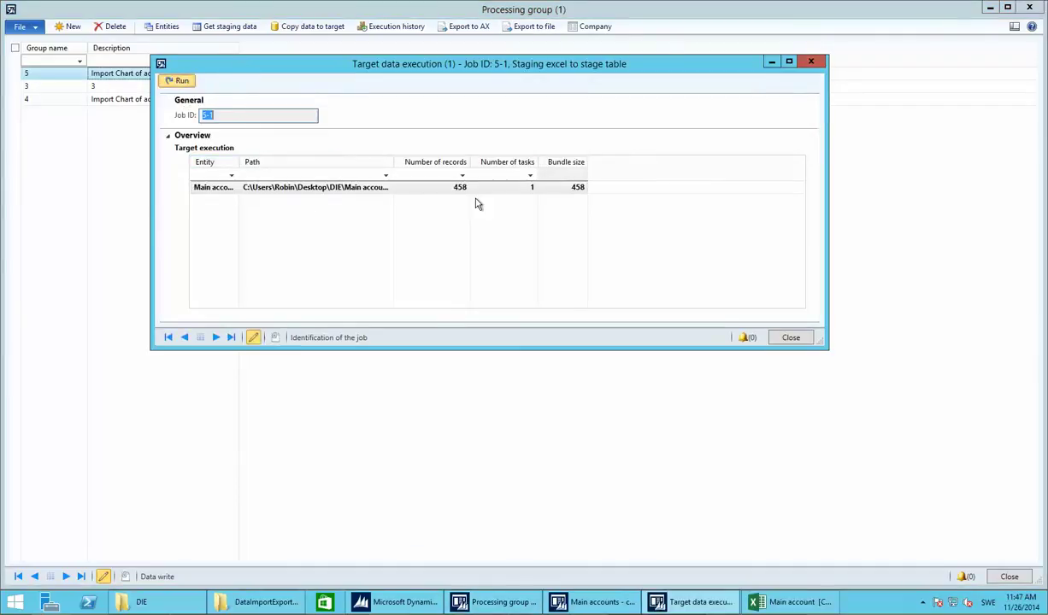
{"action": "left_click", "coordinate": [431, 234]}
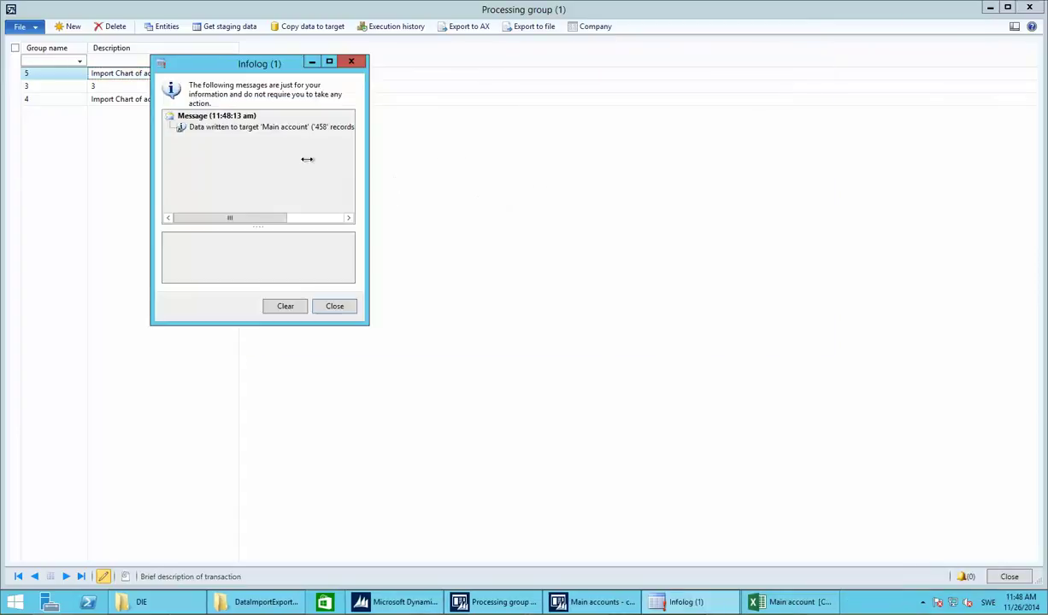
{"action": "left_click_drag", "start_coordinate": [231, 220], "coordinate": [321, 222]}
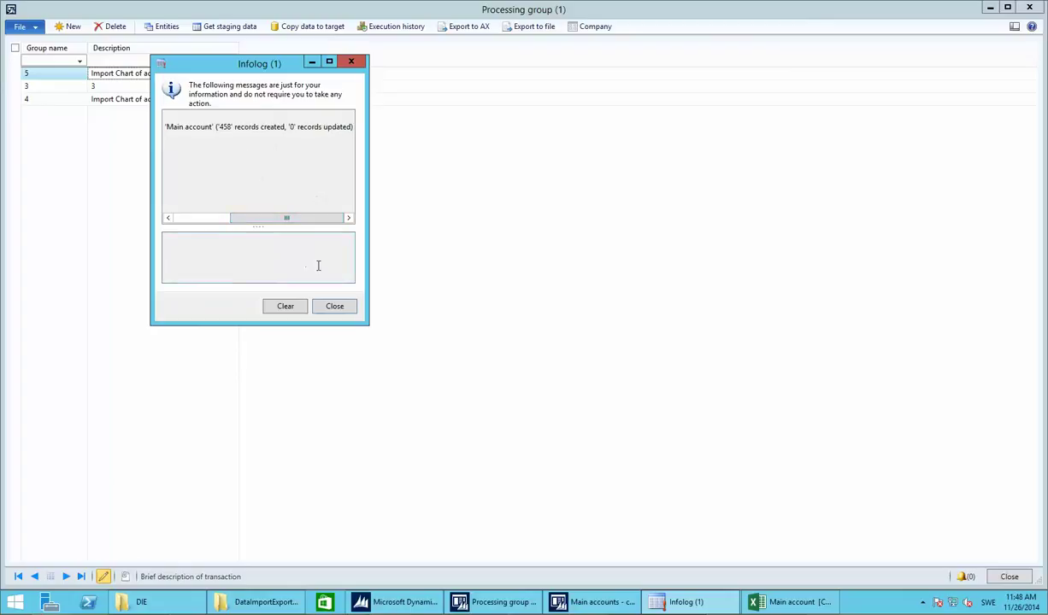
{"action": "left_click", "coordinate": [333, 307]}
- Open the Chart of accounts form from the General ledger setup and select the Sweden chart
{"action": "left_click", "coordinate": [574, 604]}
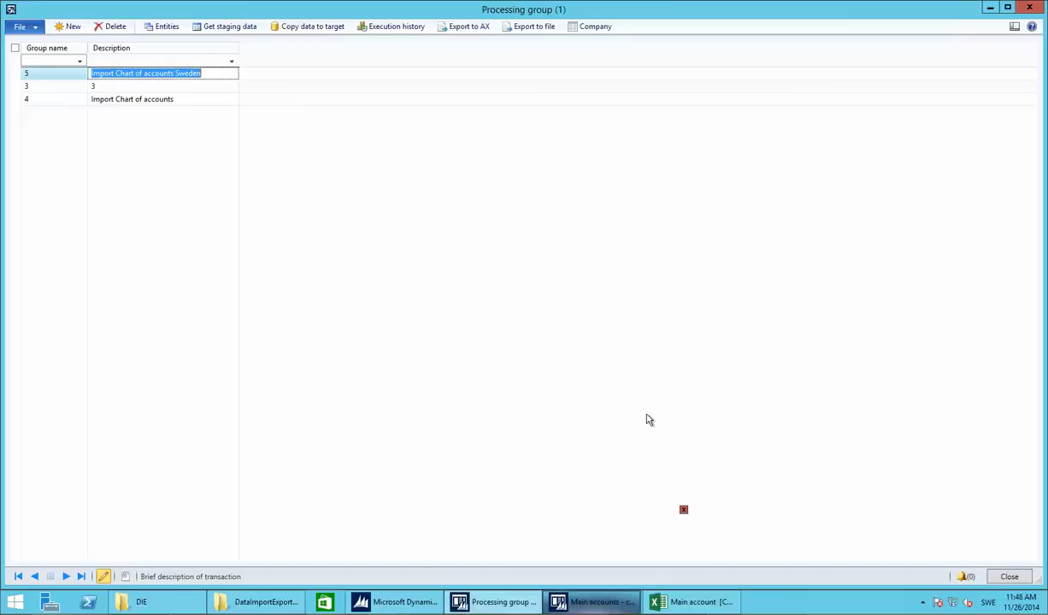
{"action": "key", "text": "alt+Tab"}
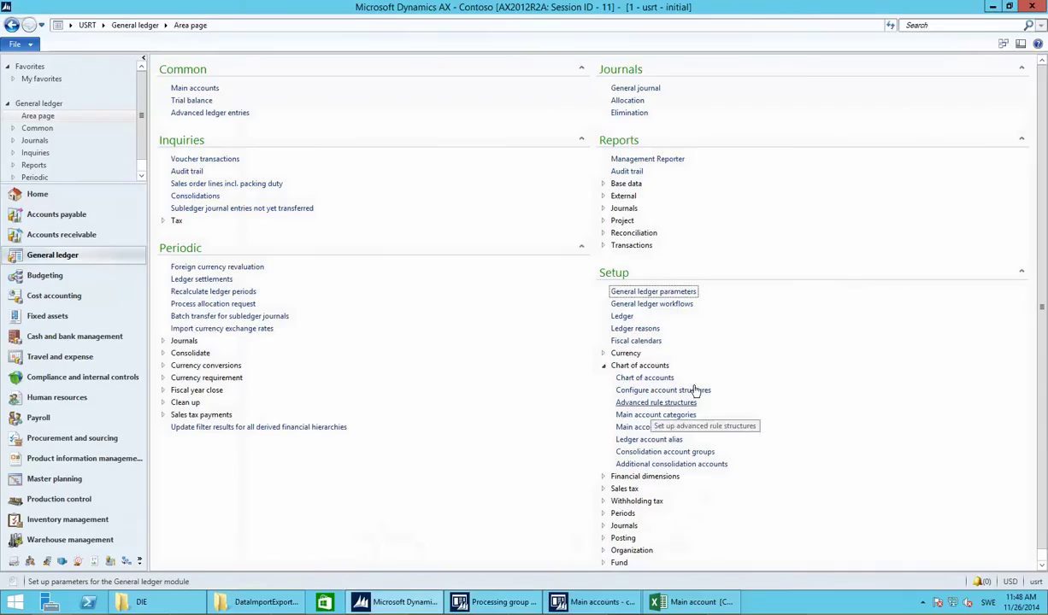
{"action": "left_click", "coordinate": [637, 378]}
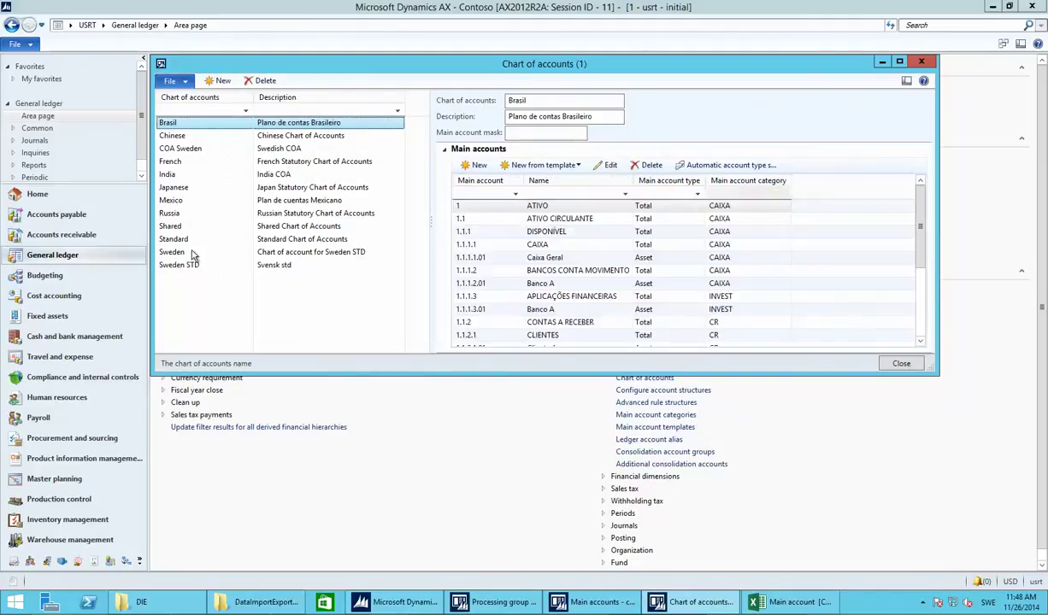
{"action": "left_click", "coordinate": [359, 252]}
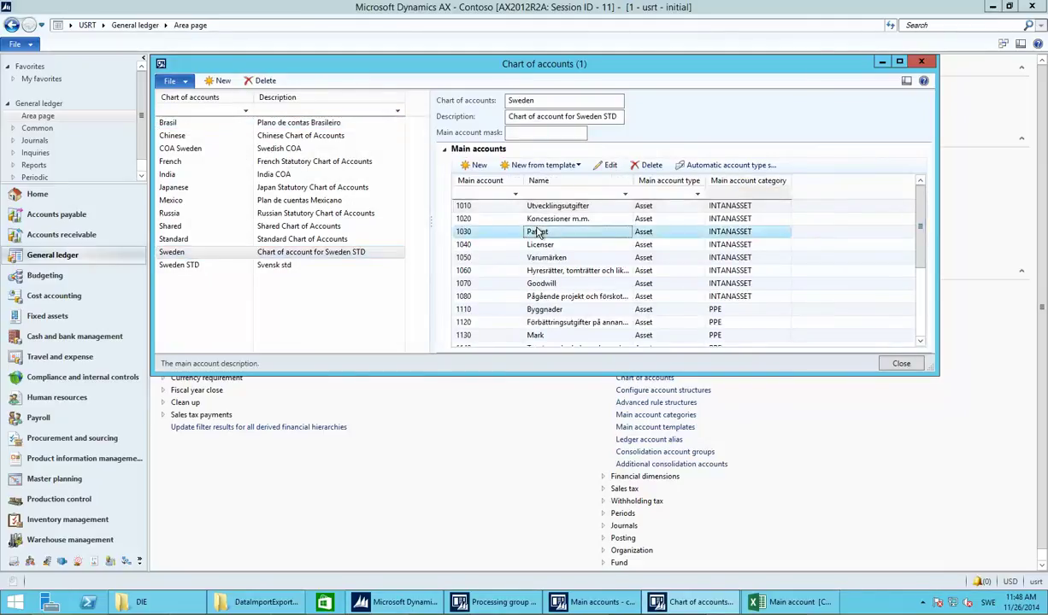
- Examine the main accounts imported into the Sweden chart, including their names, account types and categories
{"action": "scroll", "coordinate": [691, 218], "scroll_direction": "down", "scroll_amount": 3}
{"action": "scroll", "coordinate": [672, 270], "scroll_direction": "down", "scroll_amount": 3}
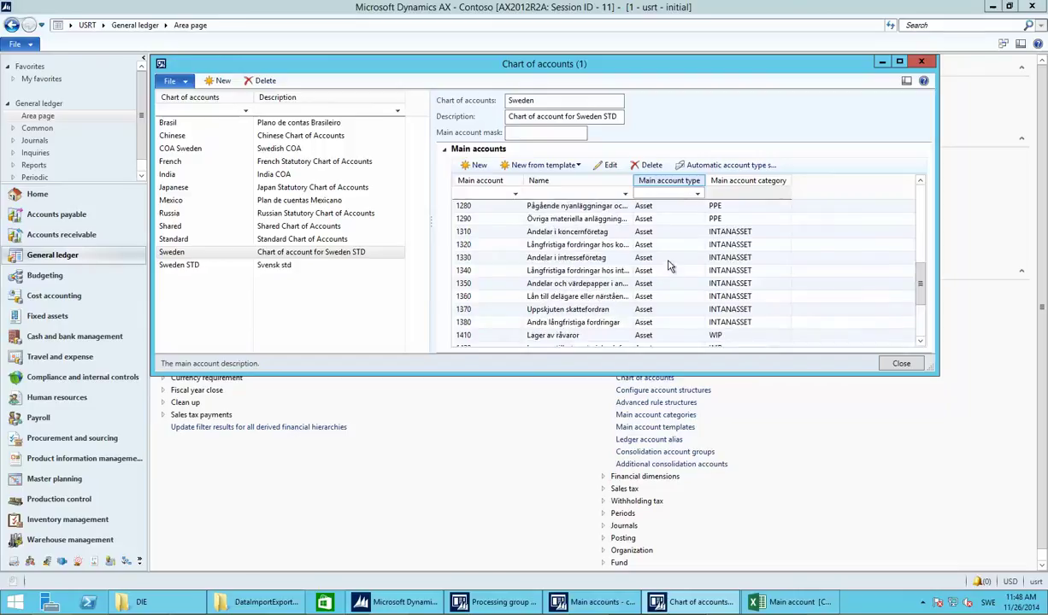
{"action": "scroll", "coordinate": [718, 267], "scroll_direction": "down", "scroll_amount": 12}
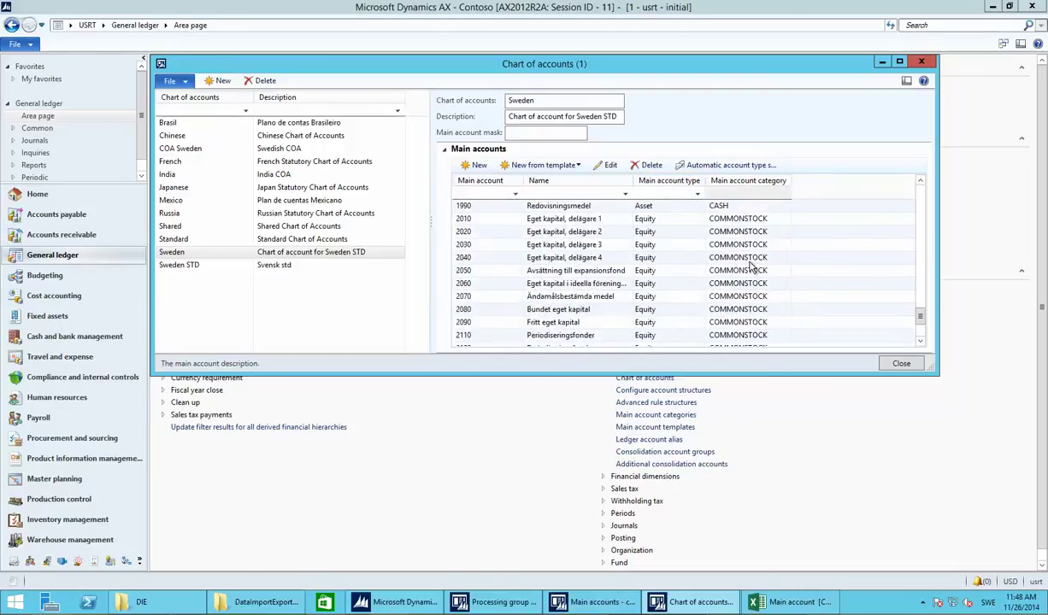
{"action": "scroll", "coordinate": [735, 266], "scroll_direction": "down", "scroll_amount": 3}
{"action": "scroll", "coordinate": [521, 320], "scroll_direction": "down", "scroll_amount": 3}
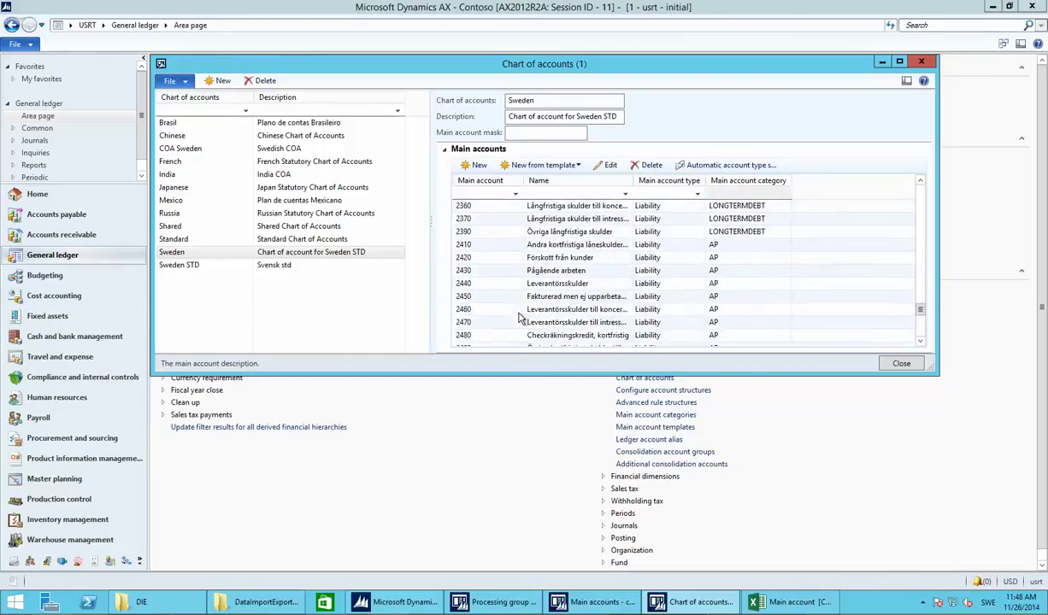
{"action": "scroll", "coordinate": [521, 318], "scroll_direction": "down", "scroll_amount": 3}
{"action": "scroll", "coordinate": [521, 318], "scroll_direction": "down", "scroll_amount": 6}
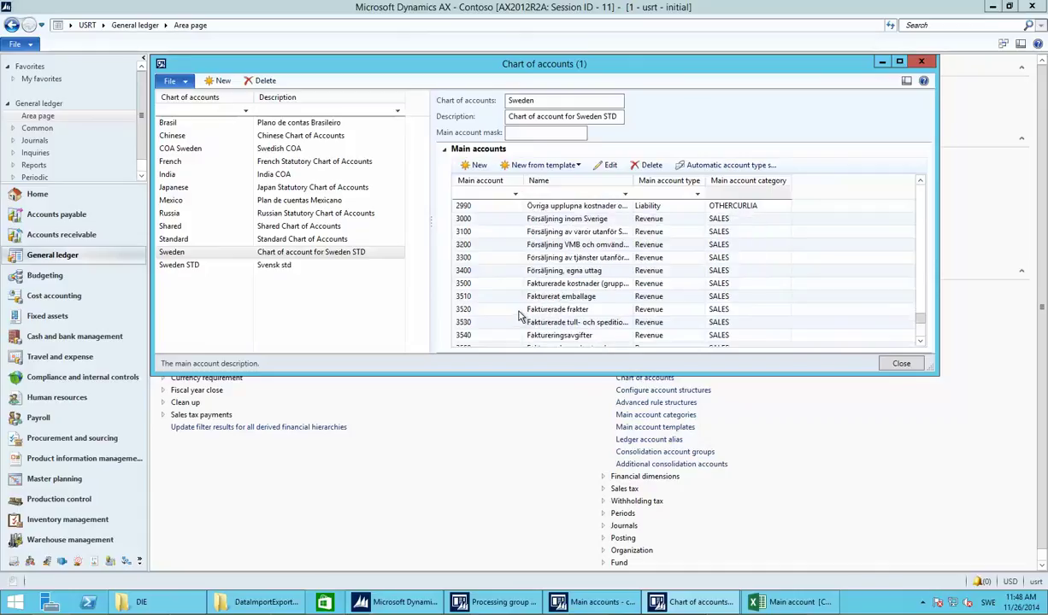
{"action": "scroll", "coordinate": [520, 314], "scroll_direction": "down", "scroll_amount": 4}
{"action": "scroll", "coordinate": [742, 337], "scroll_direction": "down", "scroll_amount": 2}
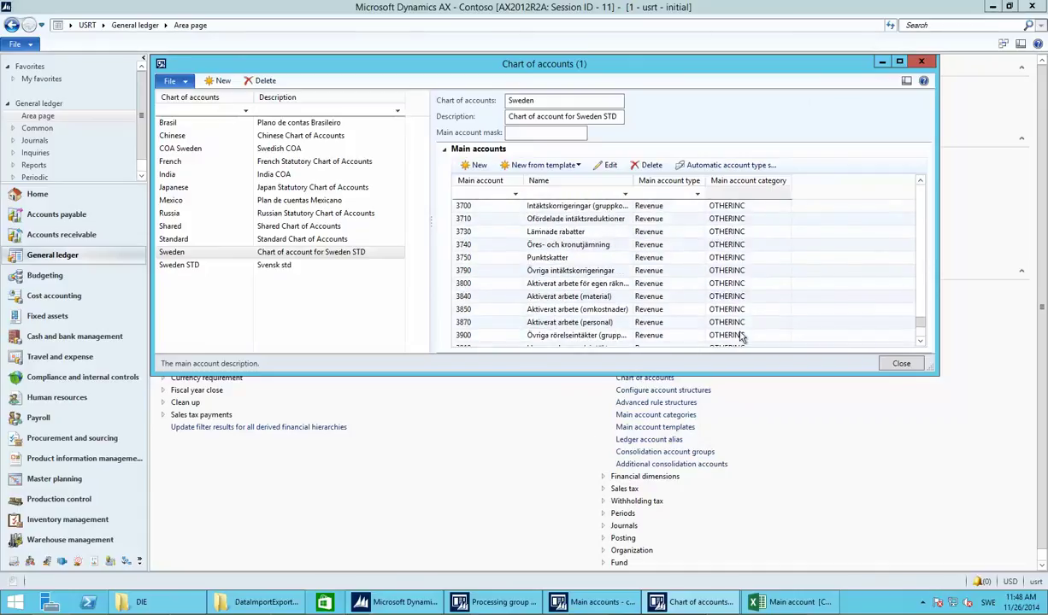
- Return to the Processing group form and open the error log from the execution history of group 5
{"action": "left_click", "coordinate": [504, 602]}
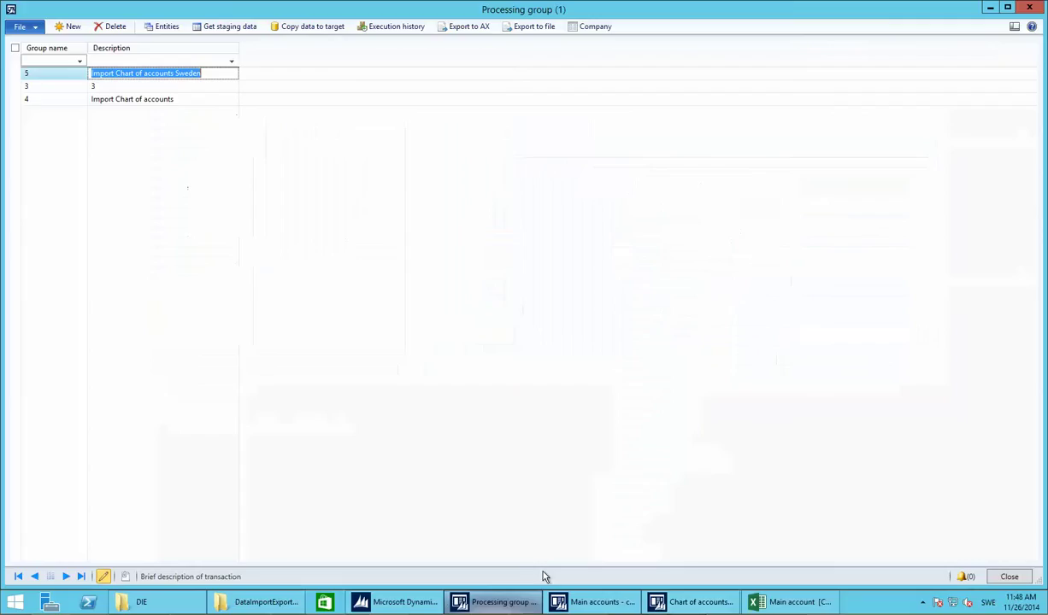
{"action": "left_click", "coordinate": [382, 33]}
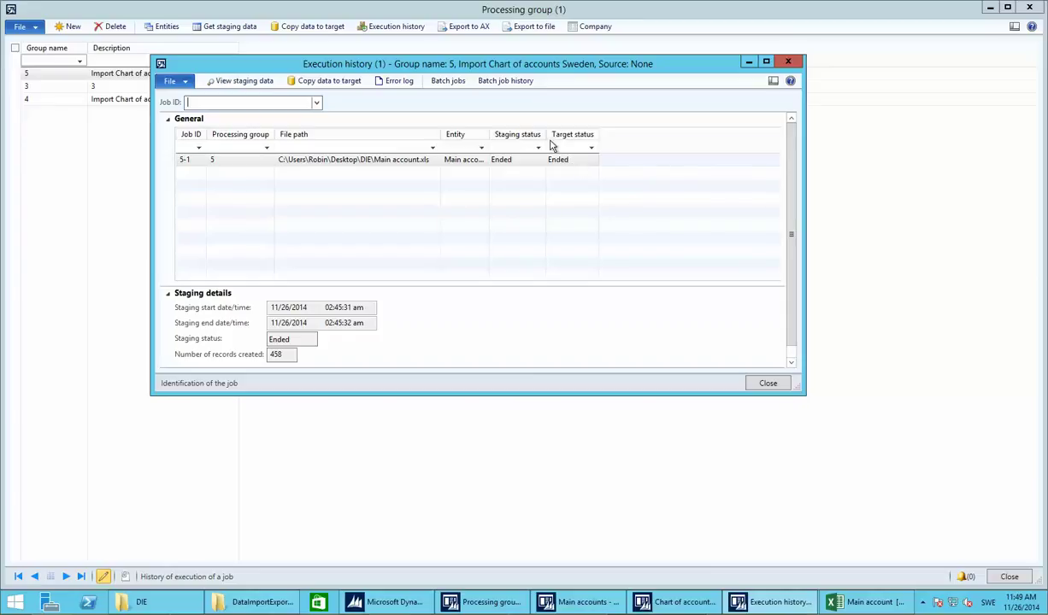
{"action": "left_click", "coordinate": [395, 82]}
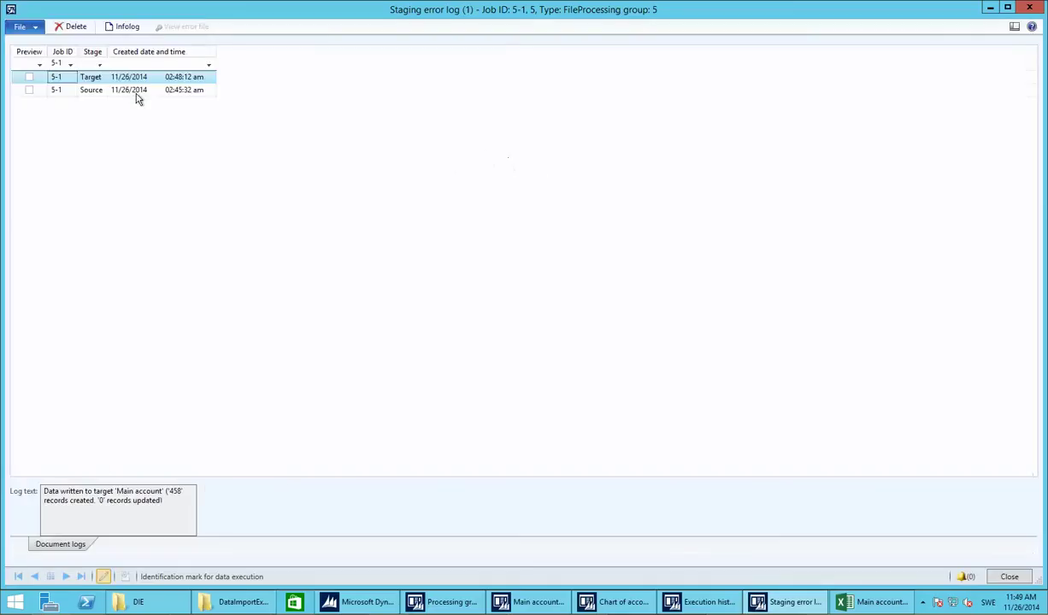
- Review the Source and Target log entries of job 5-1, view the Target entry's Infolog message and close the error log
{"action": "left_click", "coordinate": [134, 91]}
{"action": "left_click", "coordinate": [133, 79]}
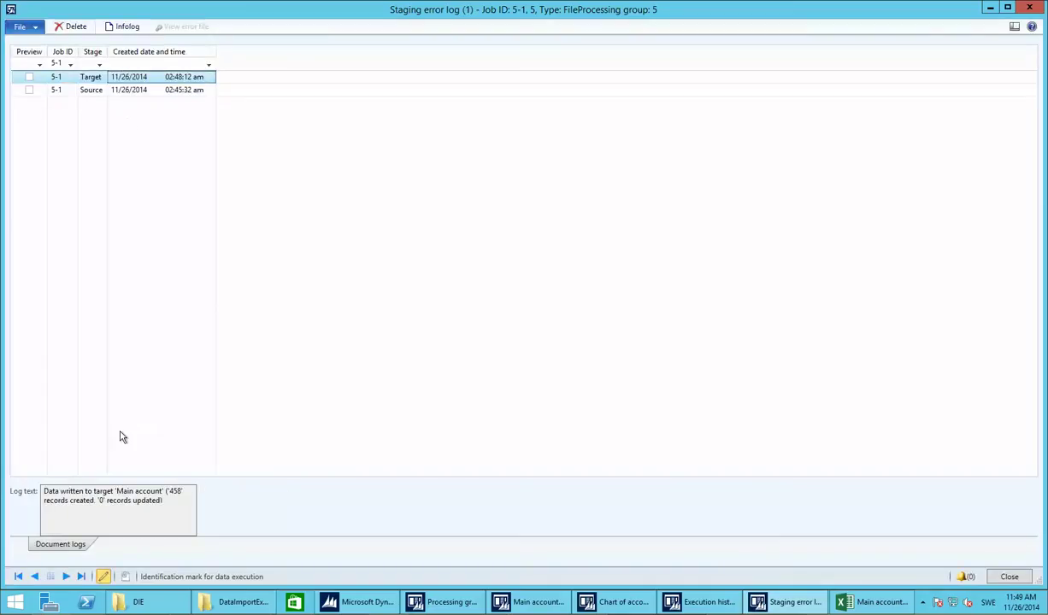
{"action": "left_click", "coordinate": [180, 505]}
{"action": "left_click", "coordinate": [129, 27]}
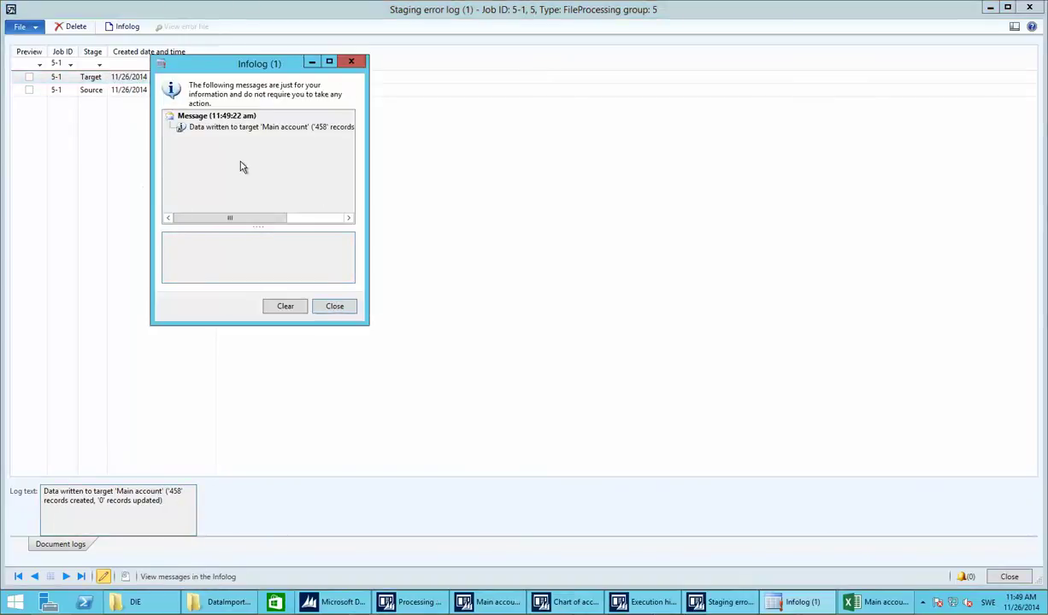
{"action": "left_click", "coordinate": [351, 64]}
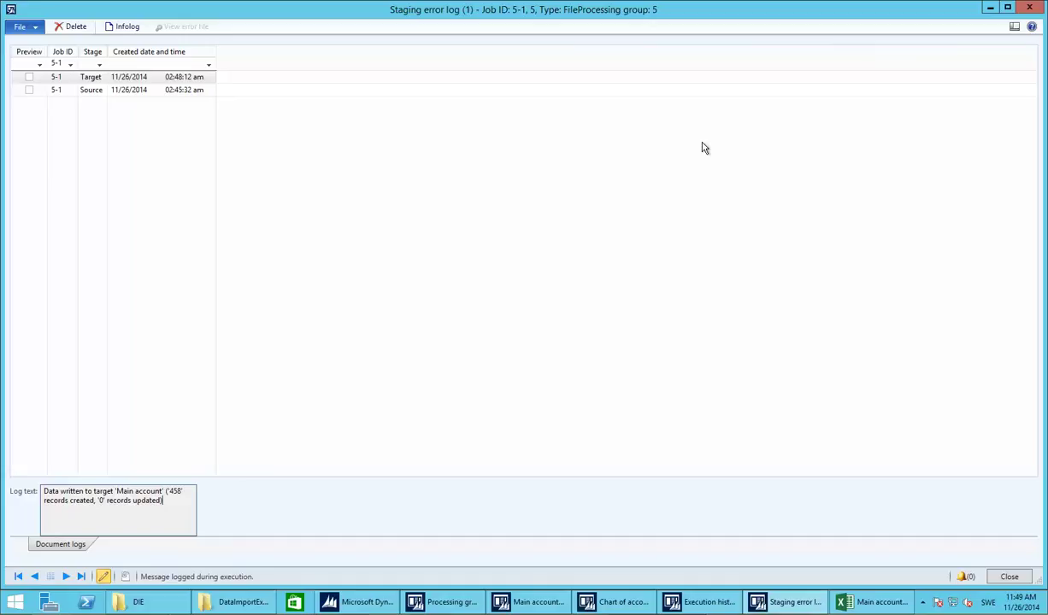
{"action": "key", "text": "Escape"}
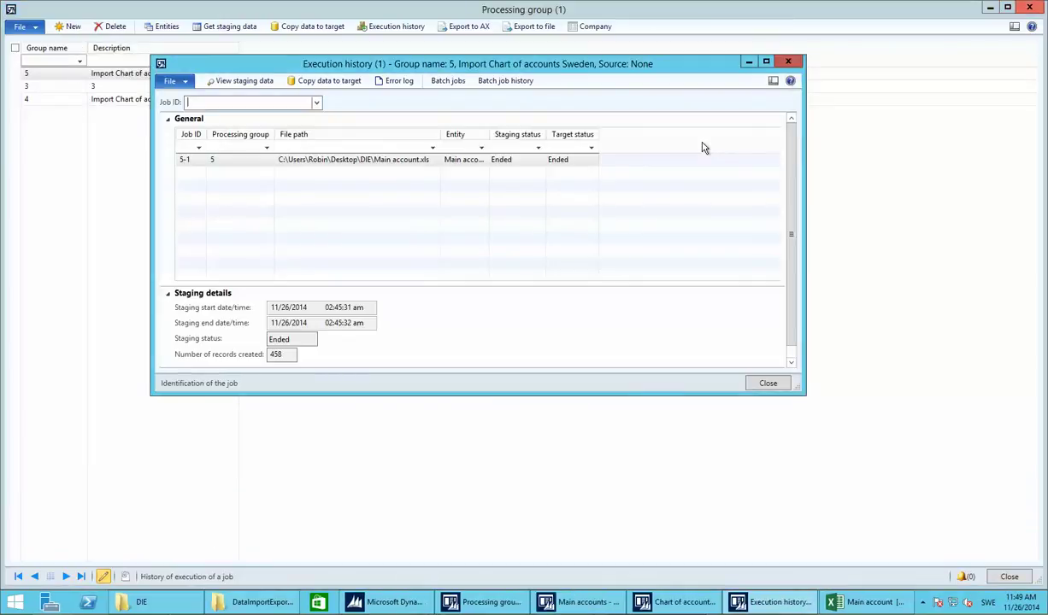